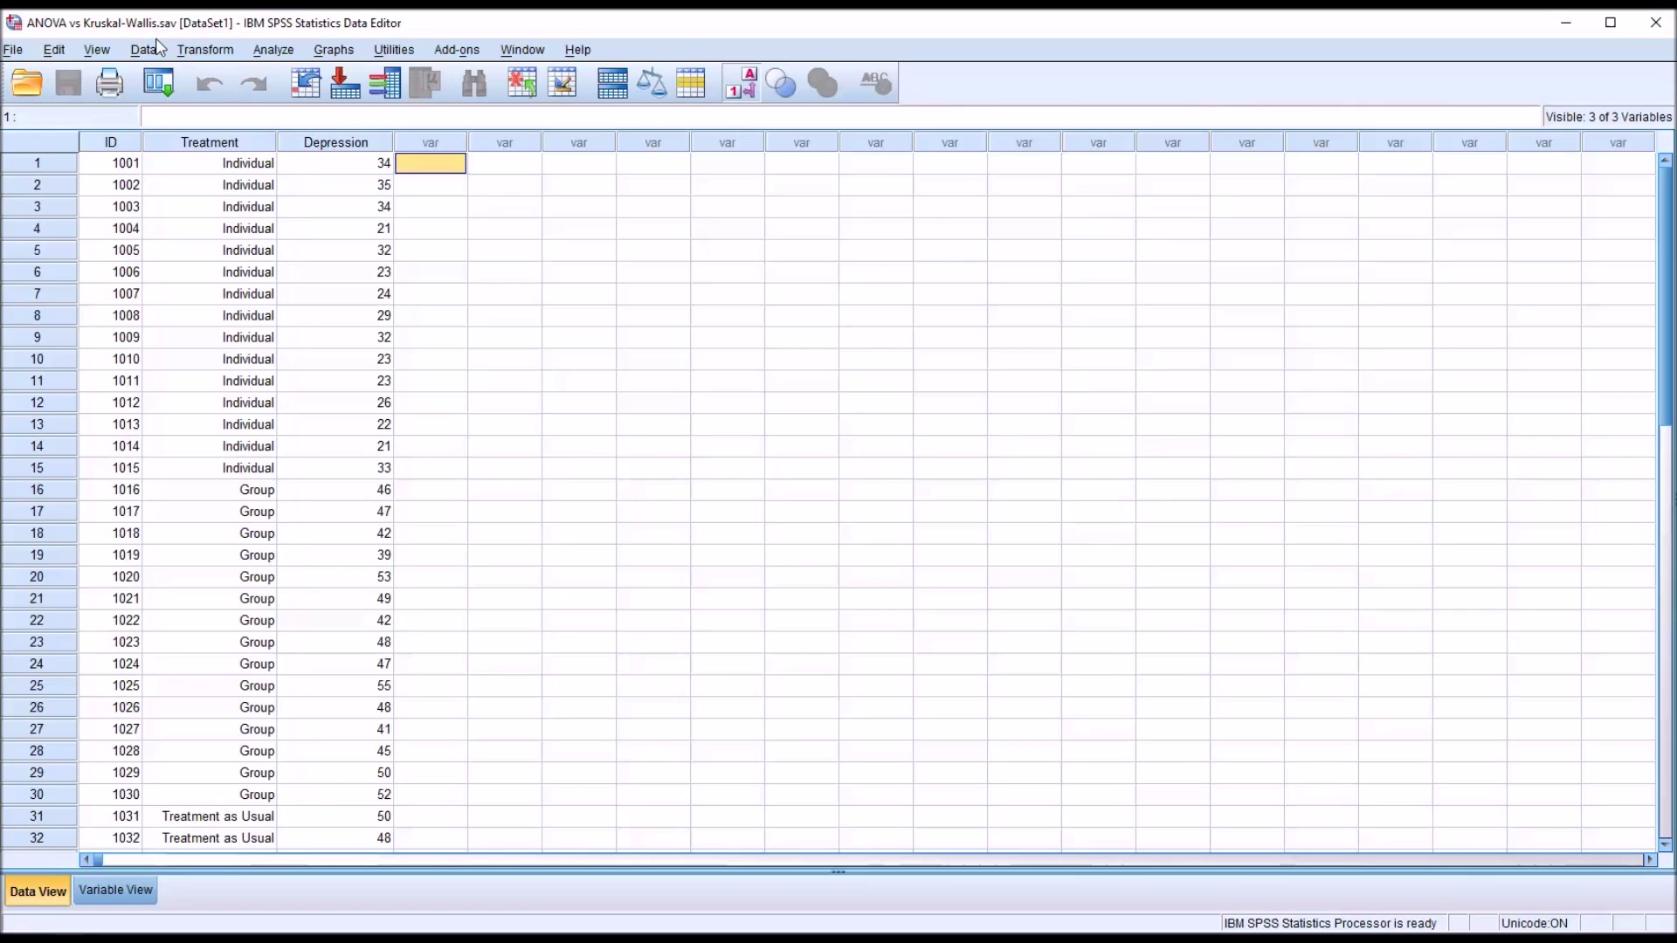
# - Inspect the columns and confirm Treatment codes: Group is 1, Treatment as Usual is 2
pyautogui.click(111, 142)
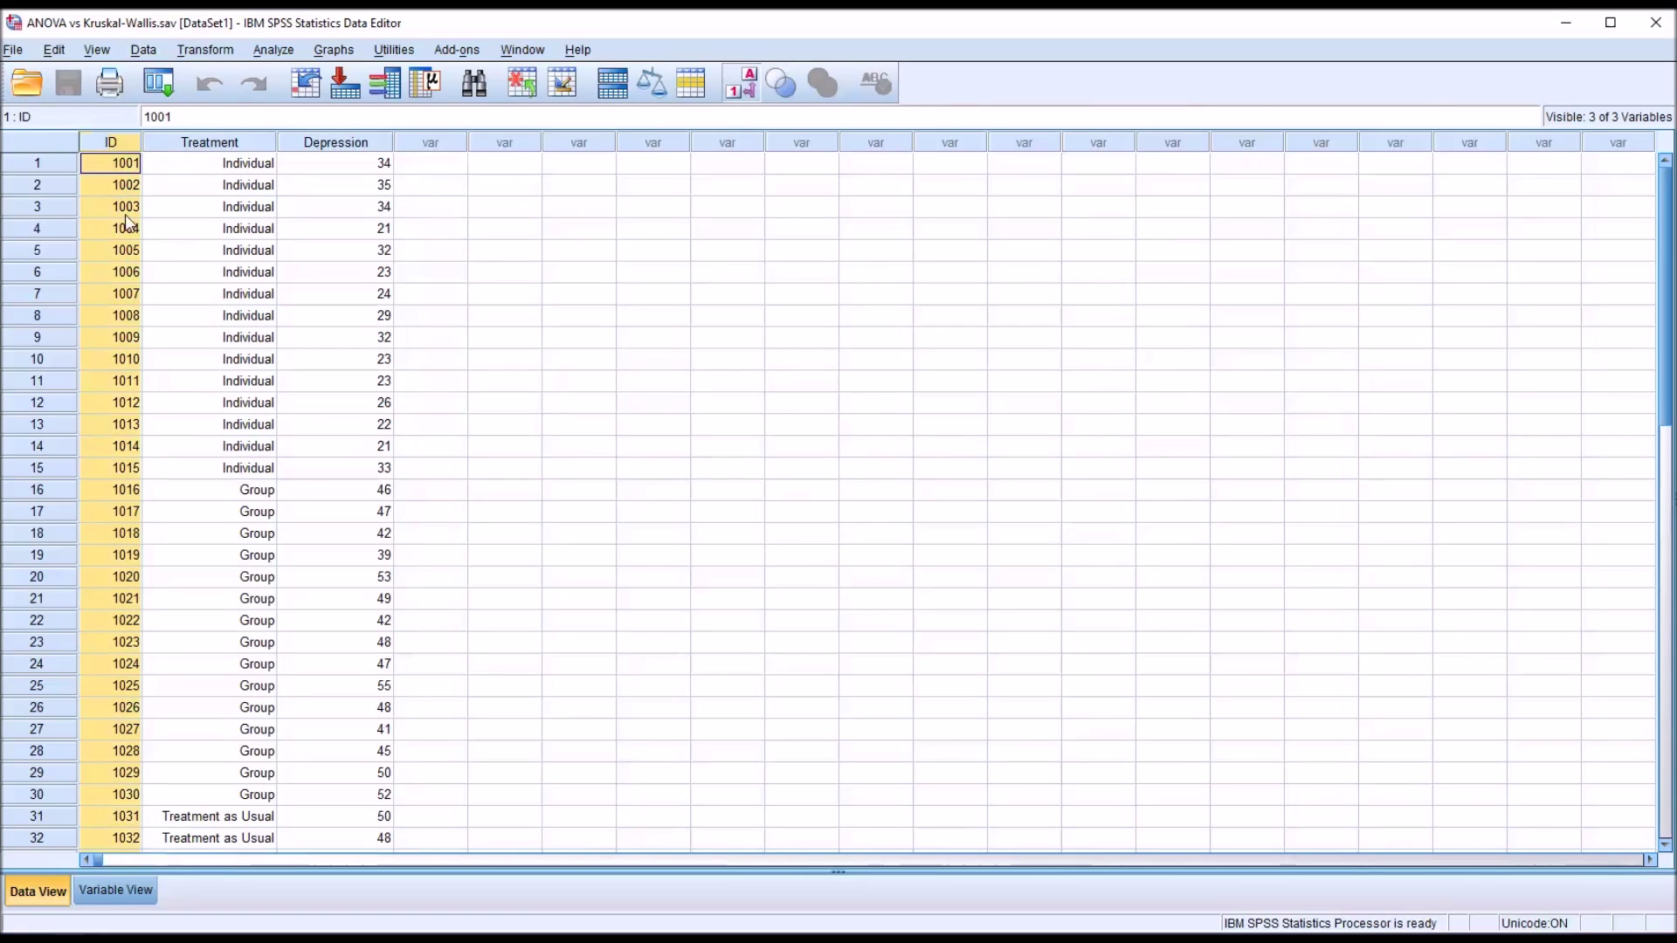
pyautogui.click(181, 142)
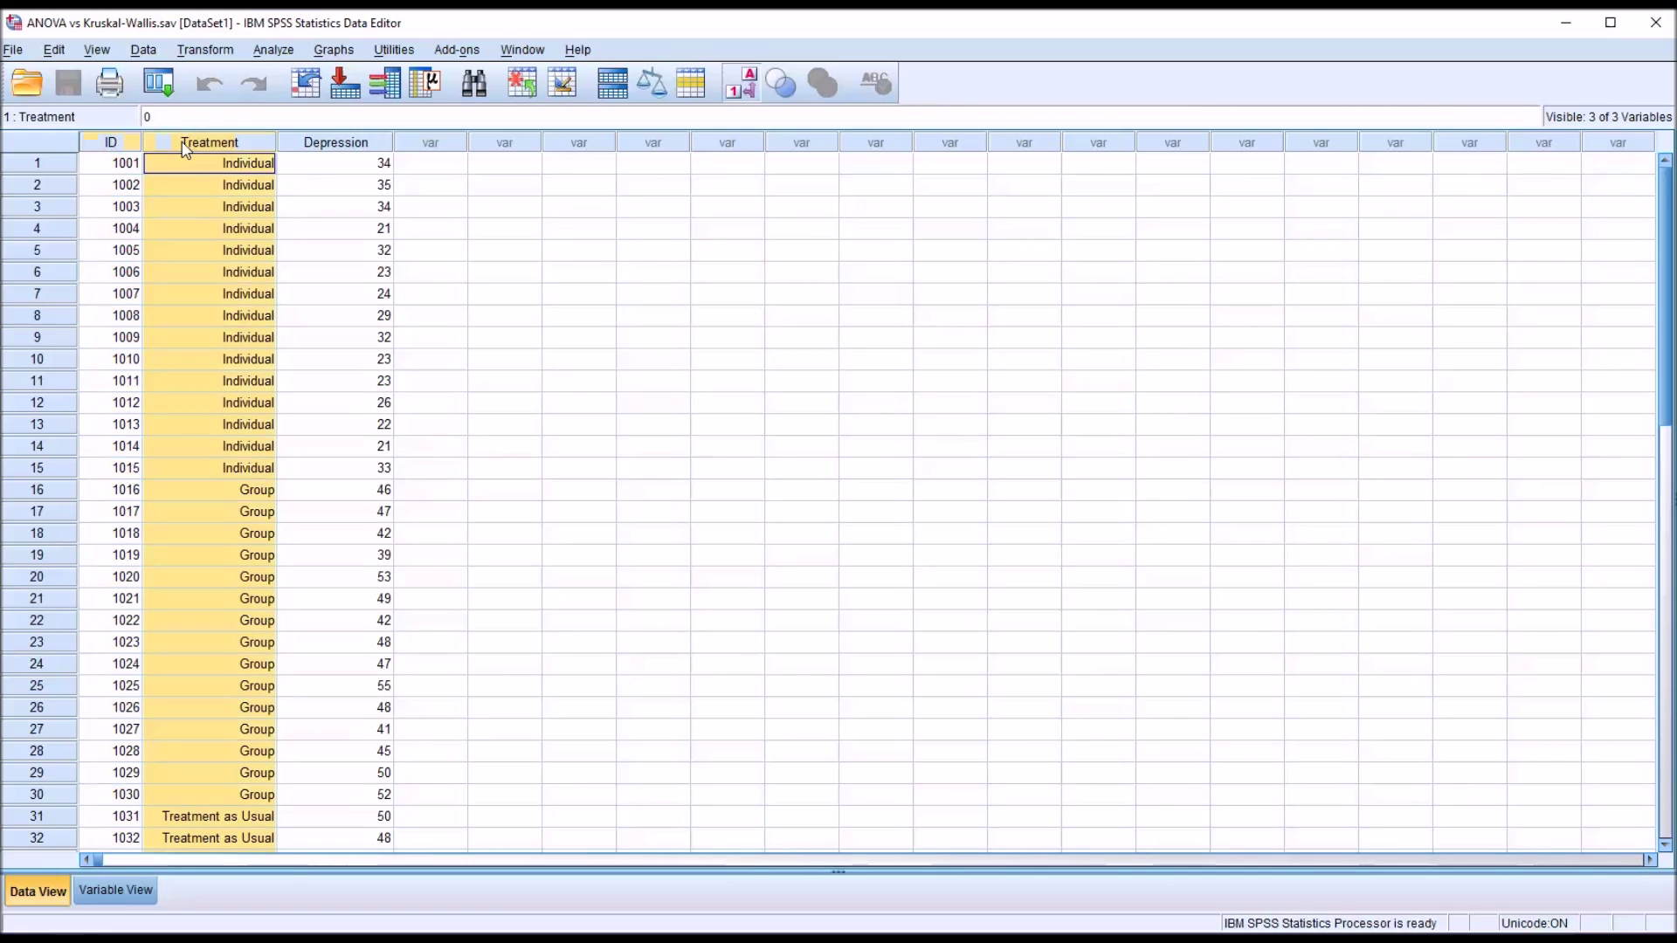
pyautogui.click(197, 297)
pyautogui.click(209, 514)
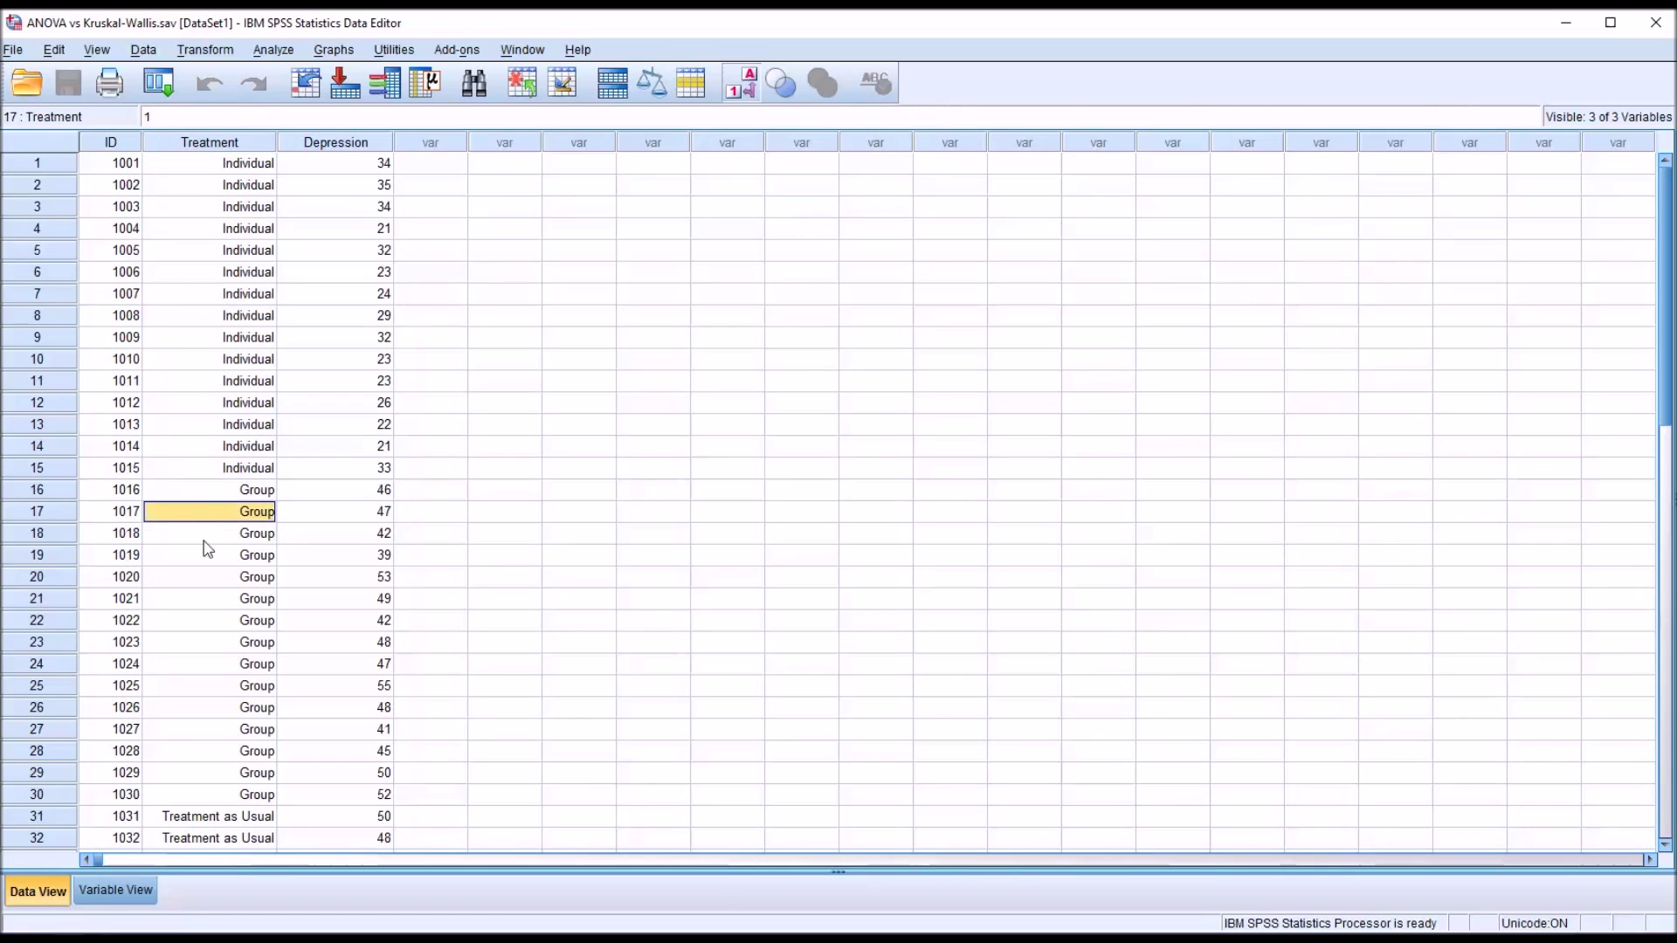
pyautogui.click(206, 818)
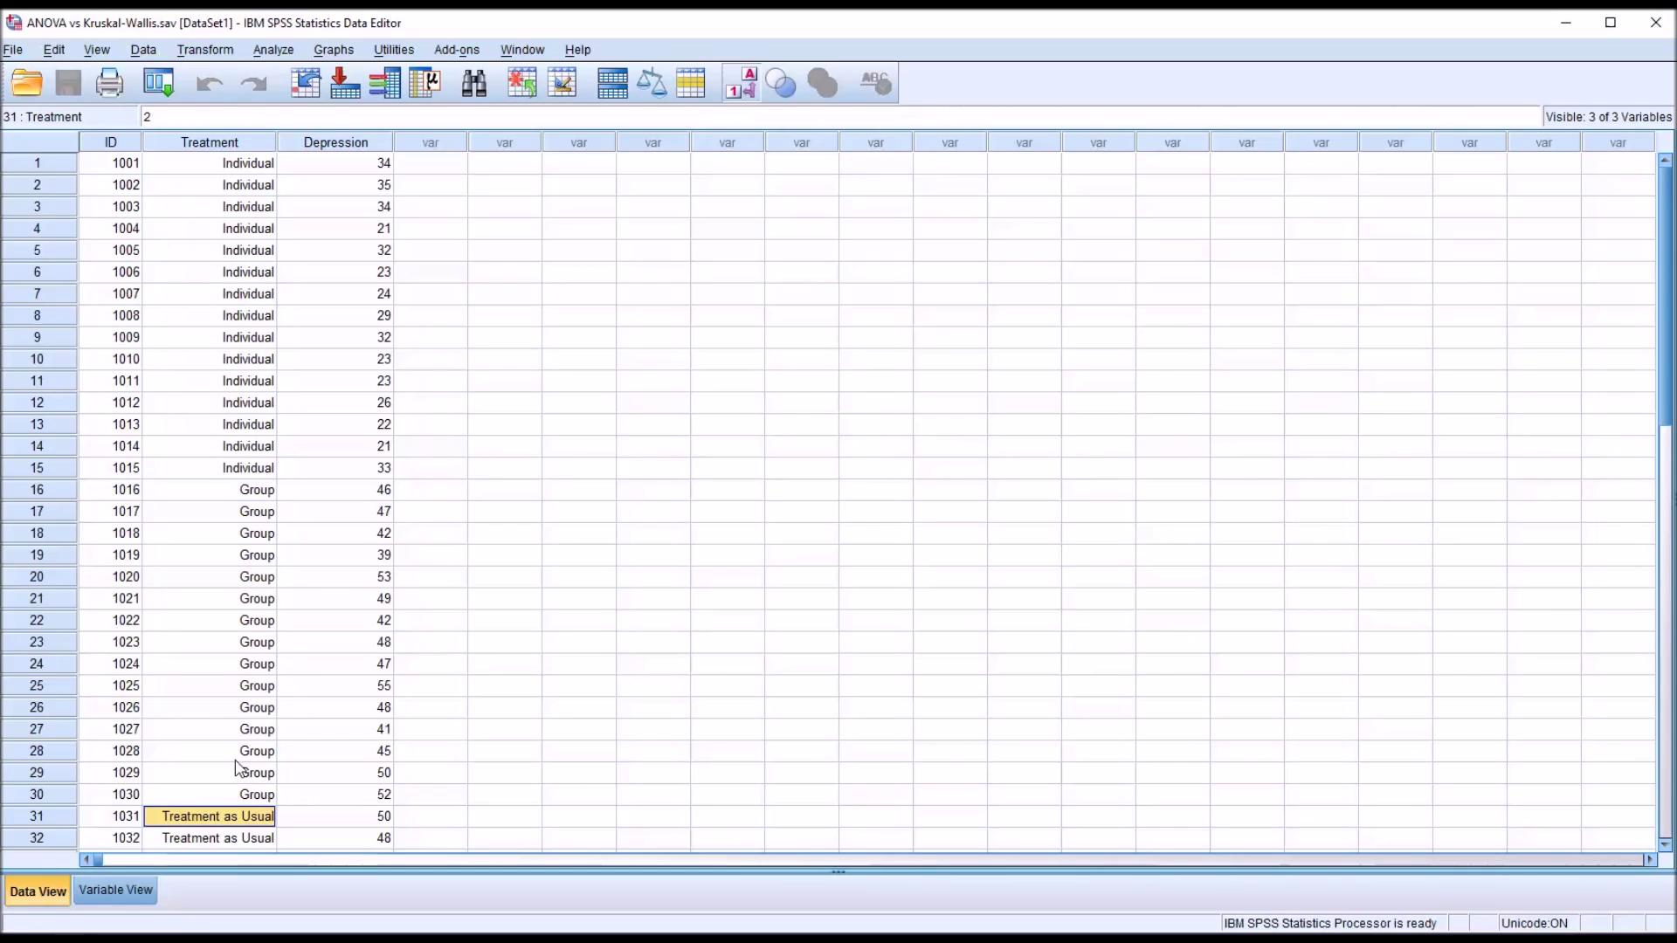
pyautogui.click(322, 144)
pyautogui.click(322, 171)
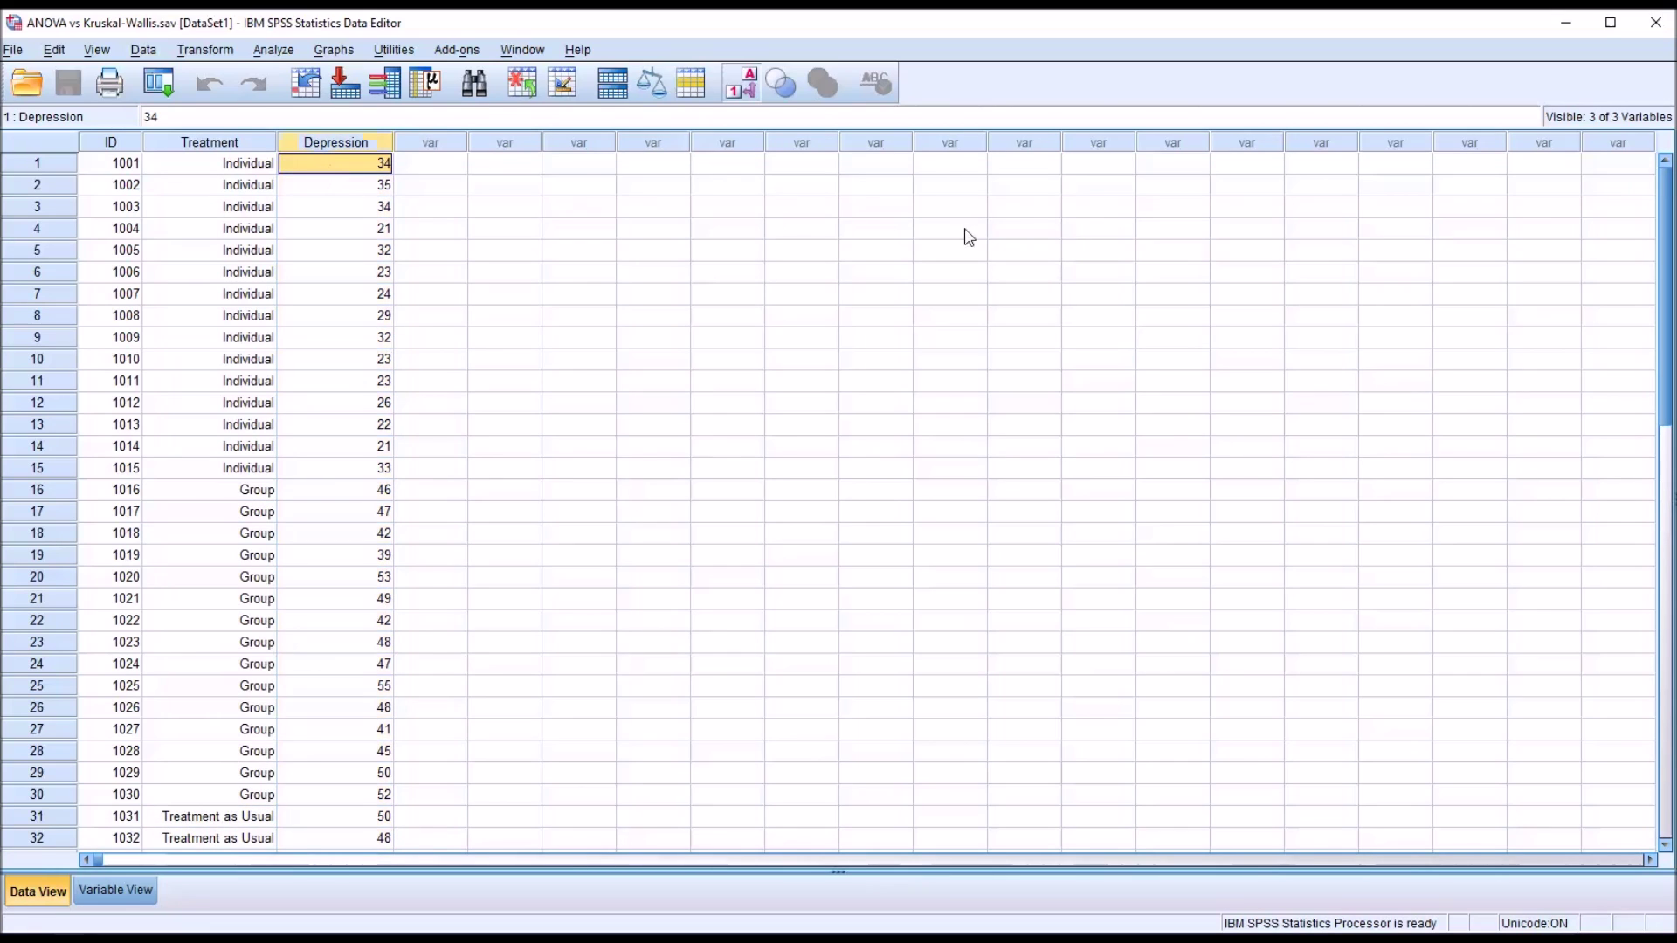
pyautogui.moveTo(1666, 325); pyautogui.dragTo(1635, 434)
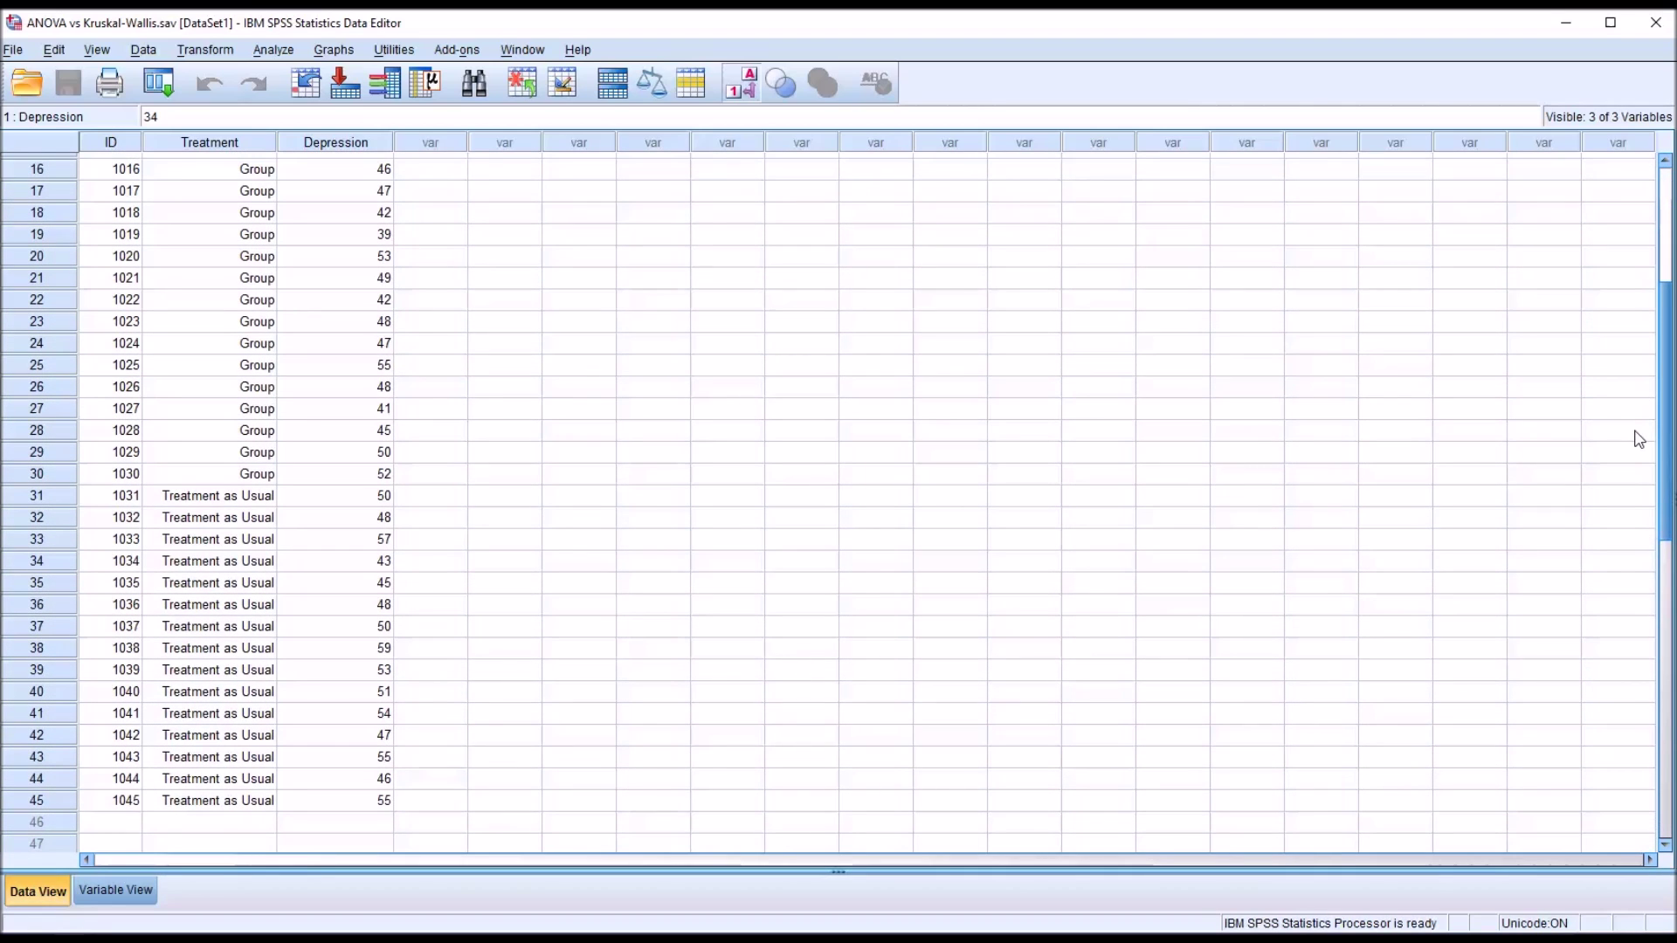
pyautogui.scroll(5, 1624, 385)
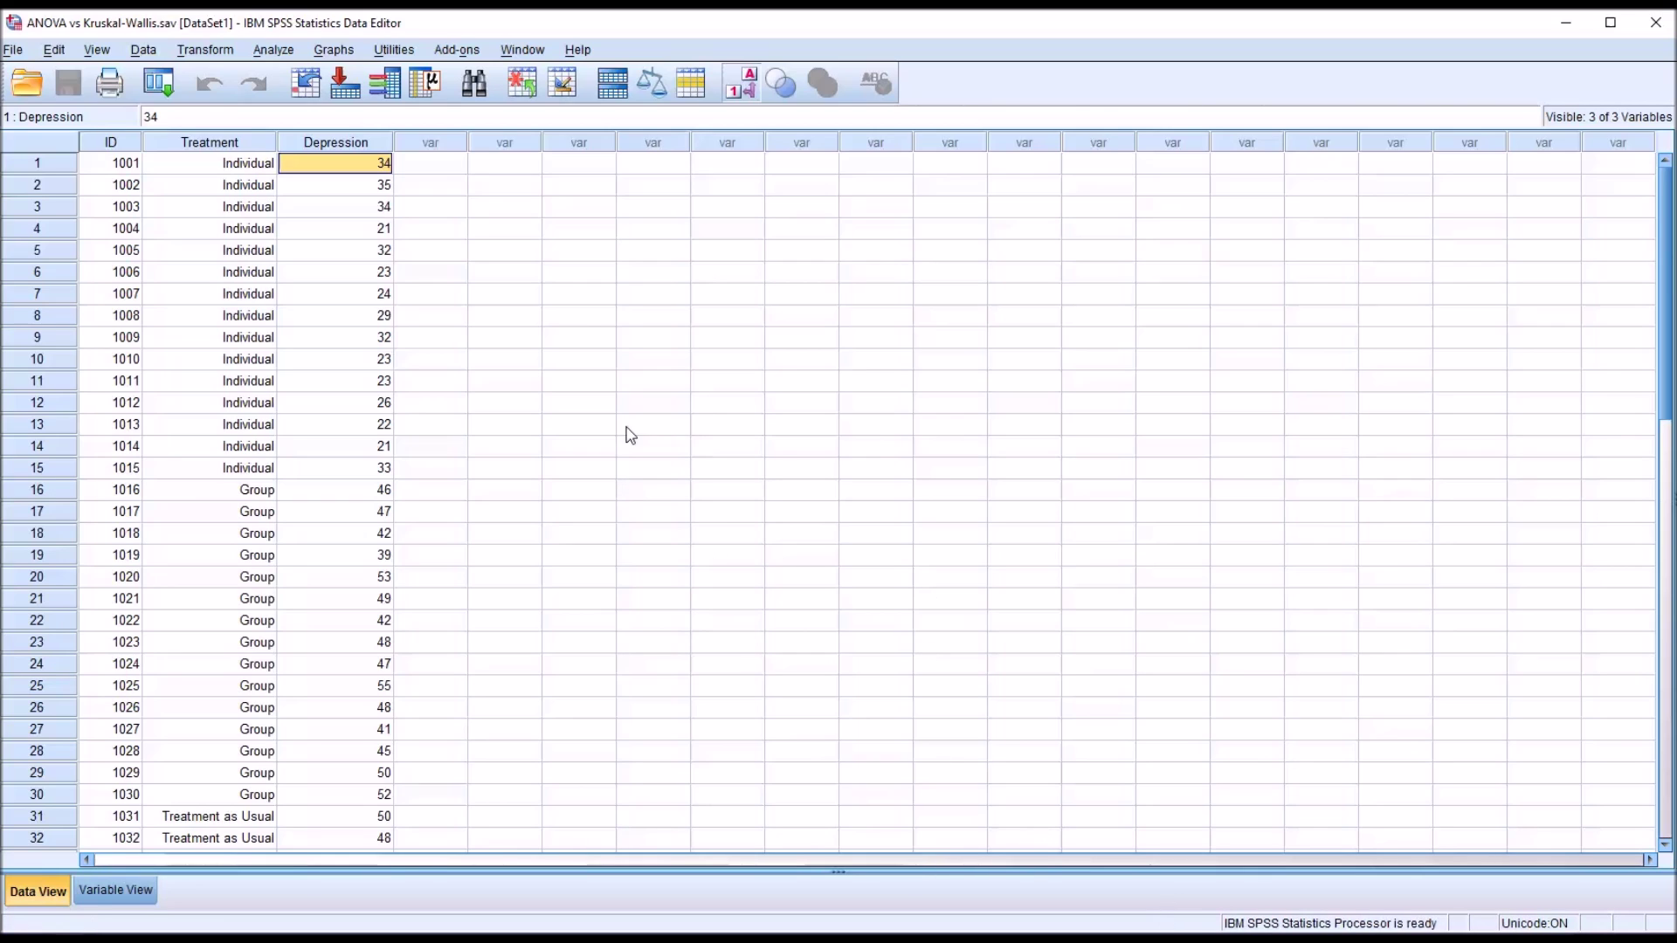
pyautogui.click(441, 169)
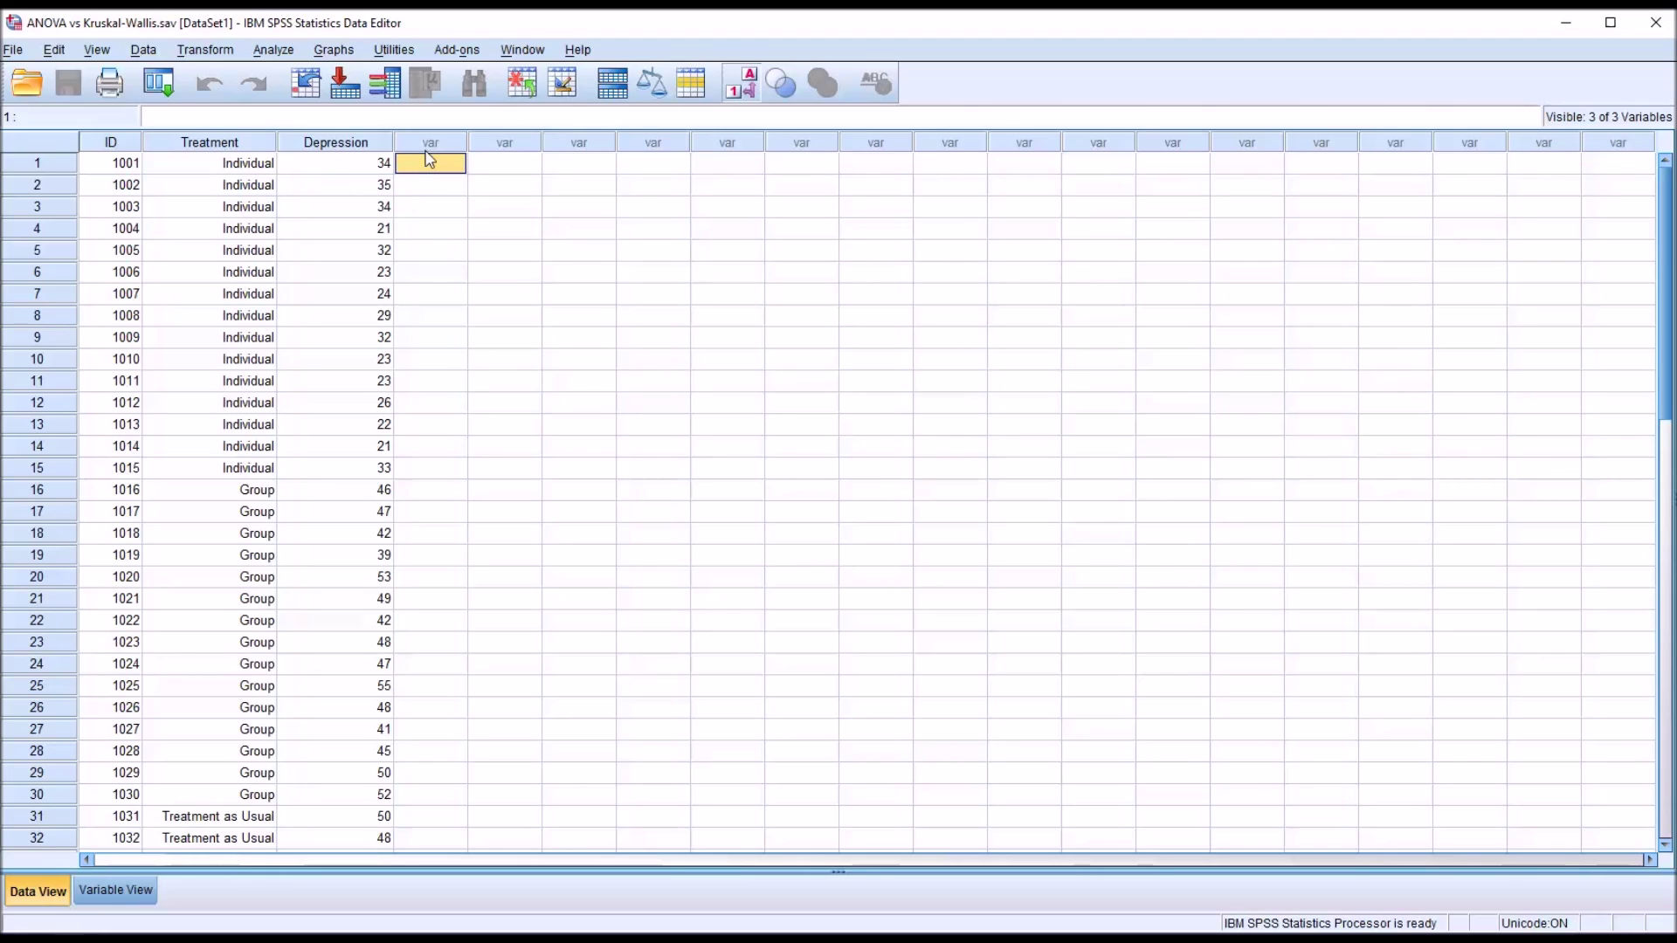
# - Look through the Edit menu for a find command without choosing anything
pyautogui.click(52, 50)
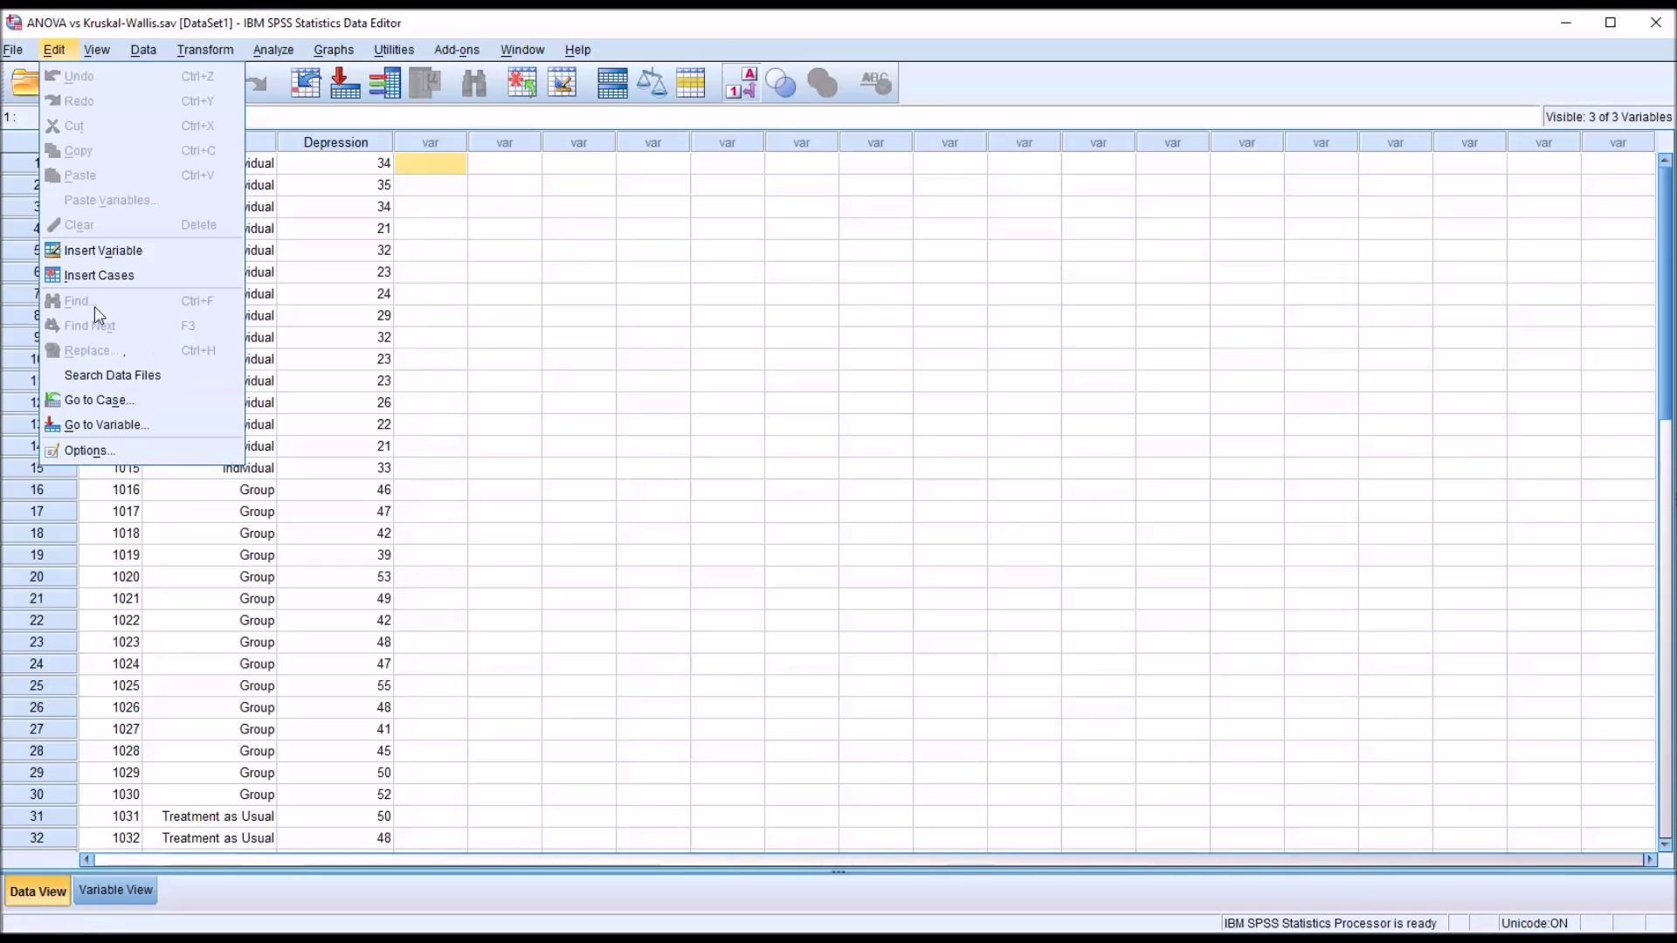
pyautogui.click(414, 172)
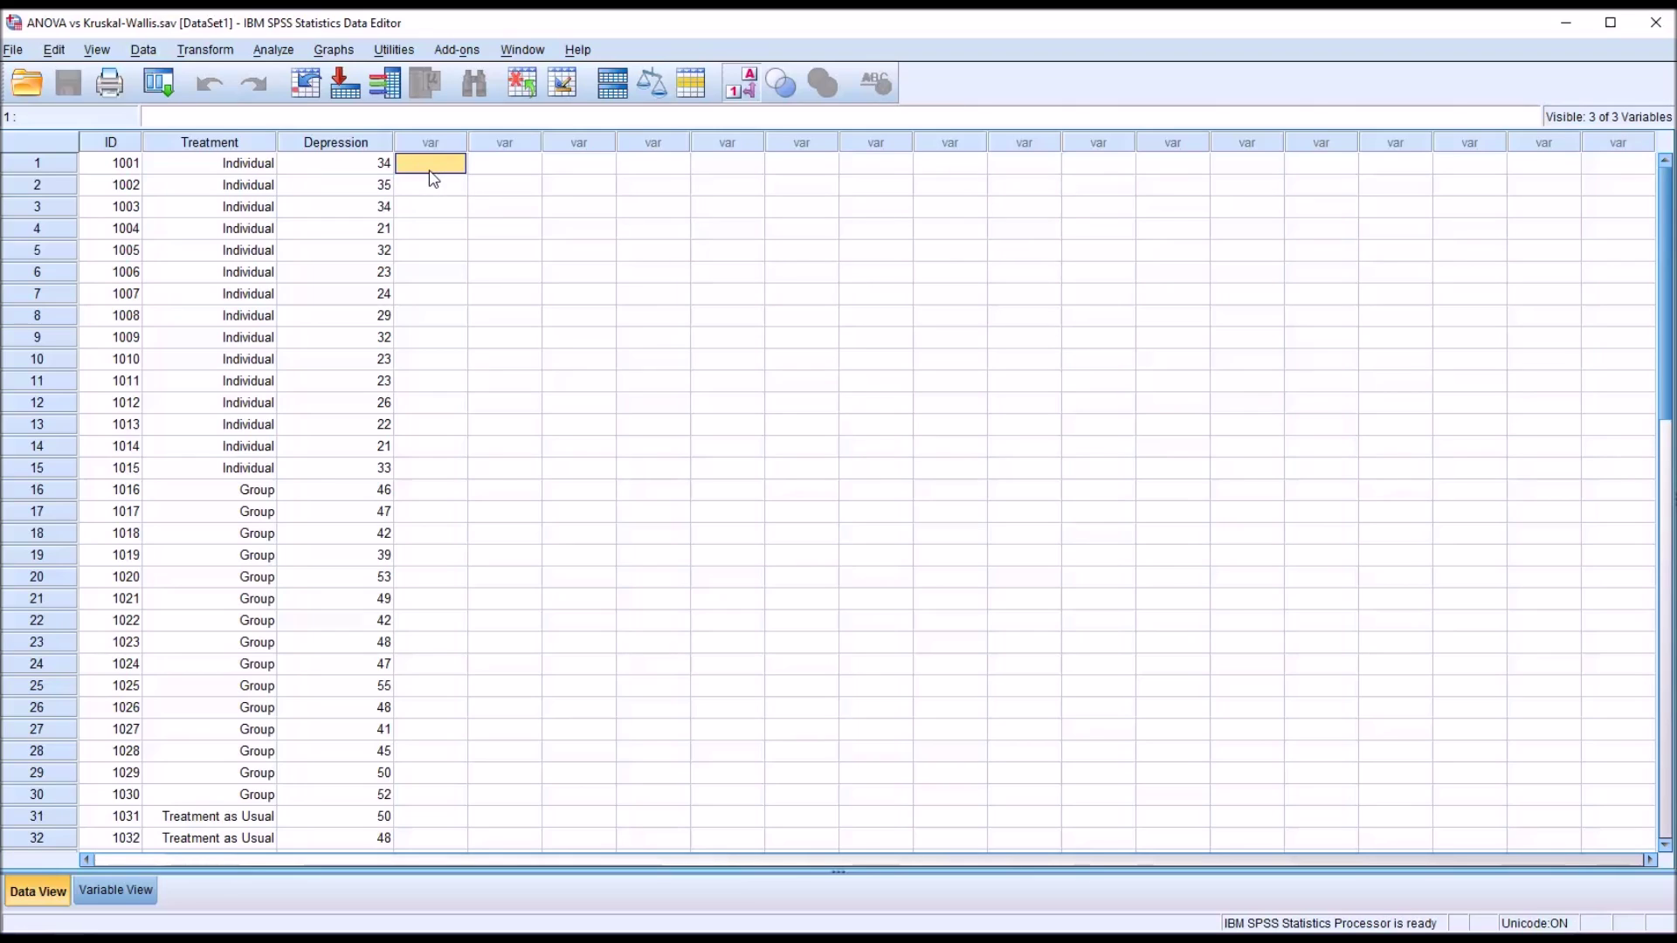
pyautogui.click(324, 166)
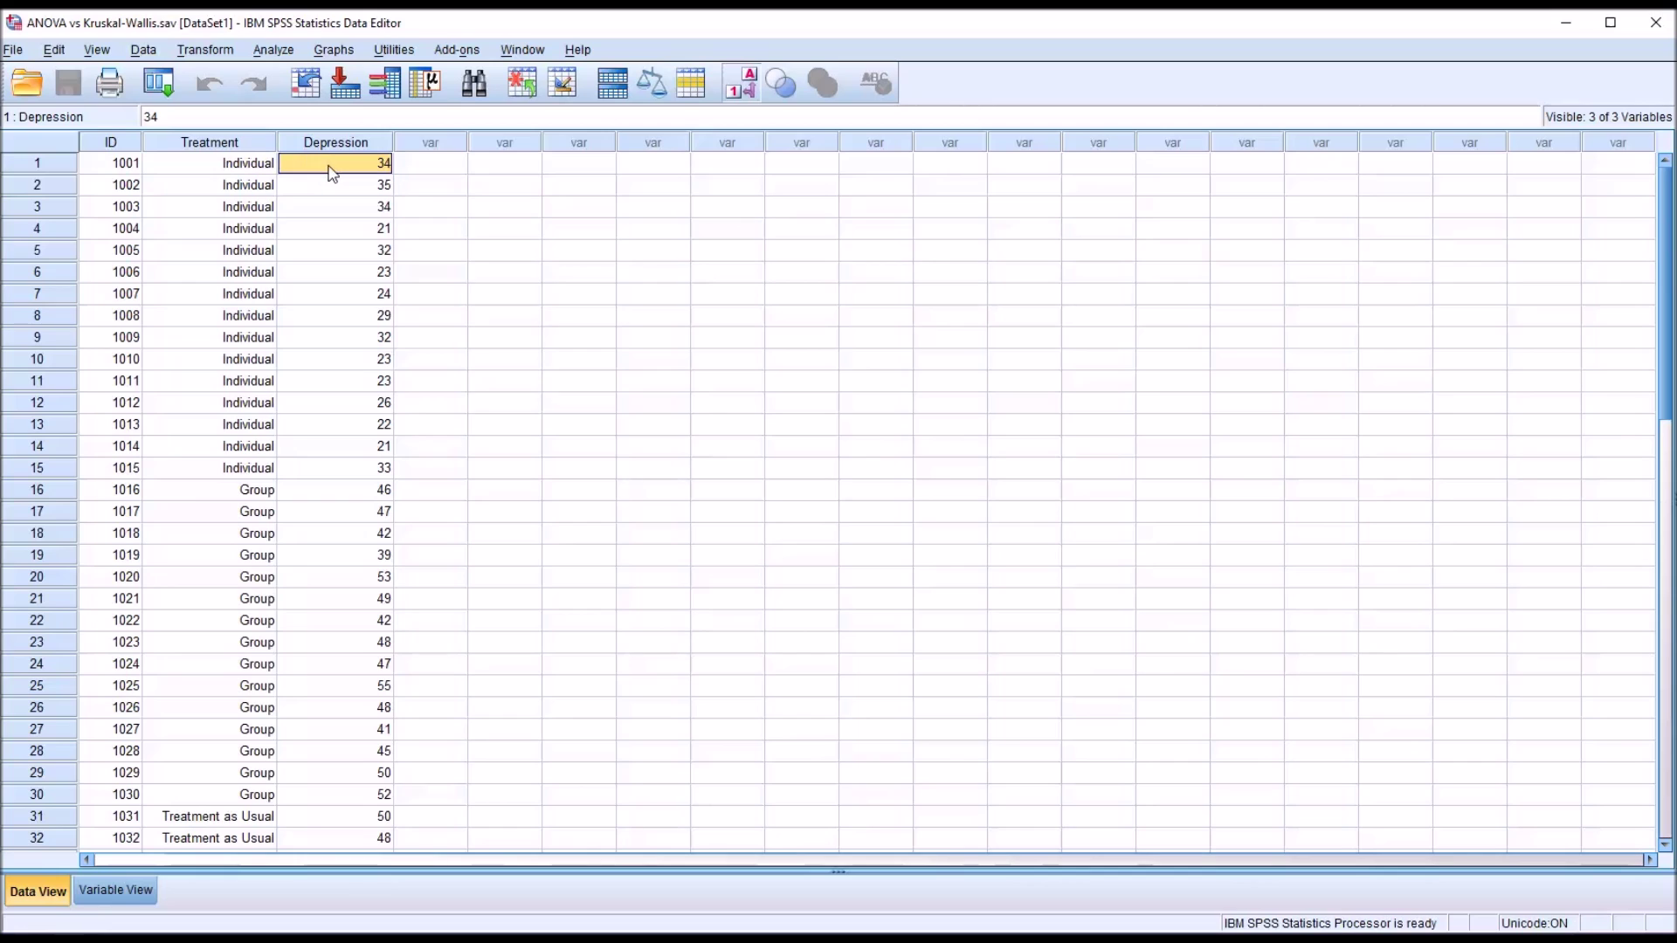
pyautogui.click(54, 50)
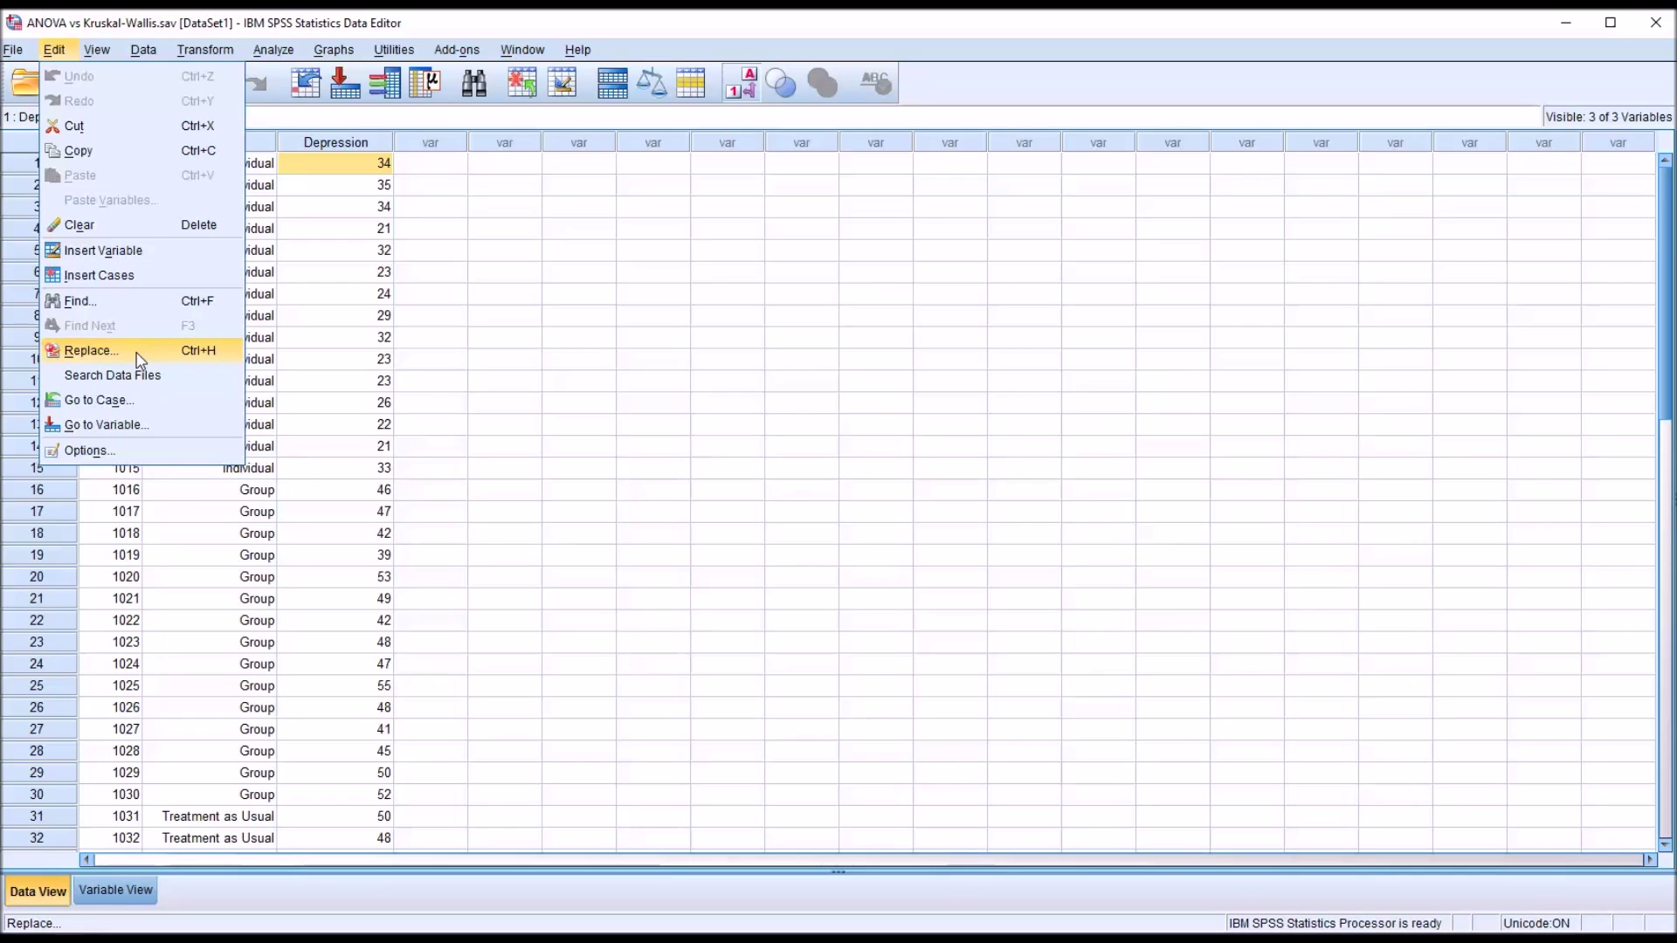
pyautogui.click(341, 274)
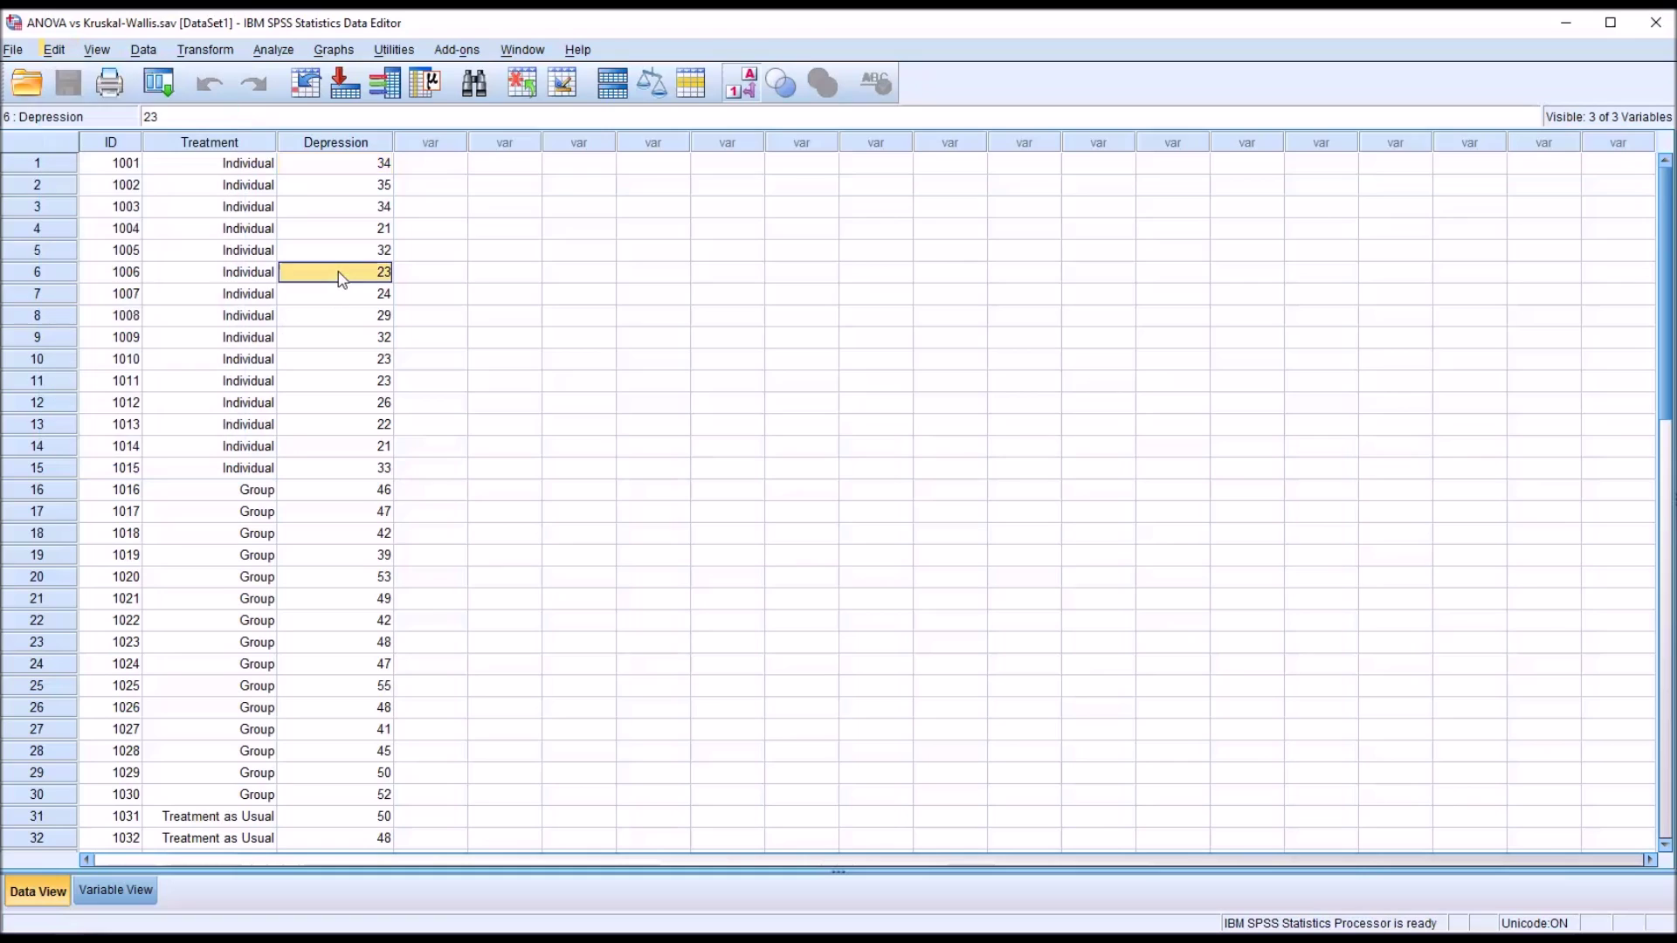
# - Step through the first-row cells and column headers, ending on Depression value 34
pyautogui.click(308, 166)
pyautogui.click(244, 172)
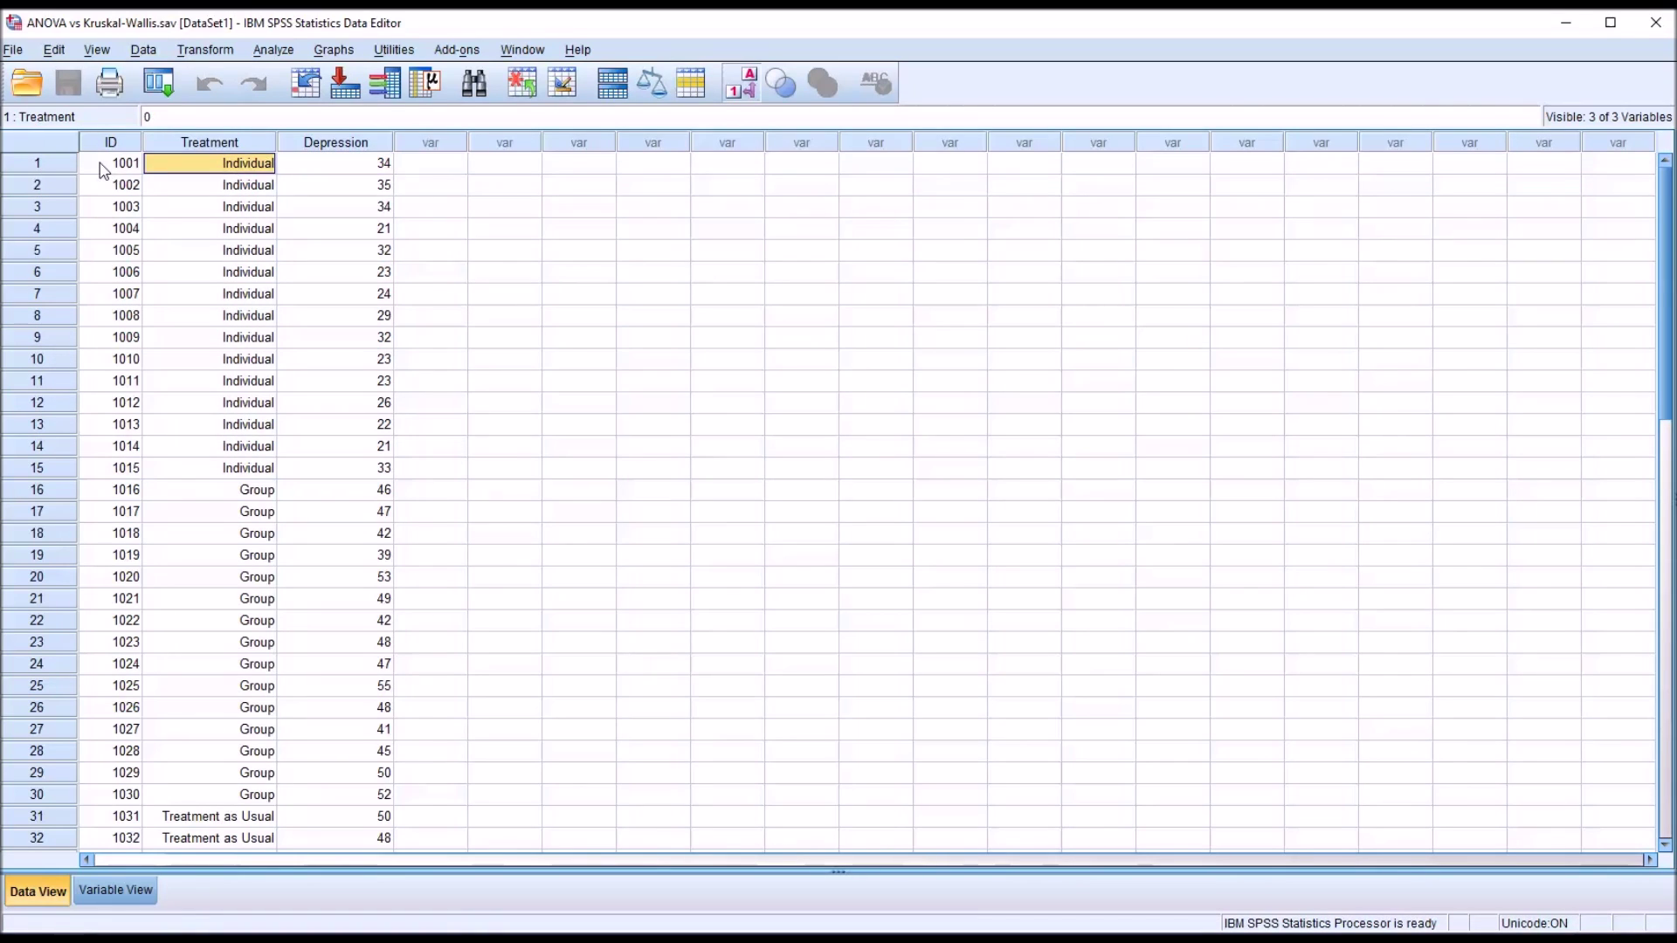
pyautogui.click(103, 170)
pyautogui.click(306, 173)
pyautogui.click(205, 176)
pyautogui.click(125, 175)
pyautogui.click(117, 144)
pyautogui.click(183, 144)
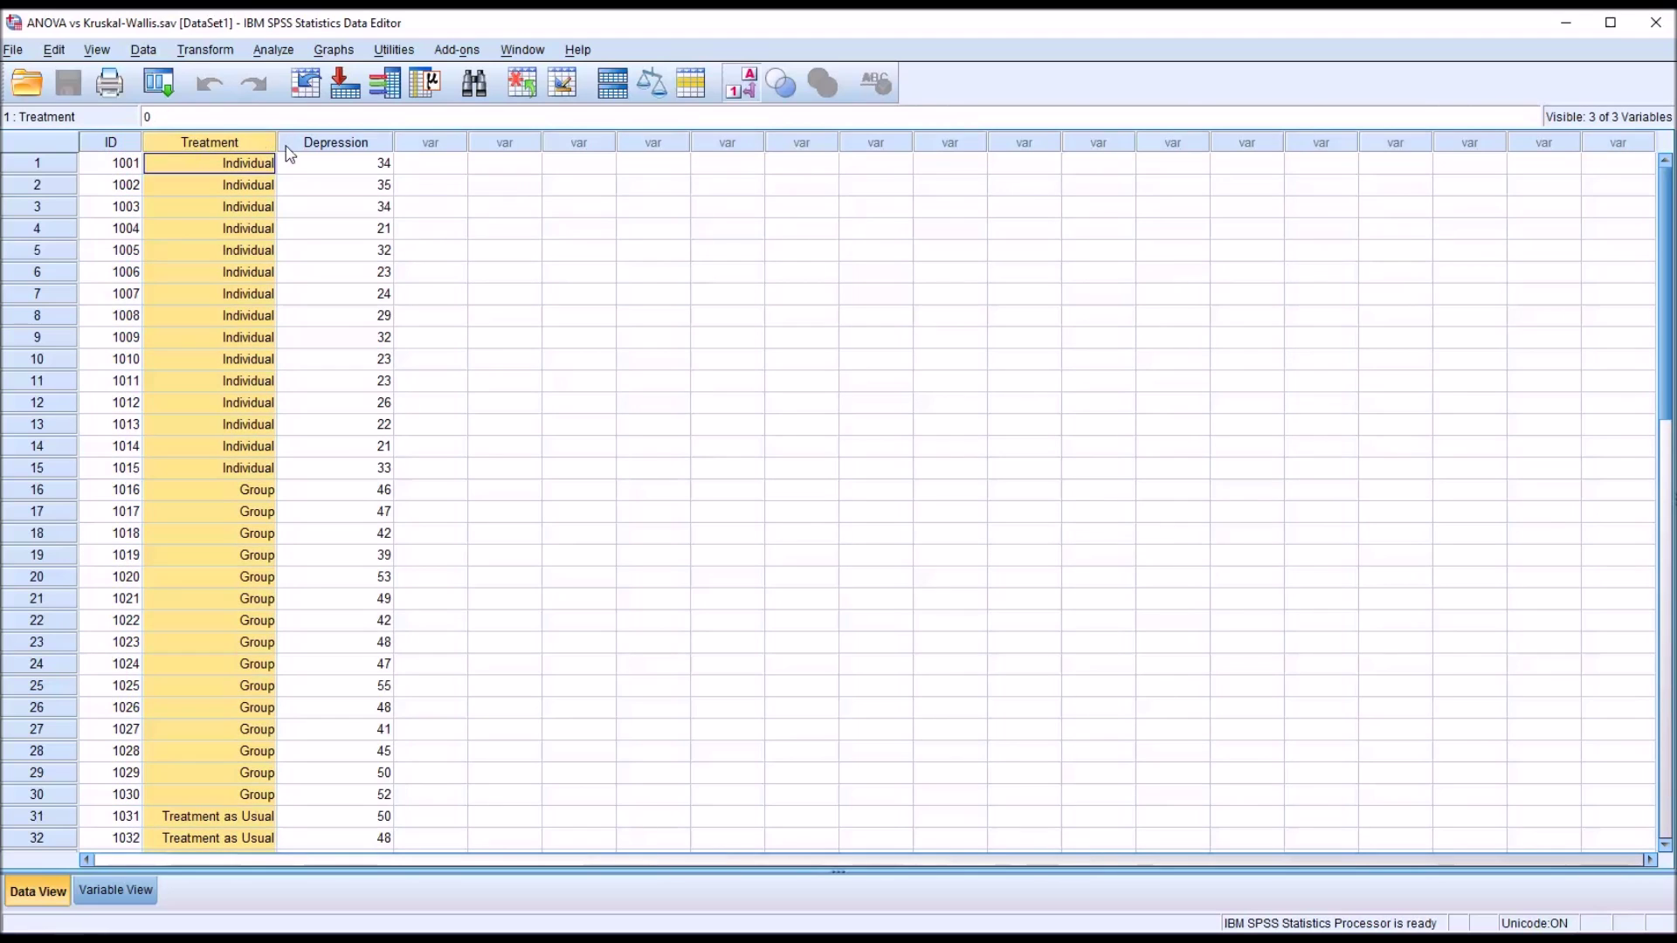
pyautogui.click(297, 147)
pyautogui.click(329, 173)
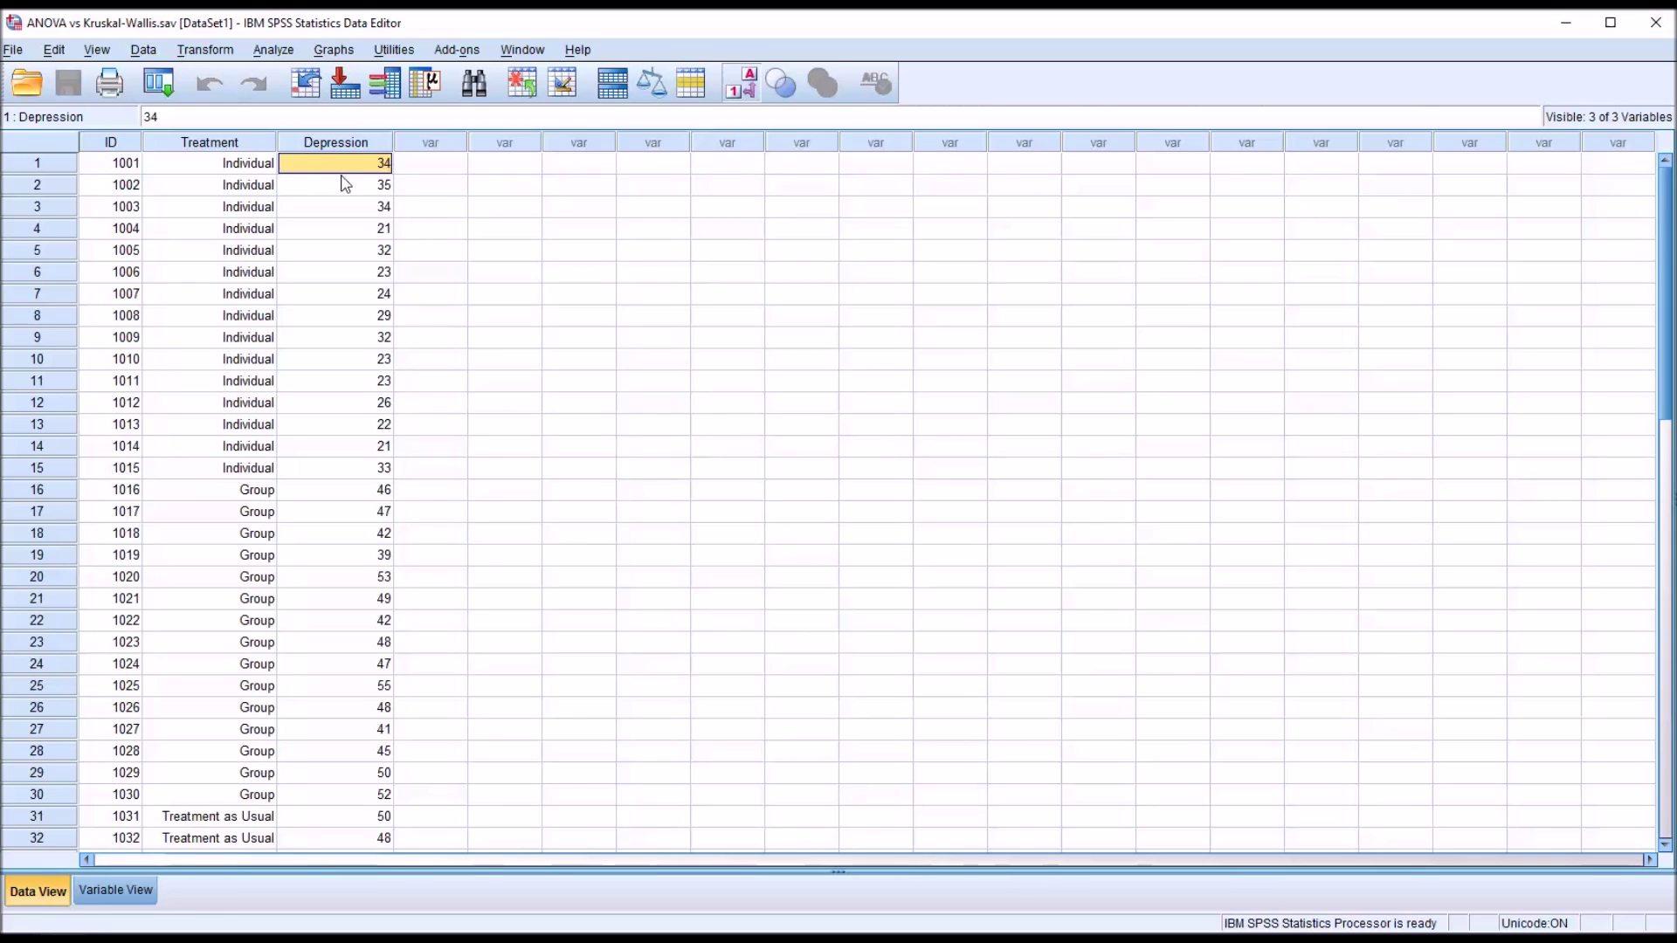
# - Open Find and Replace with Ctrl+F, compare Find and Replace views, and show the options
pyautogui.hotkey('ctrl', 'f')
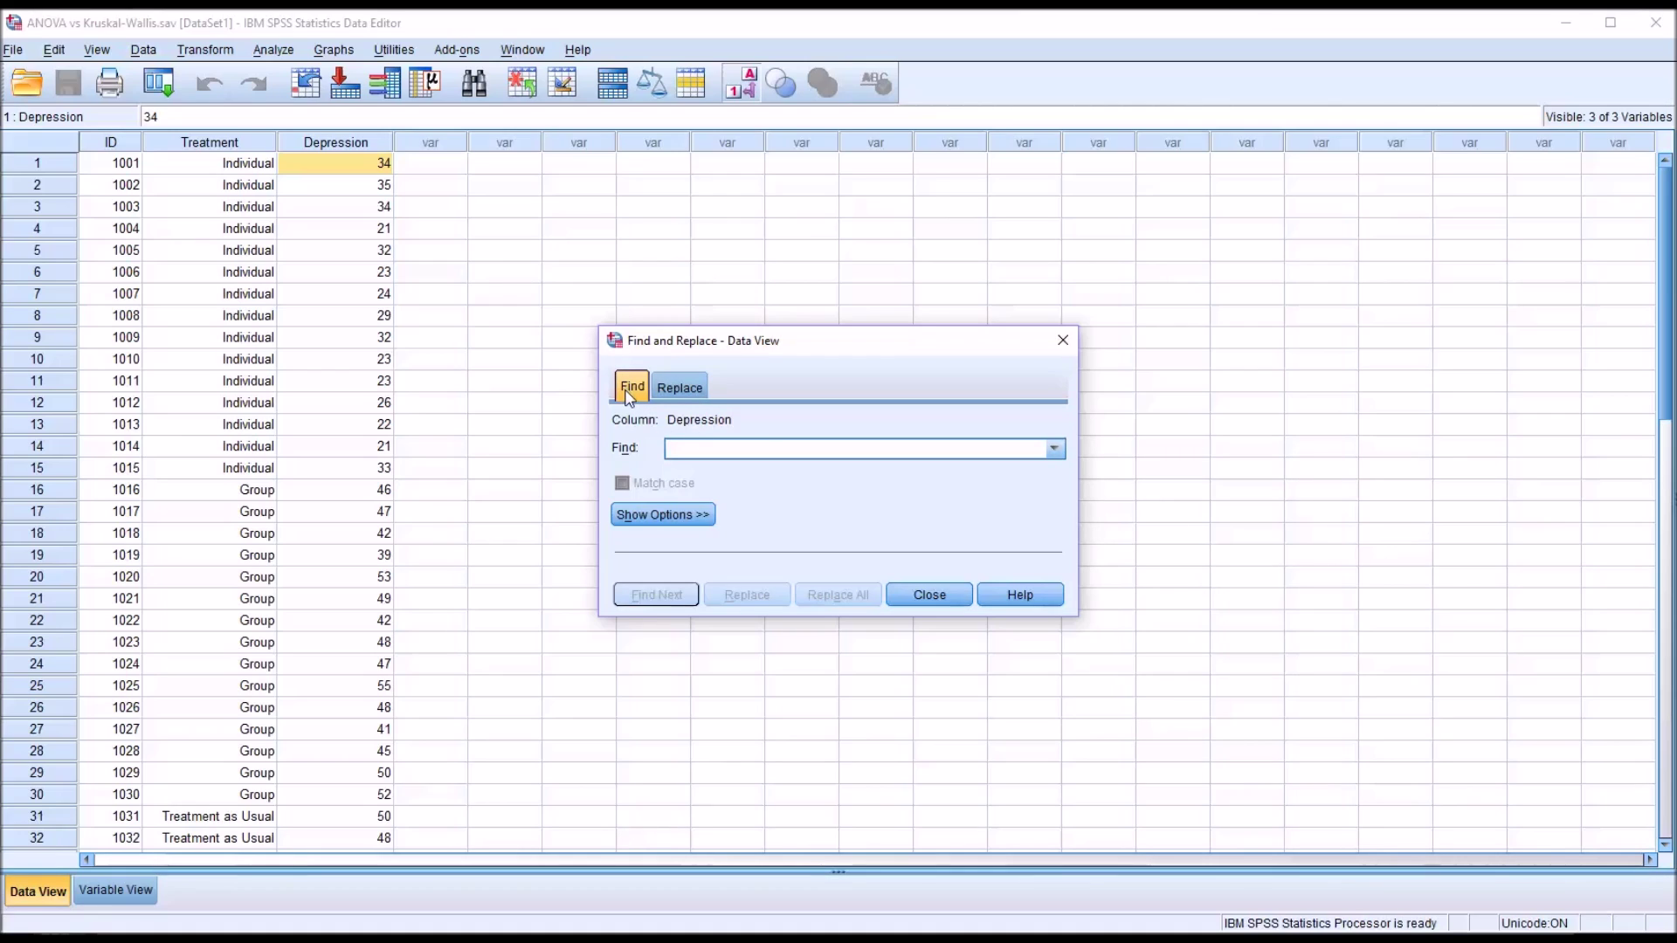
pyautogui.click(681, 394)
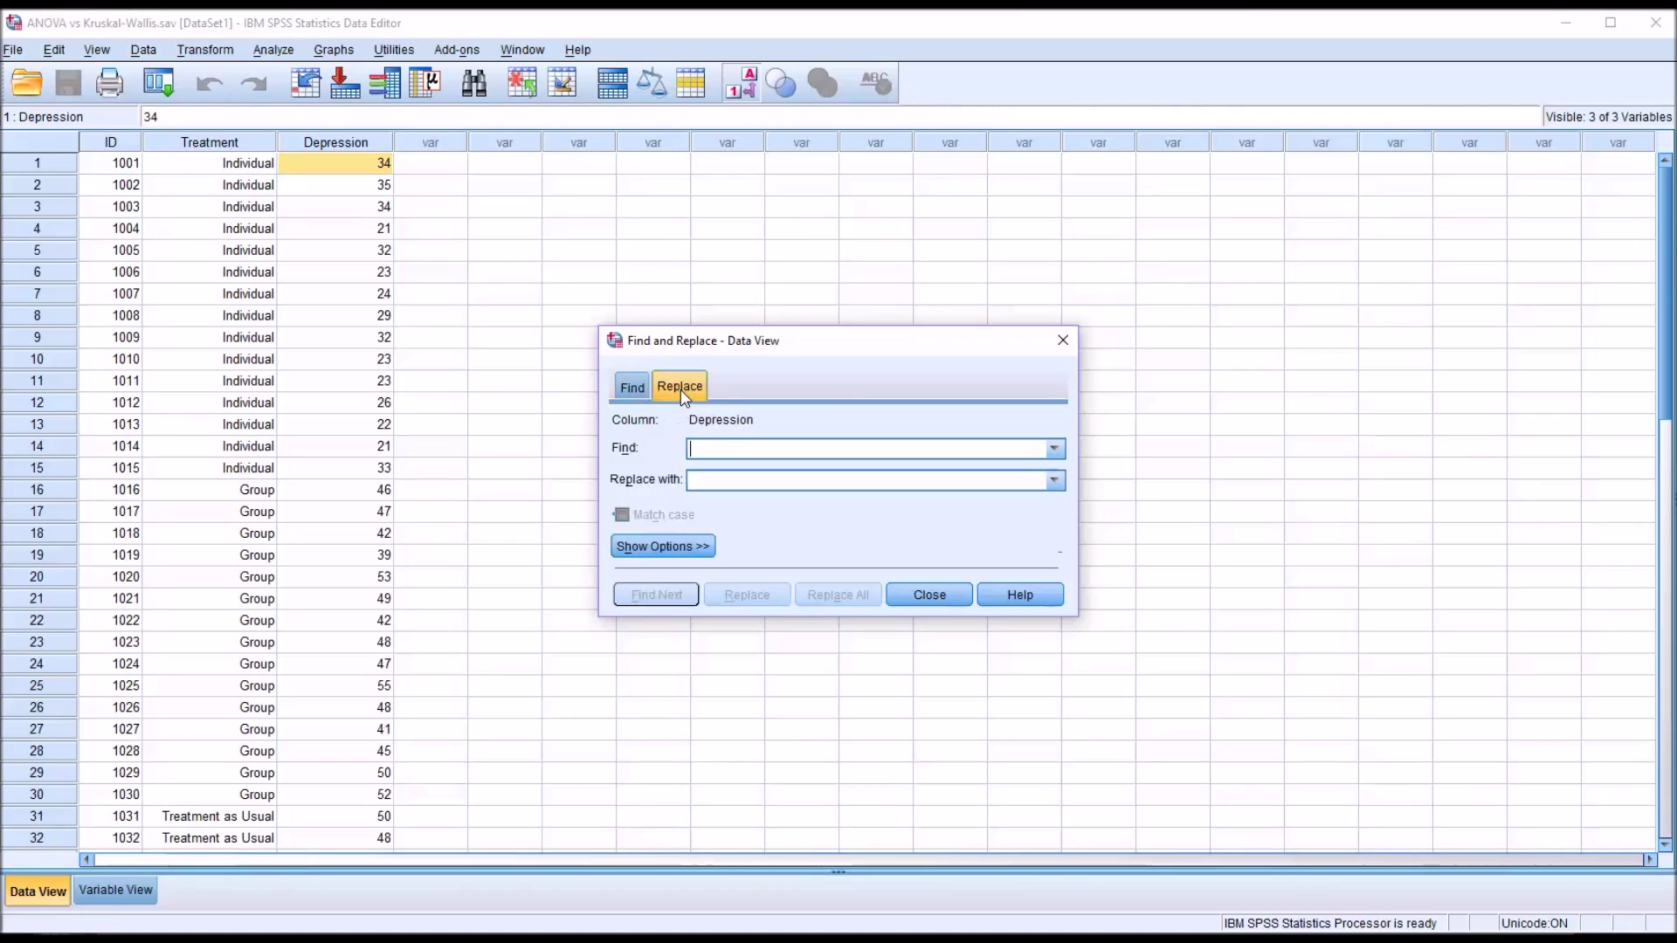
pyautogui.click(635, 391)
pyautogui.click(676, 391)
pyautogui.click(638, 389)
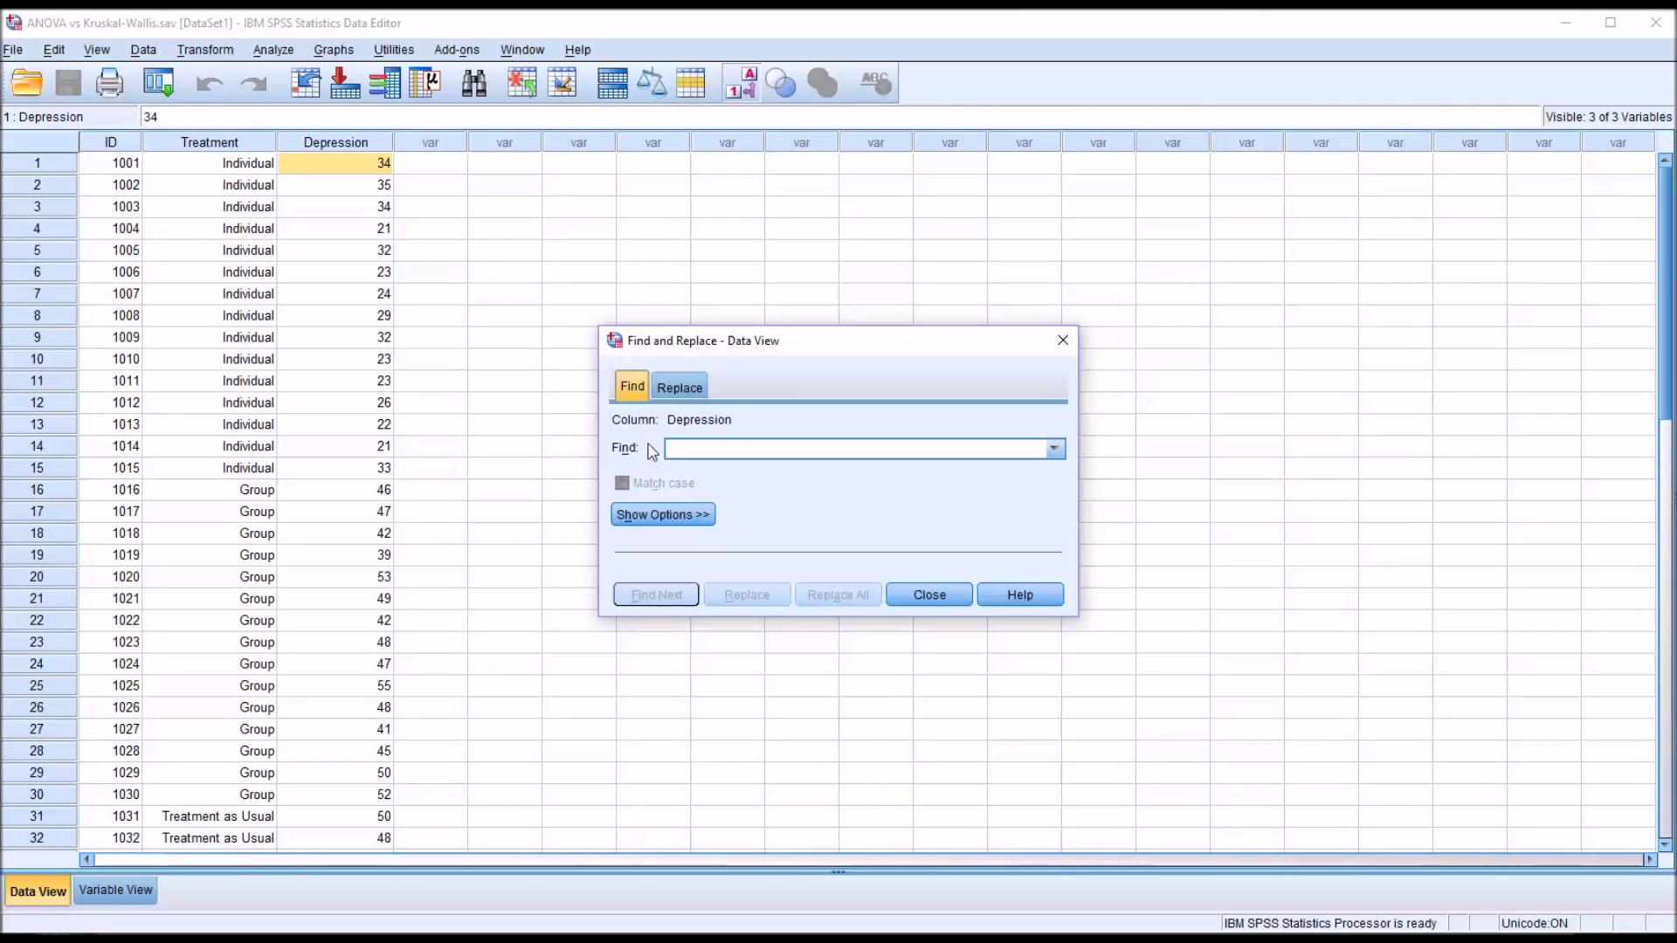
pyautogui.click(671, 519)
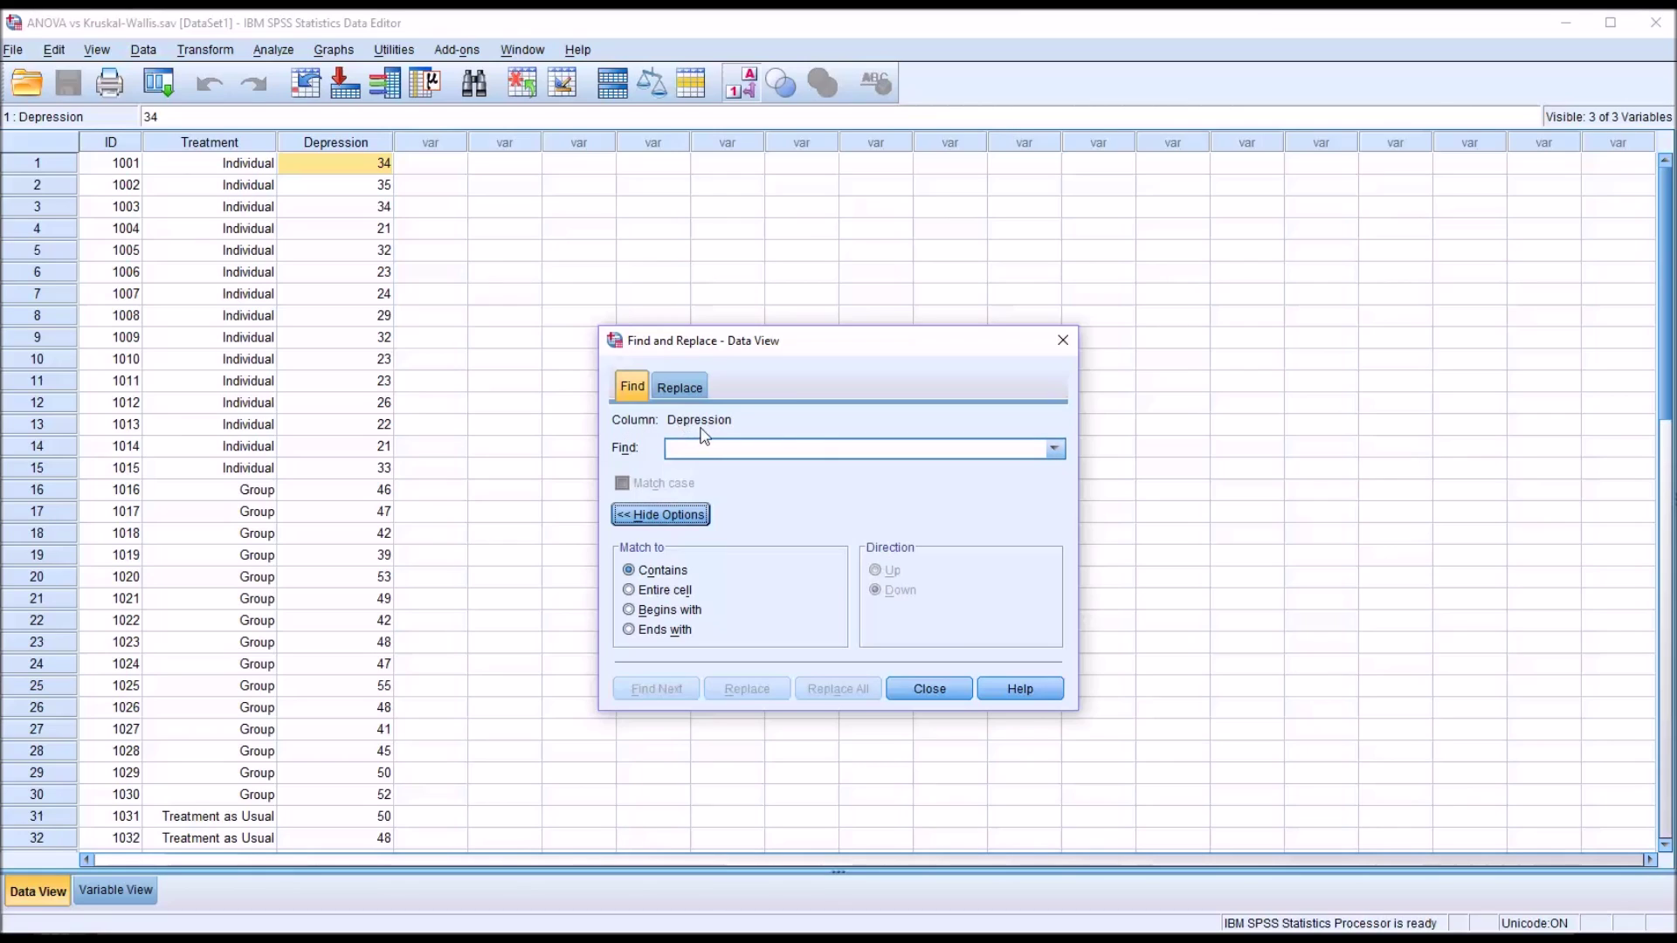
# - Aim the search at Treatment, then ID, then back at the Depression column
pyautogui.click(212, 169)
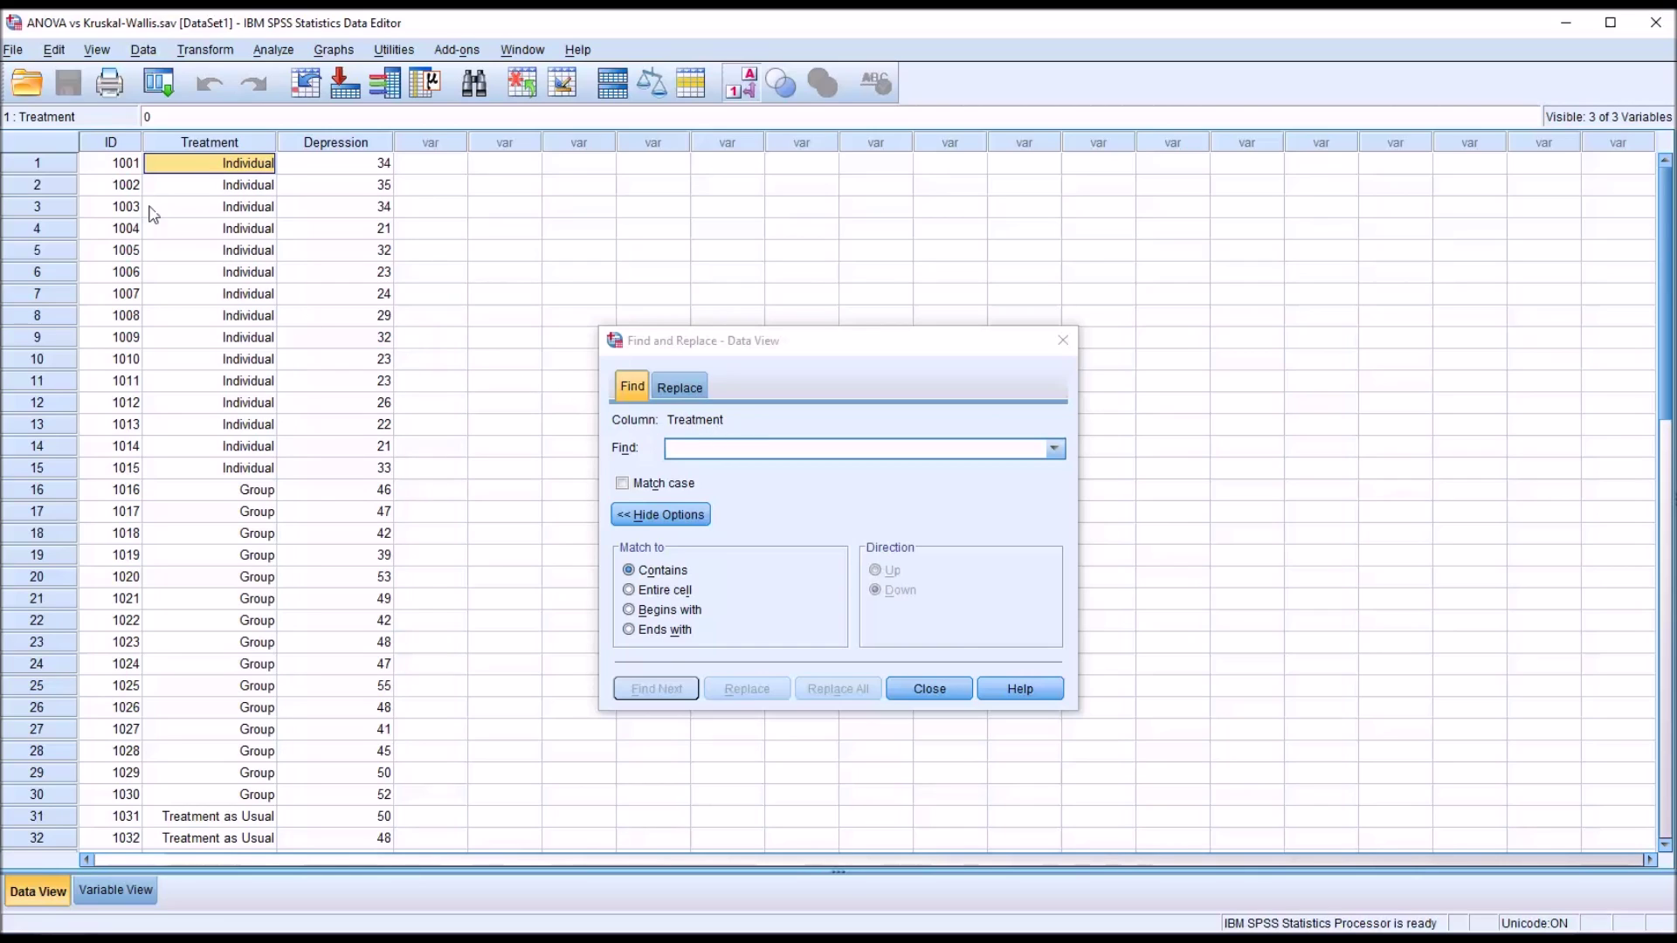
pyautogui.click(111, 170)
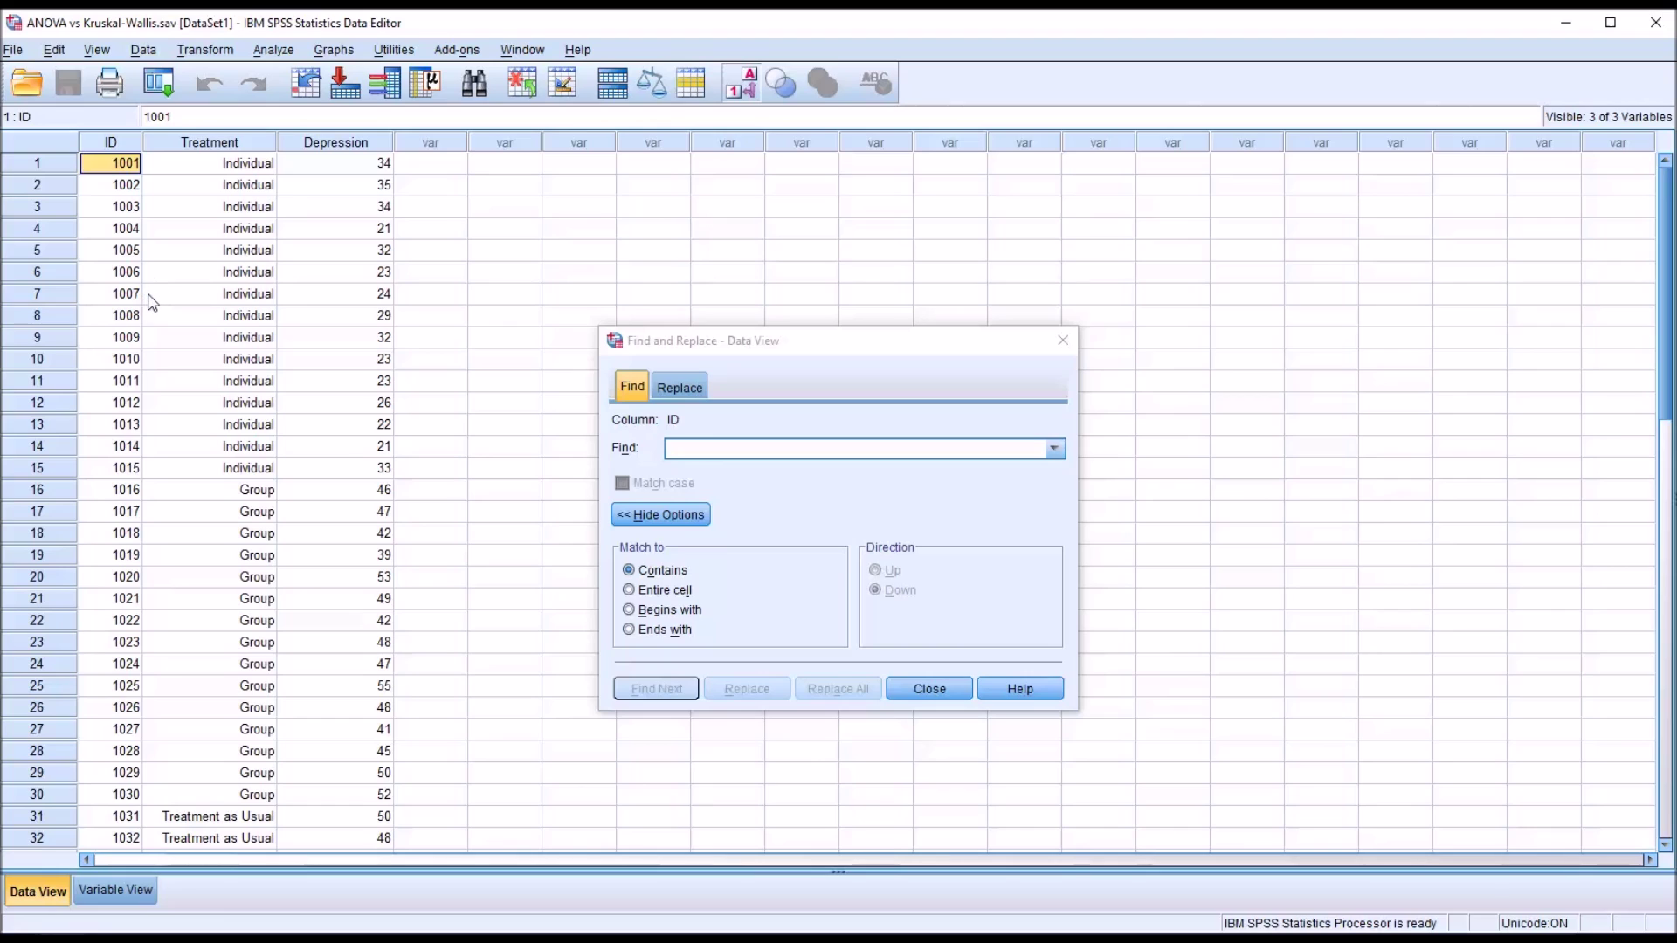
pyautogui.click(317, 162)
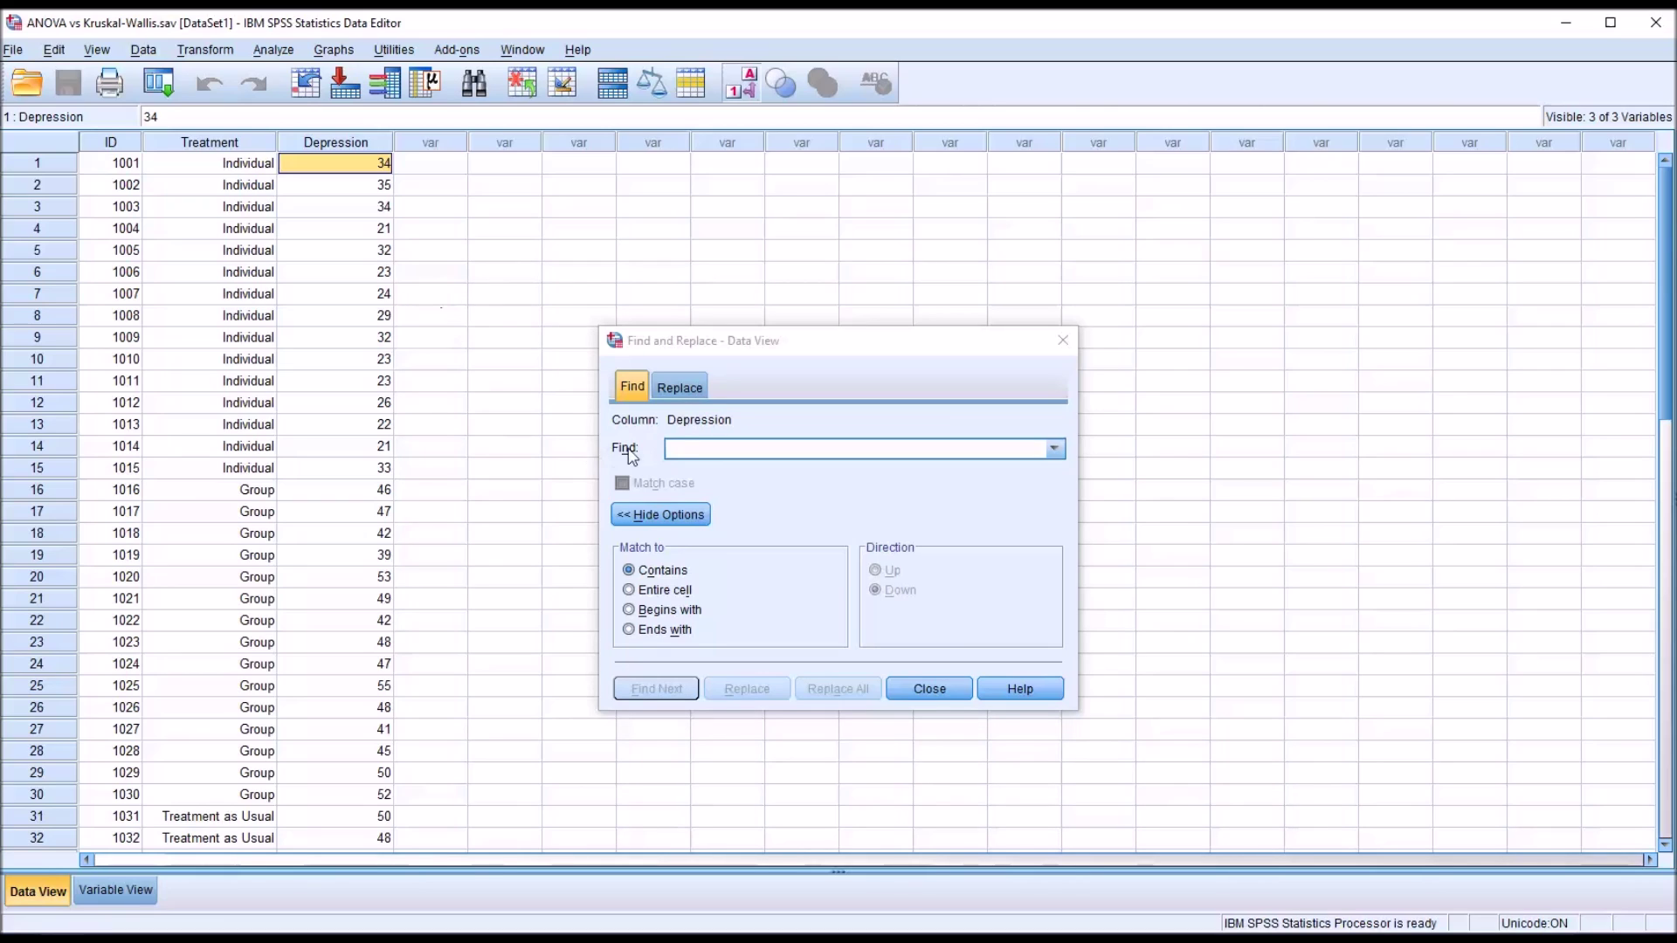
pyautogui.click(685, 451)
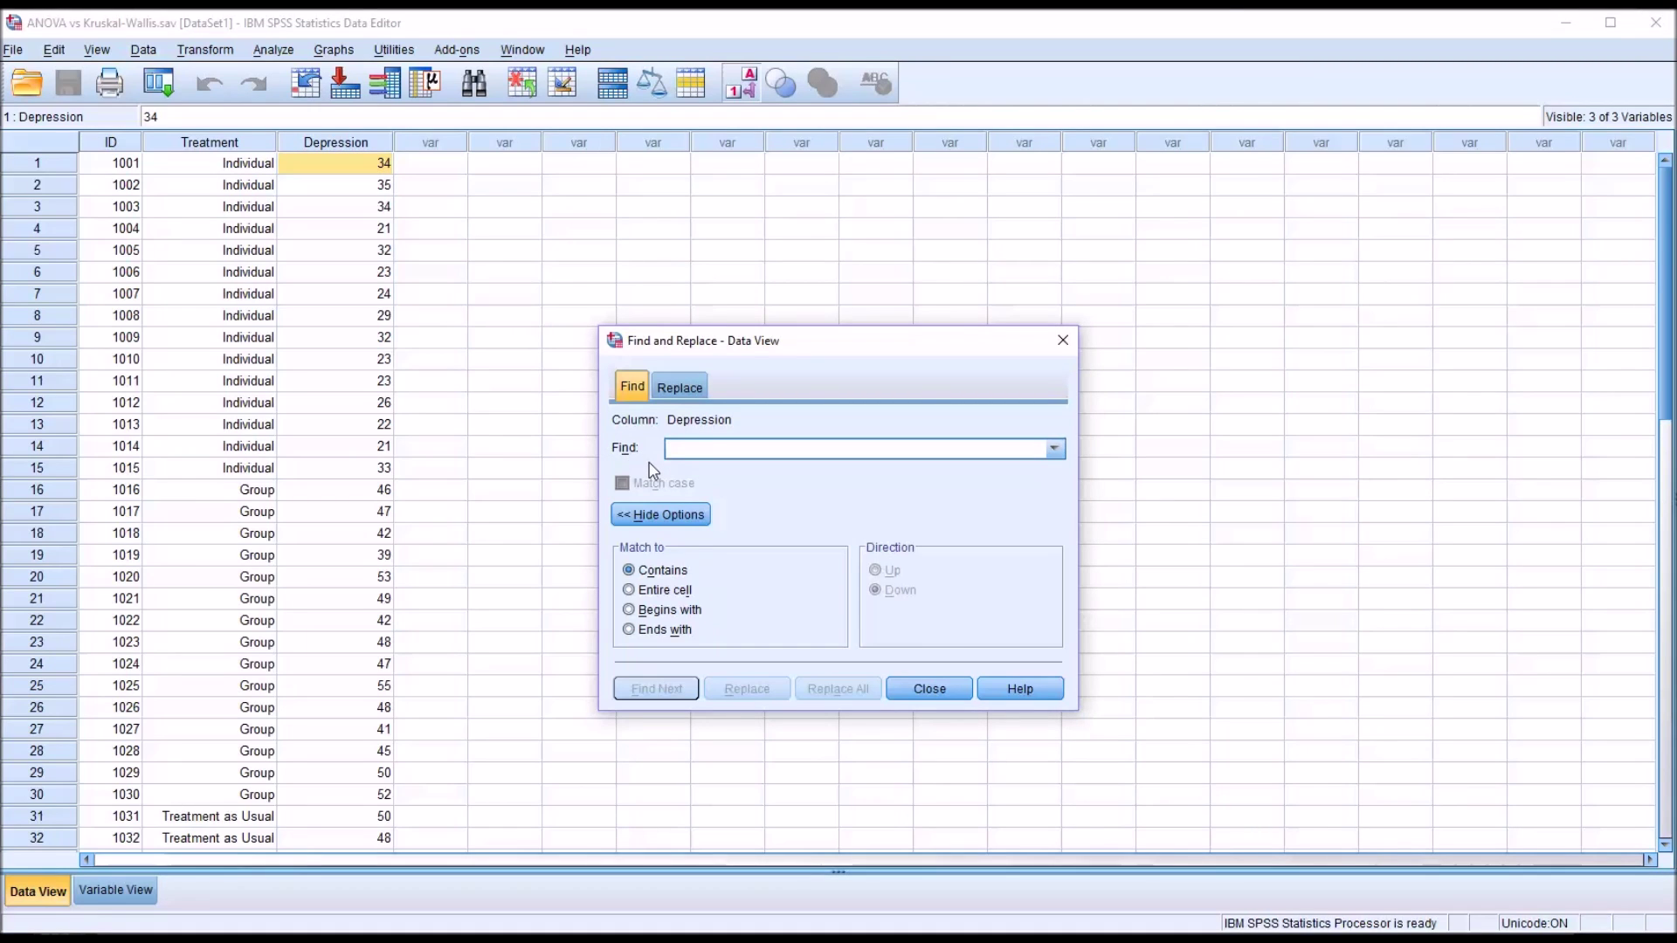
# - Try searching the Treatment column for the label 'group'
pyautogui.write('21')
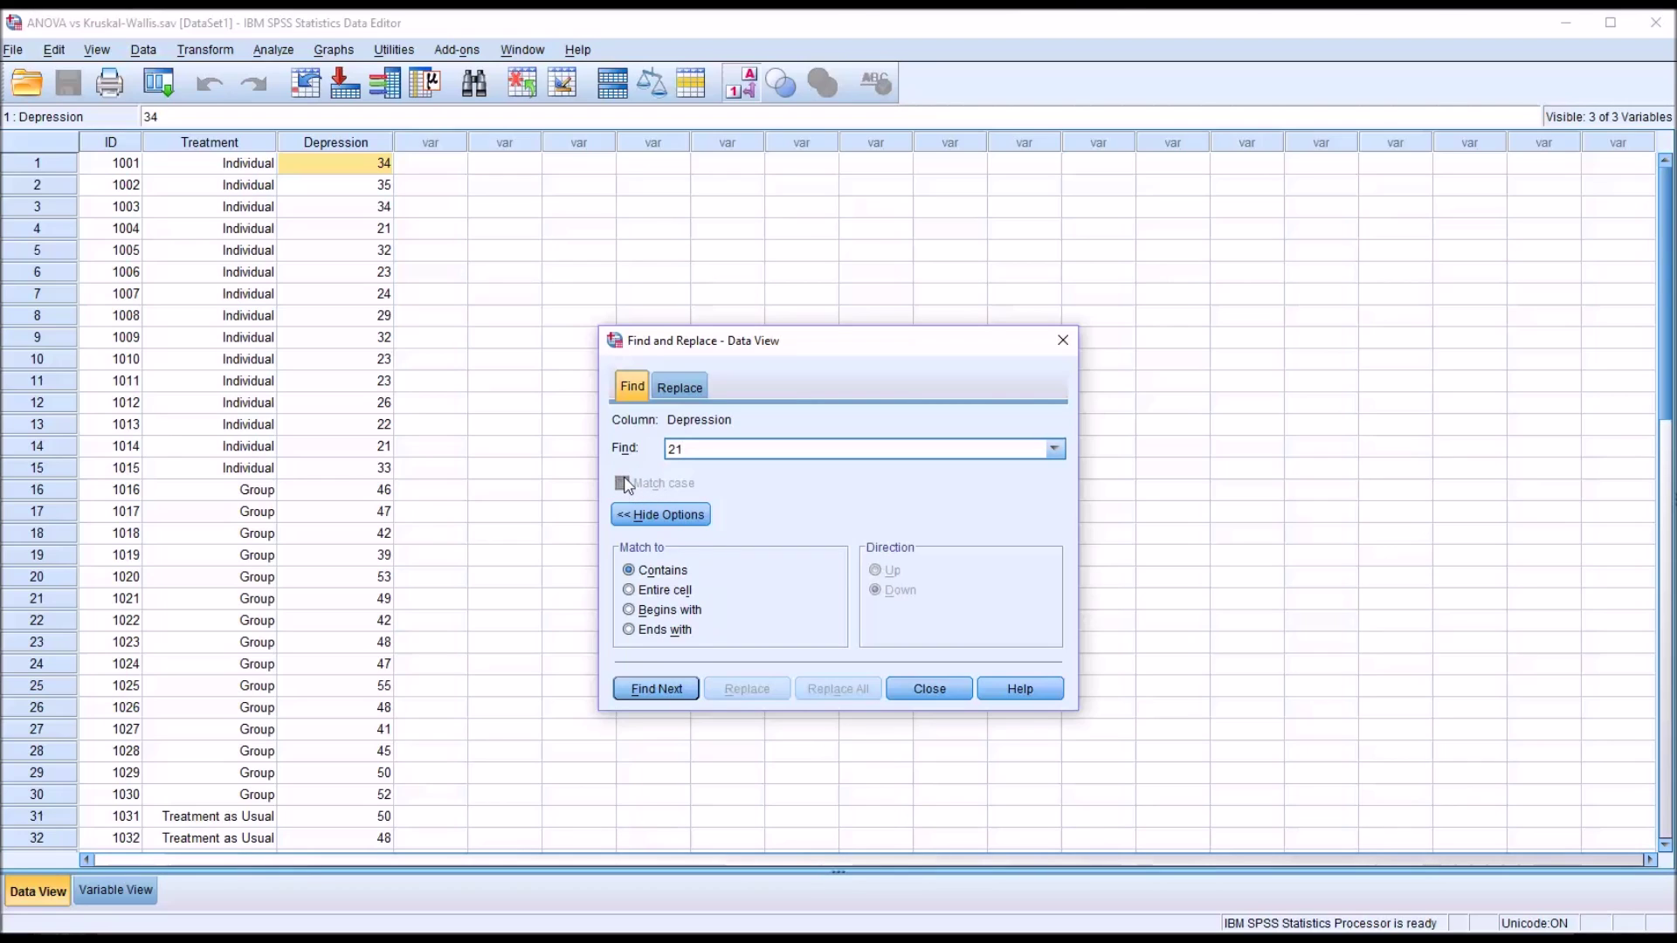
pyautogui.click(186, 171)
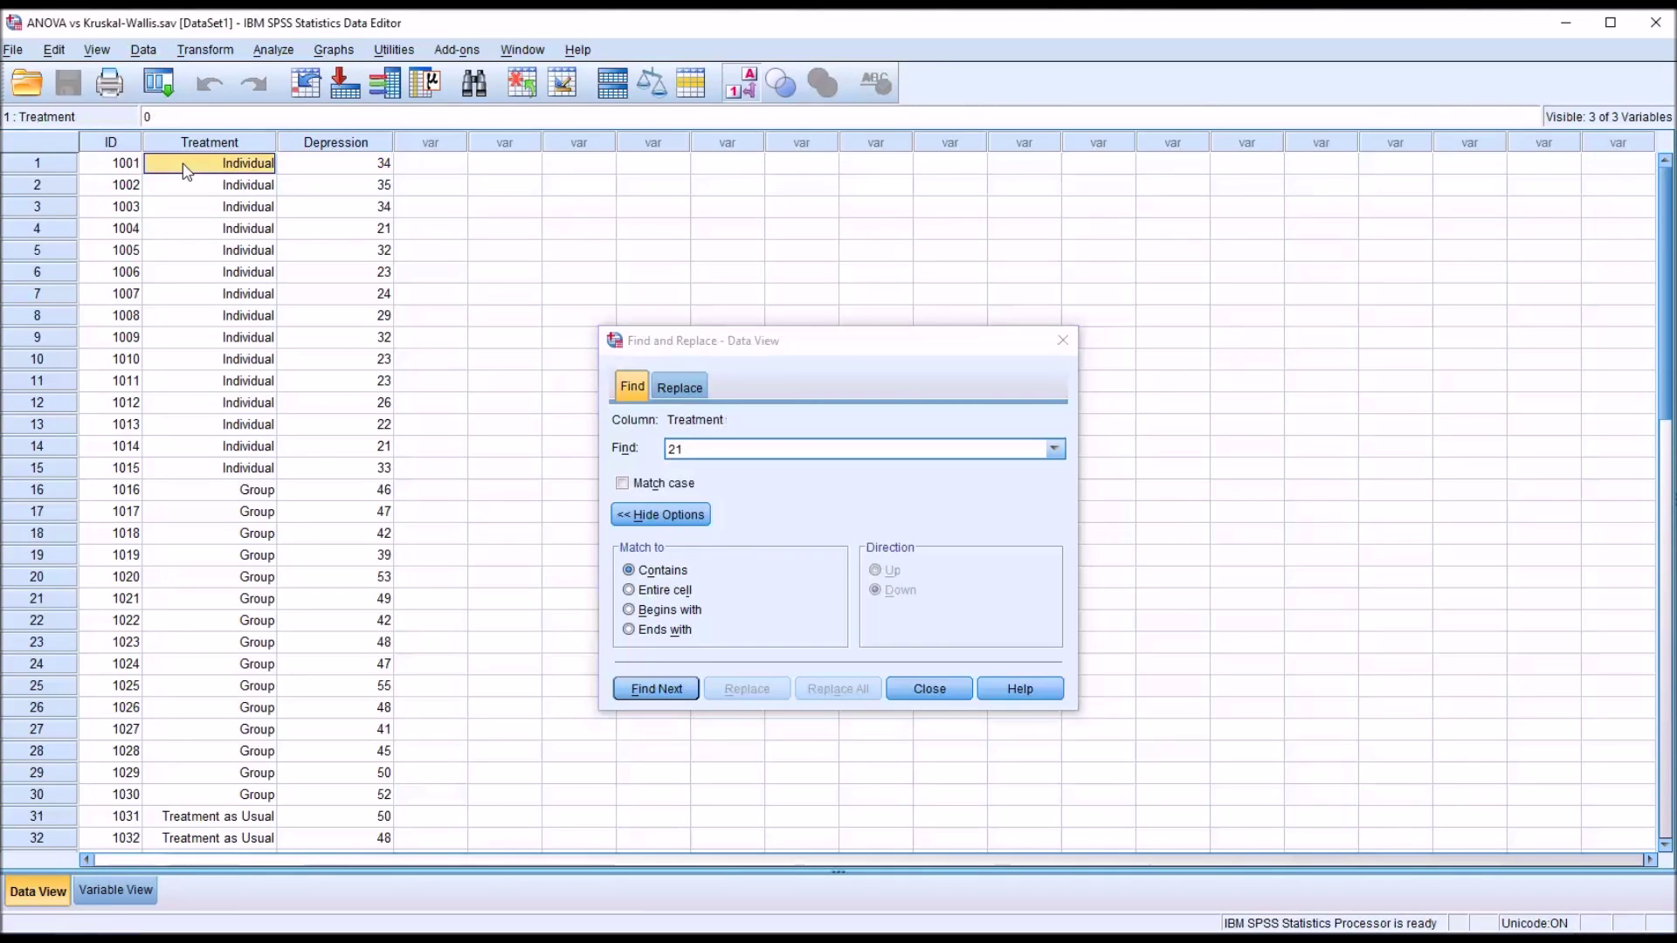
pyautogui.click(661, 448)
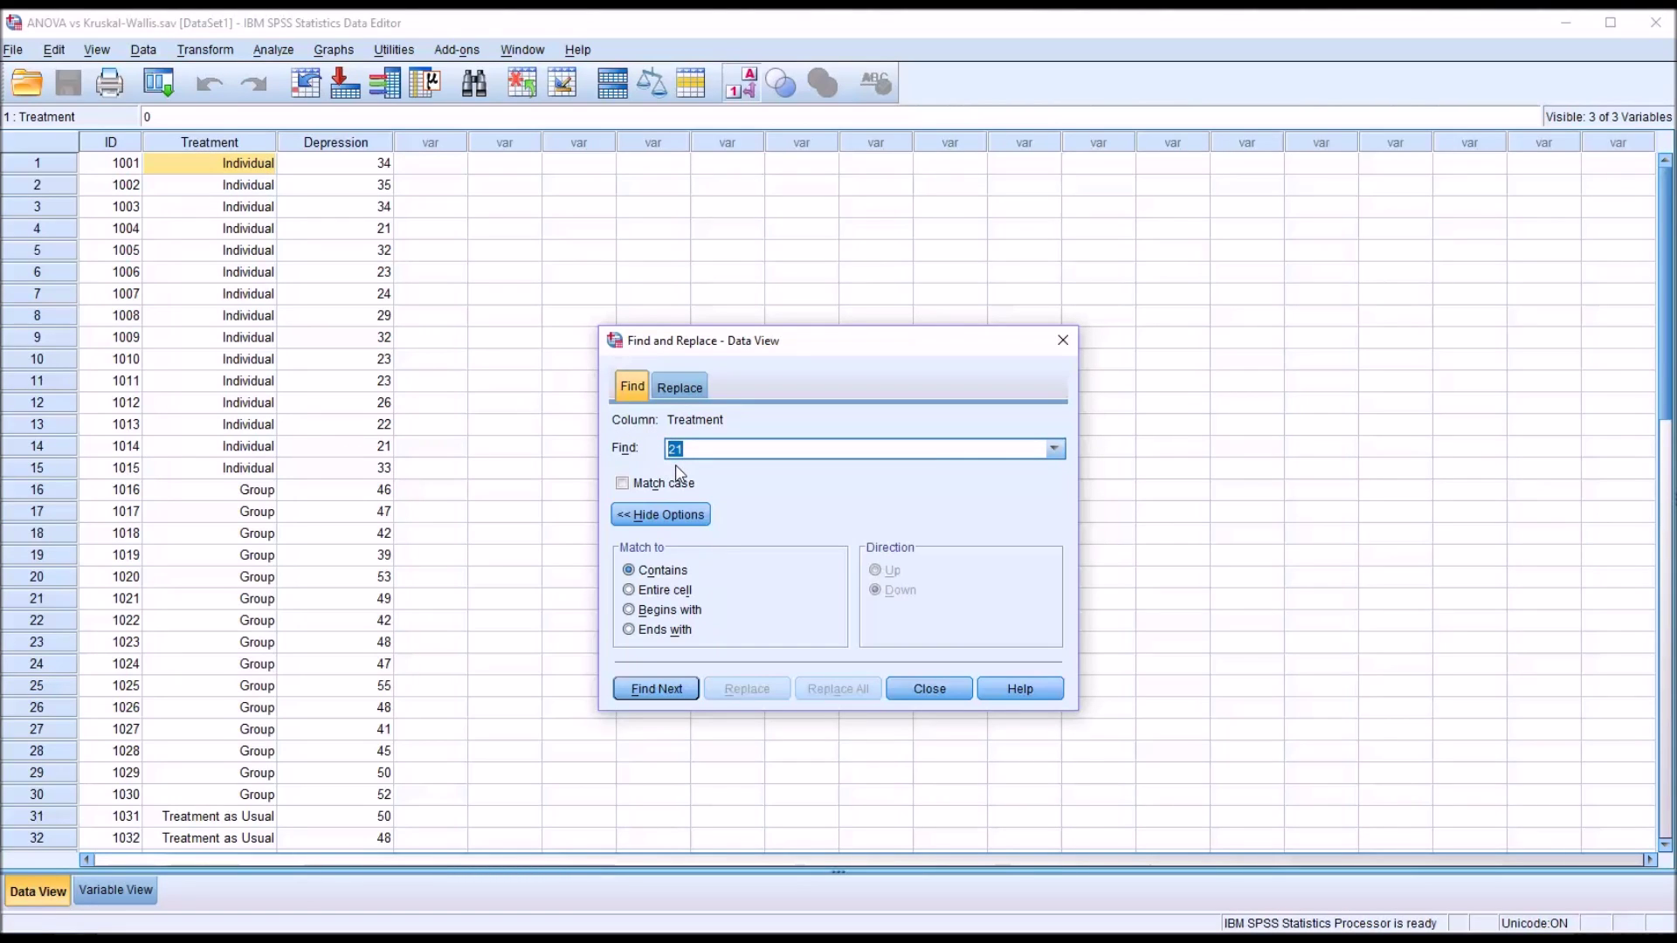
pyautogui.write('group')
# - Retarget the Depression column and enter 21 as the search value
pyautogui.click(326, 165)
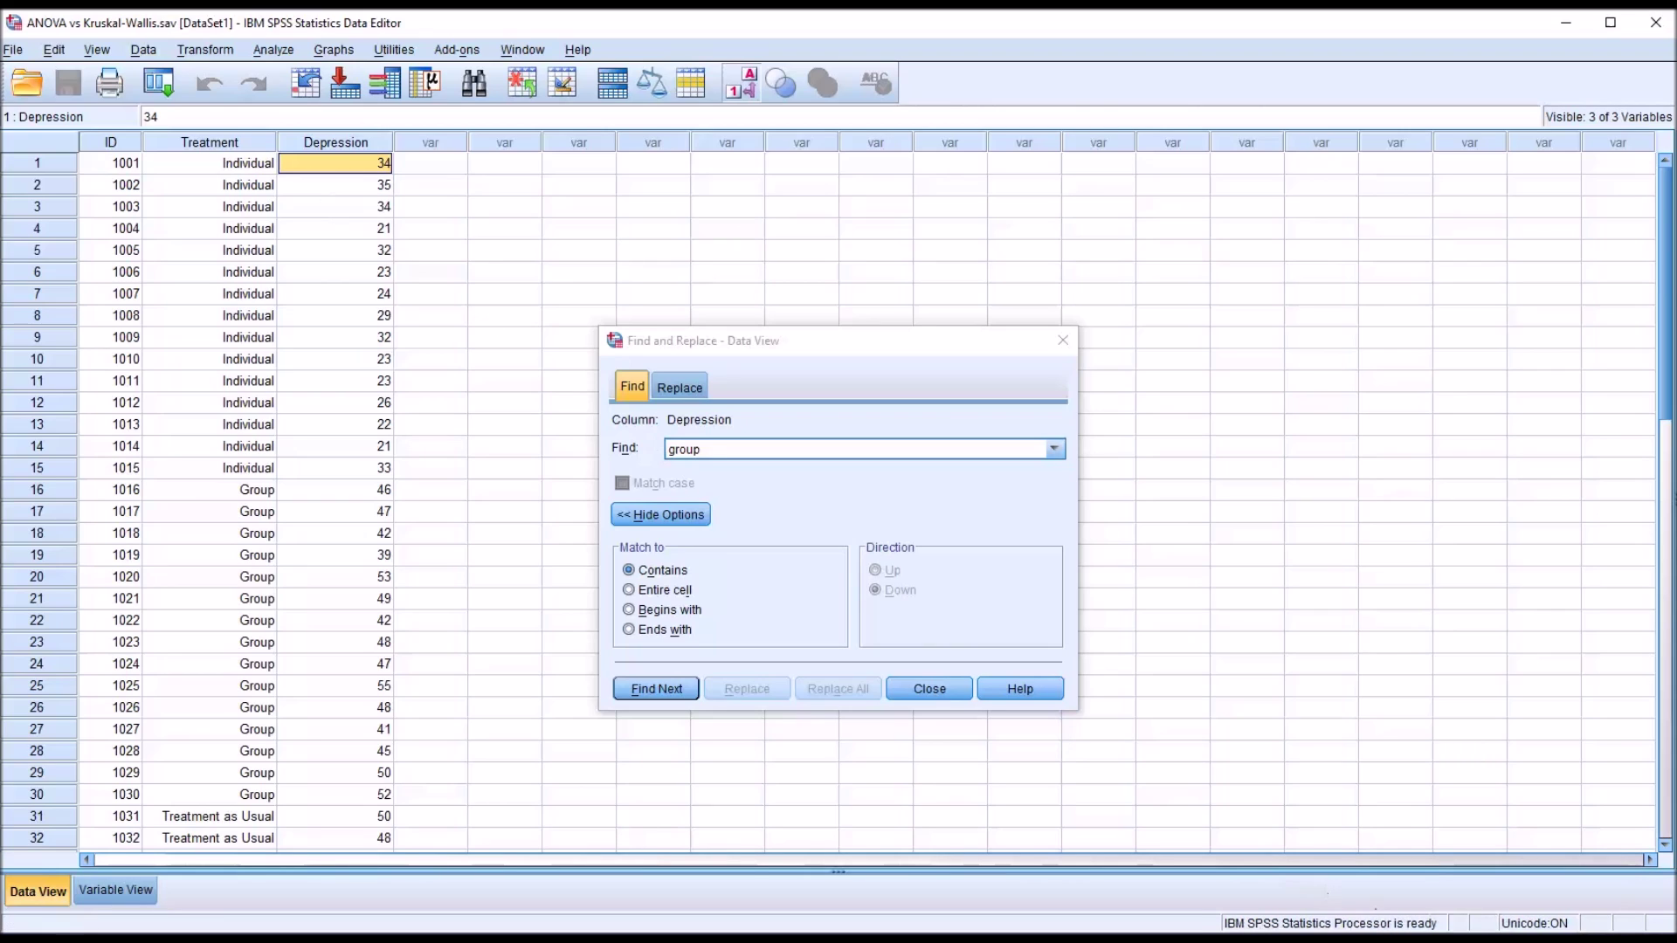
pyautogui.click(707, 471)
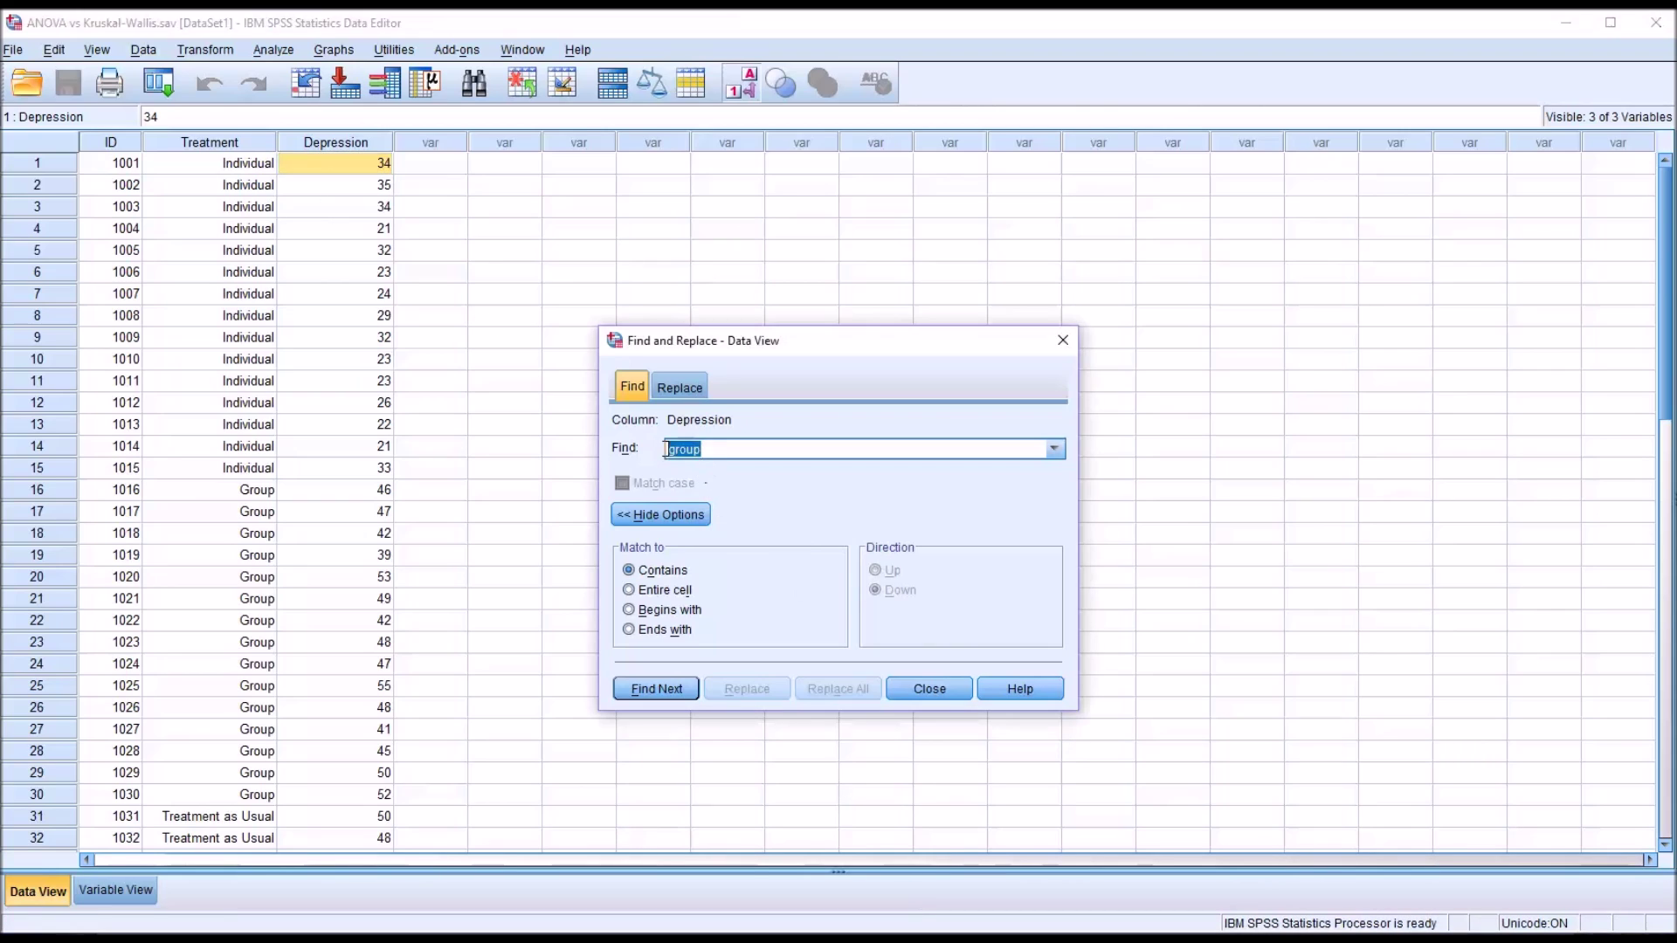
pyautogui.write('21')
# - Find every Depression score of 21 until not found, then check rows 4 and 14
pyautogui.click(654, 689)
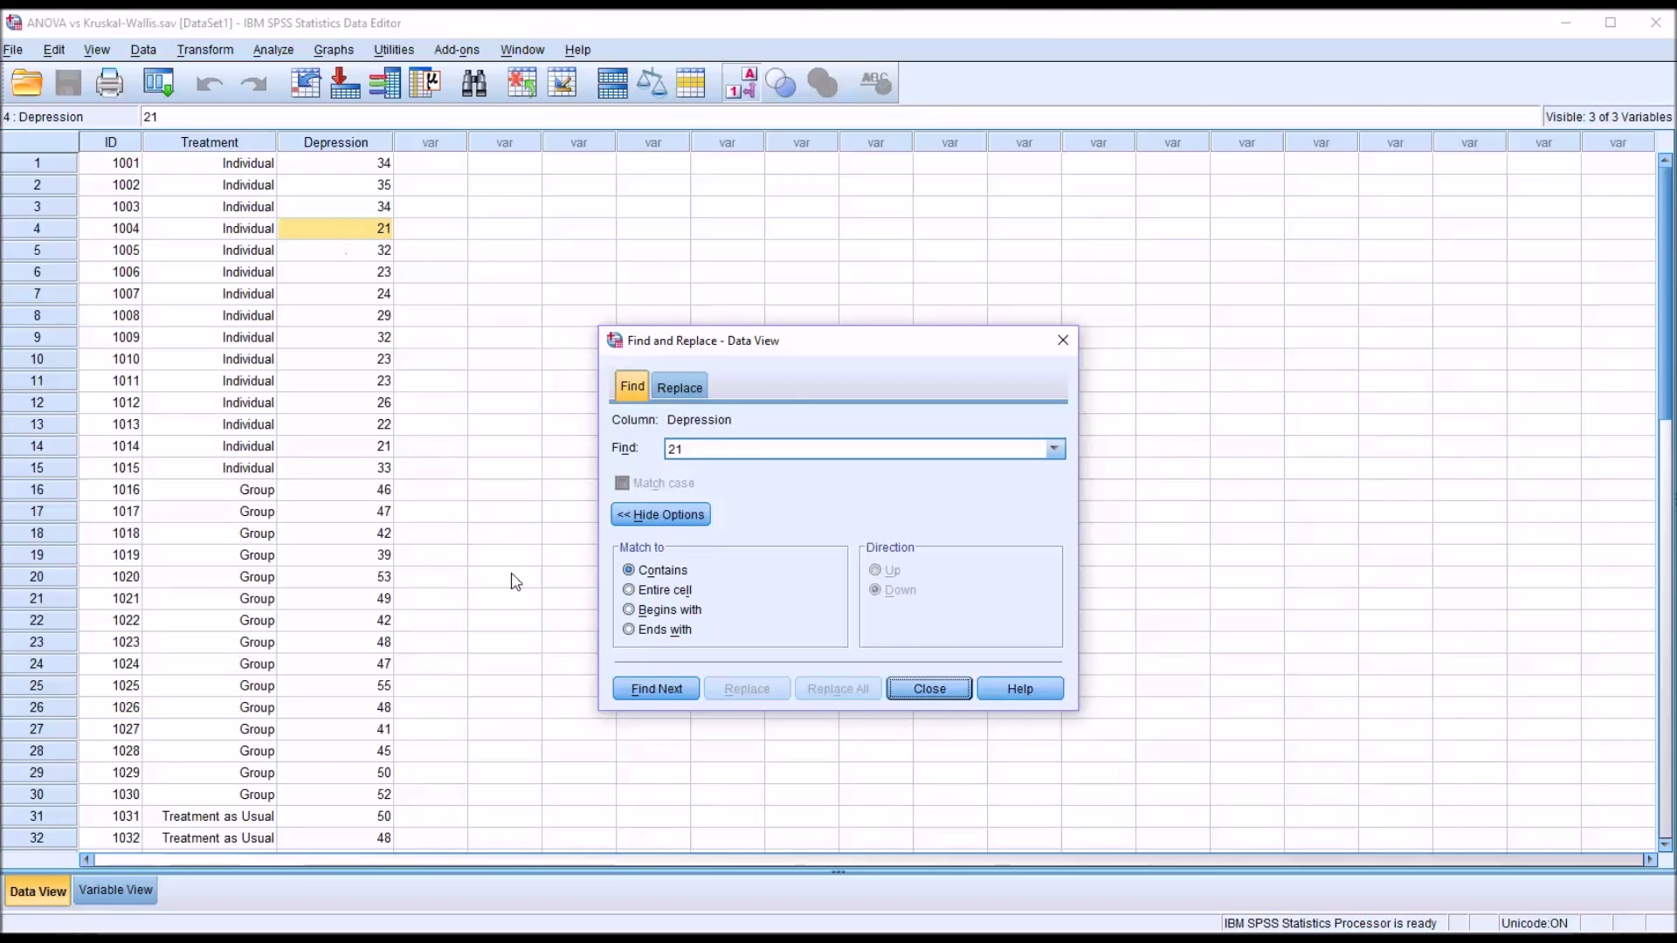
pyautogui.click(656, 689)
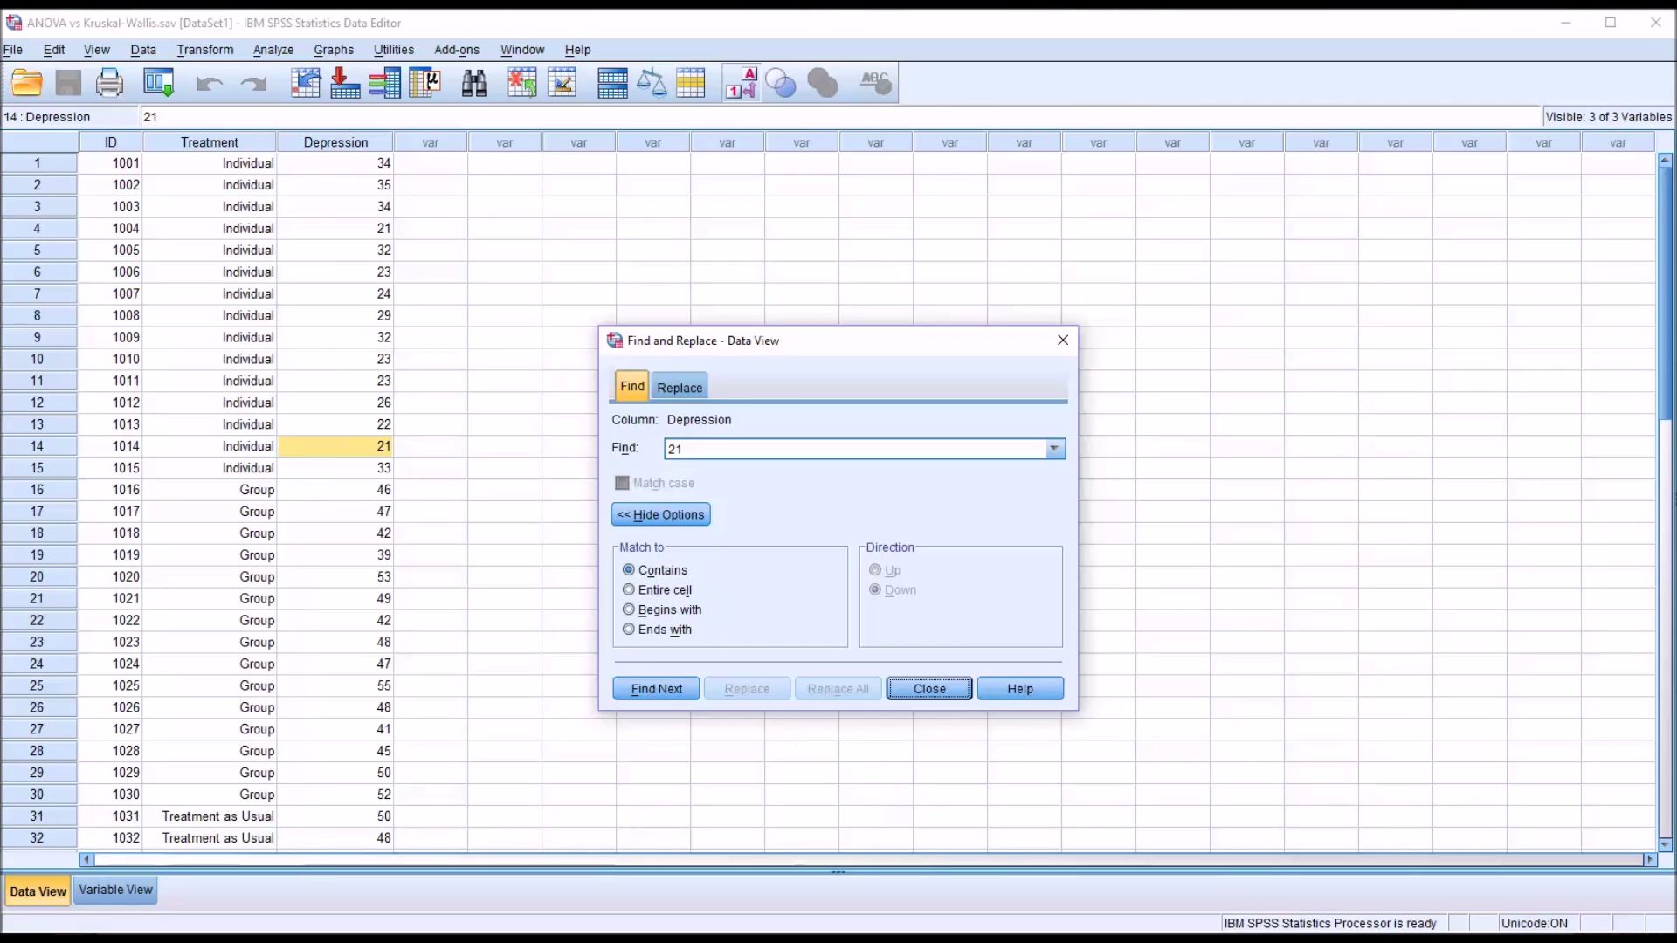
pyautogui.hotkey('alt', 'f')
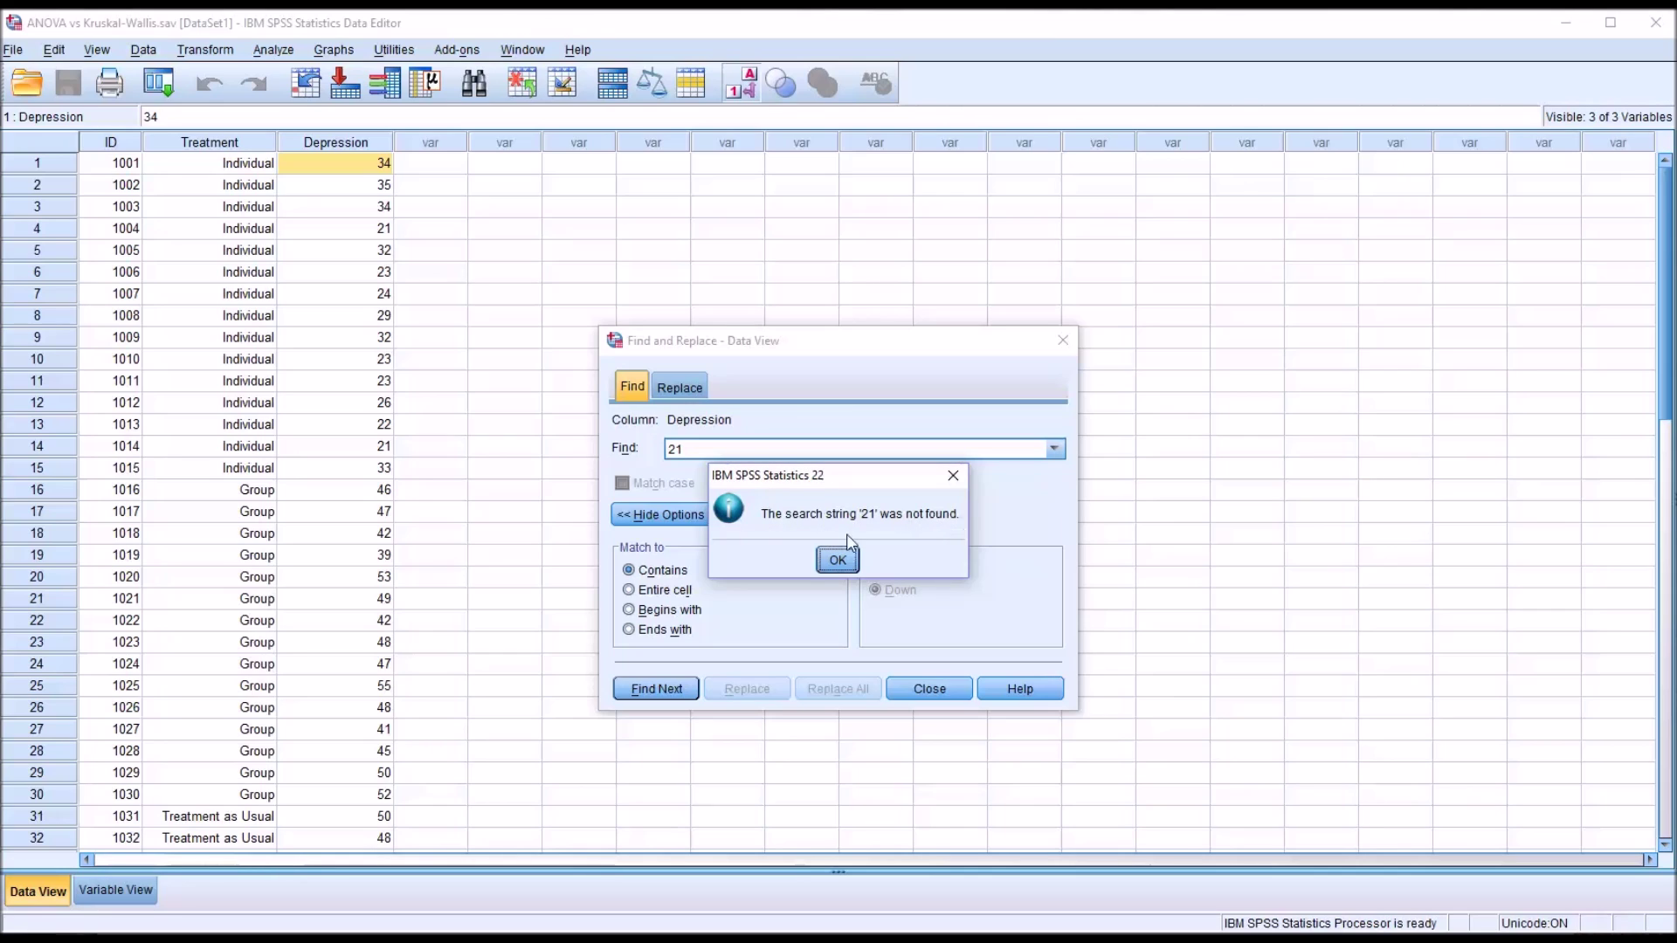
pyautogui.click(836, 560)
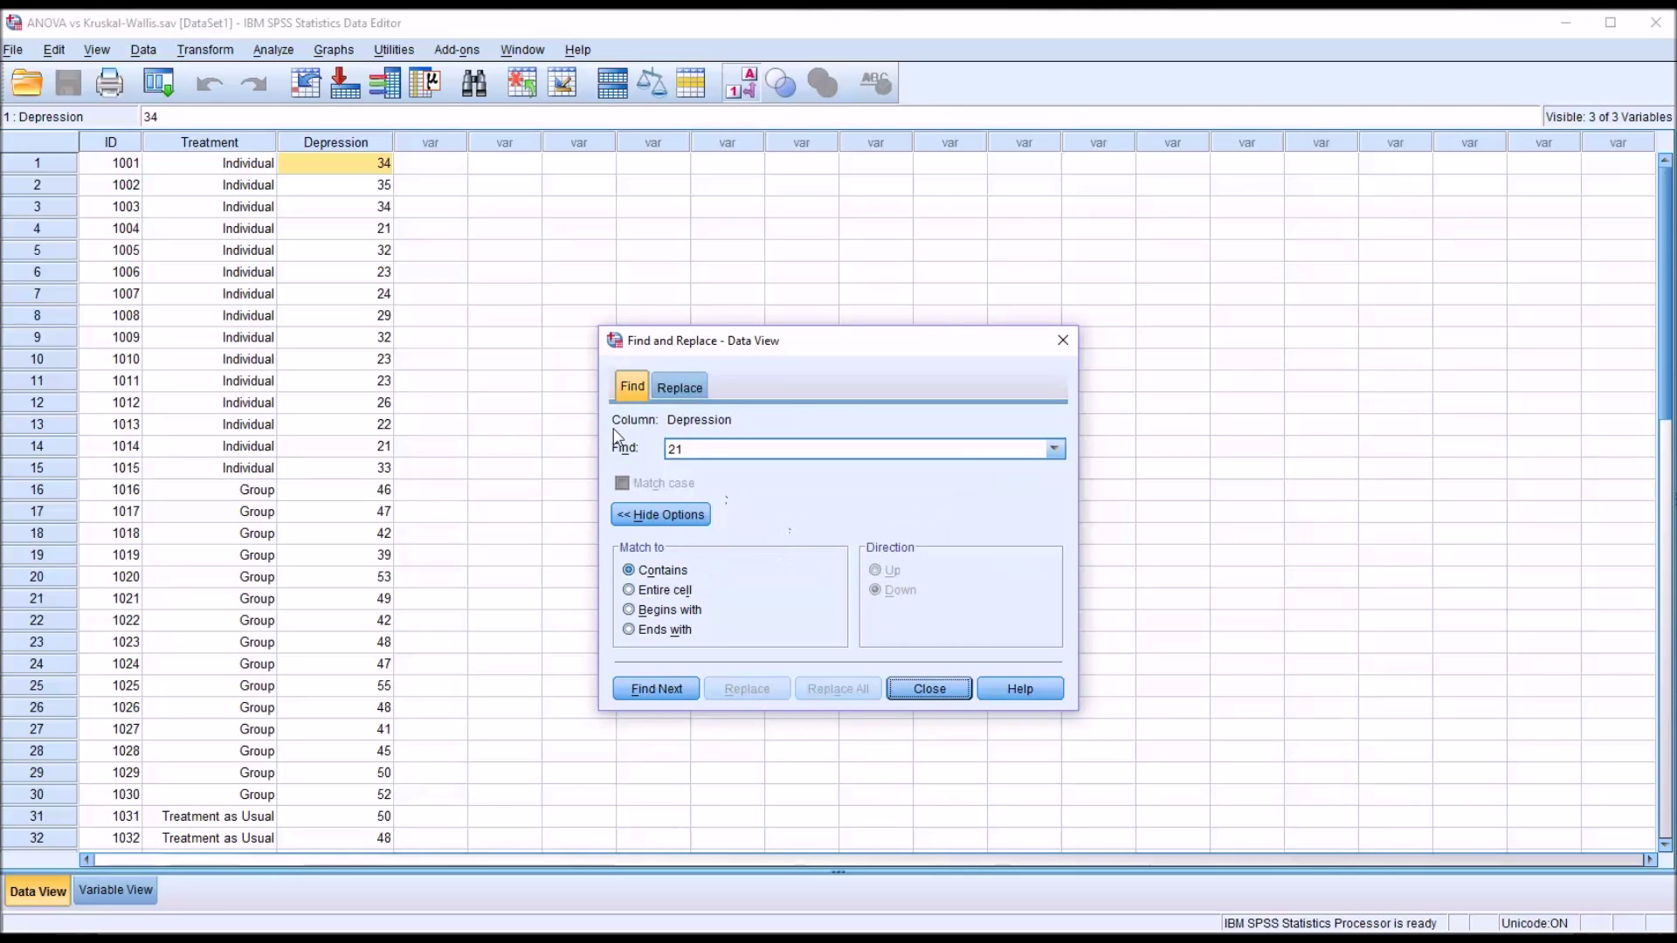
pyautogui.click(345, 232)
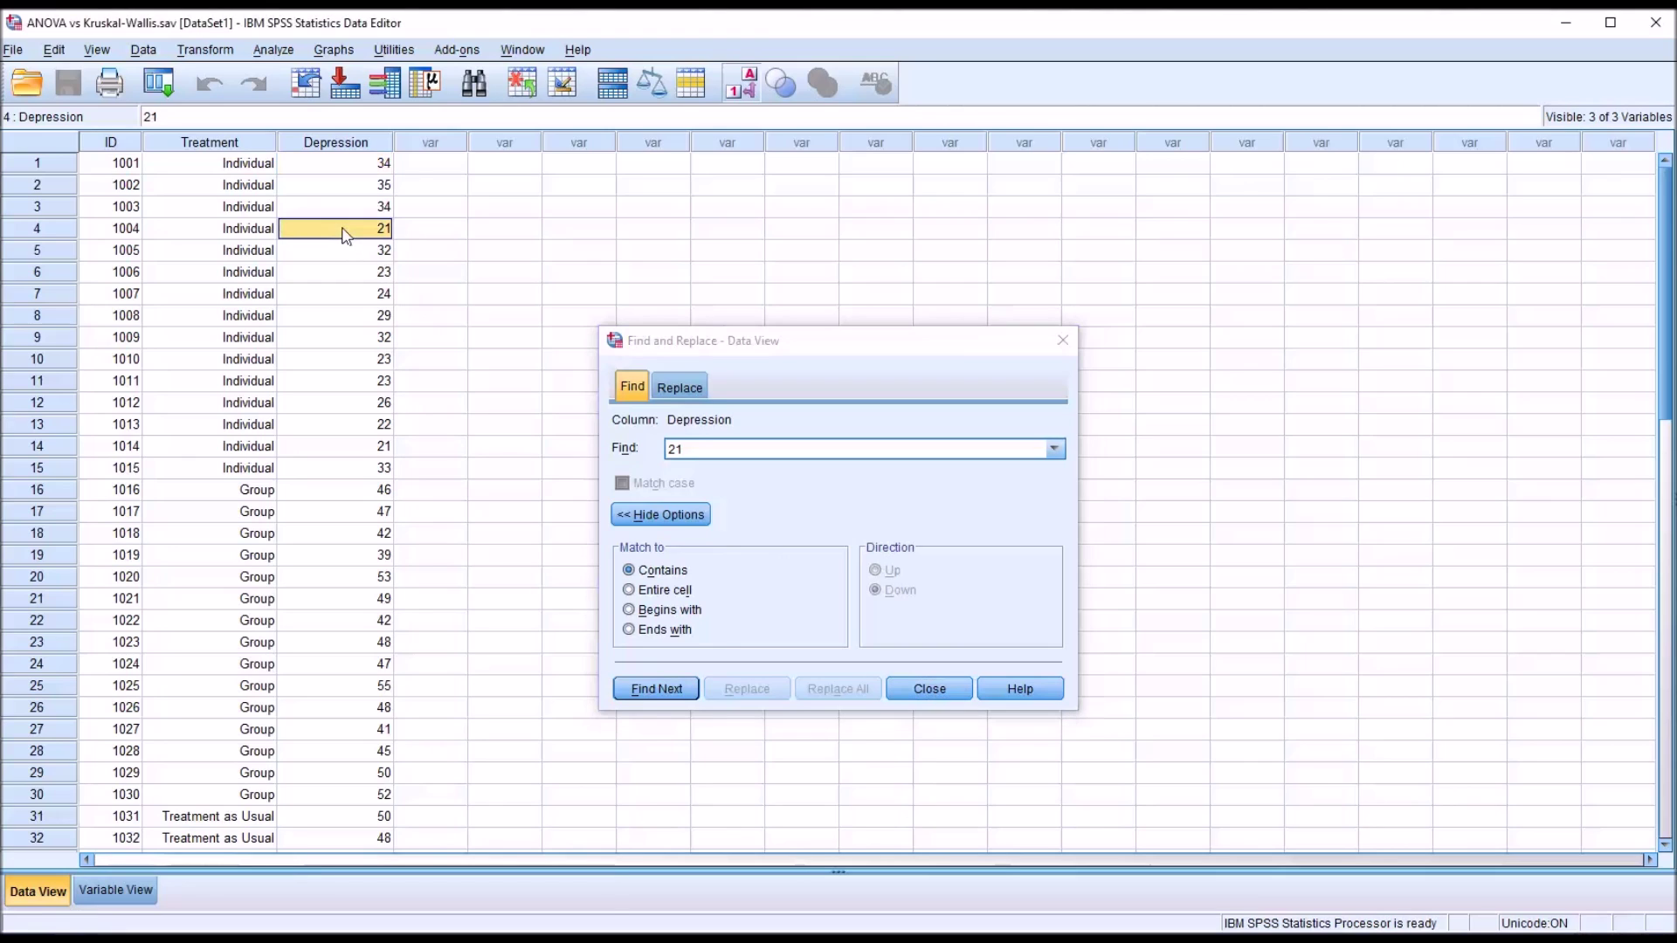
pyautogui.click(330, 450)
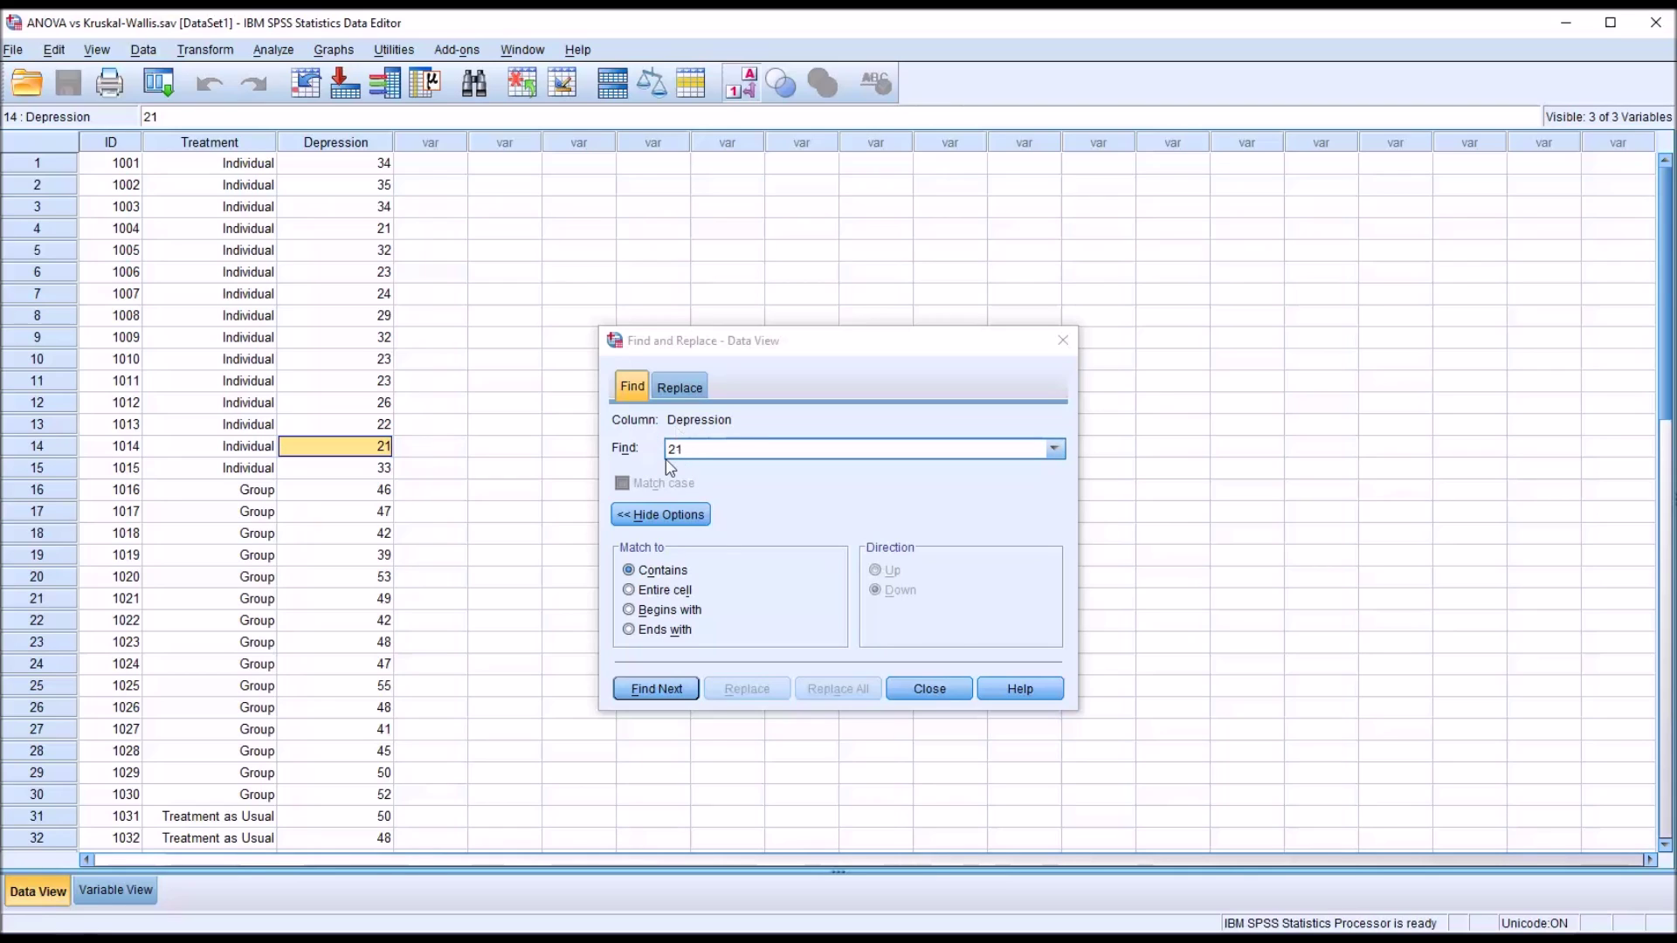
# - Look at the Find and Replace with fields, then return to Find-only mode
pyautogui.click(678, 388)
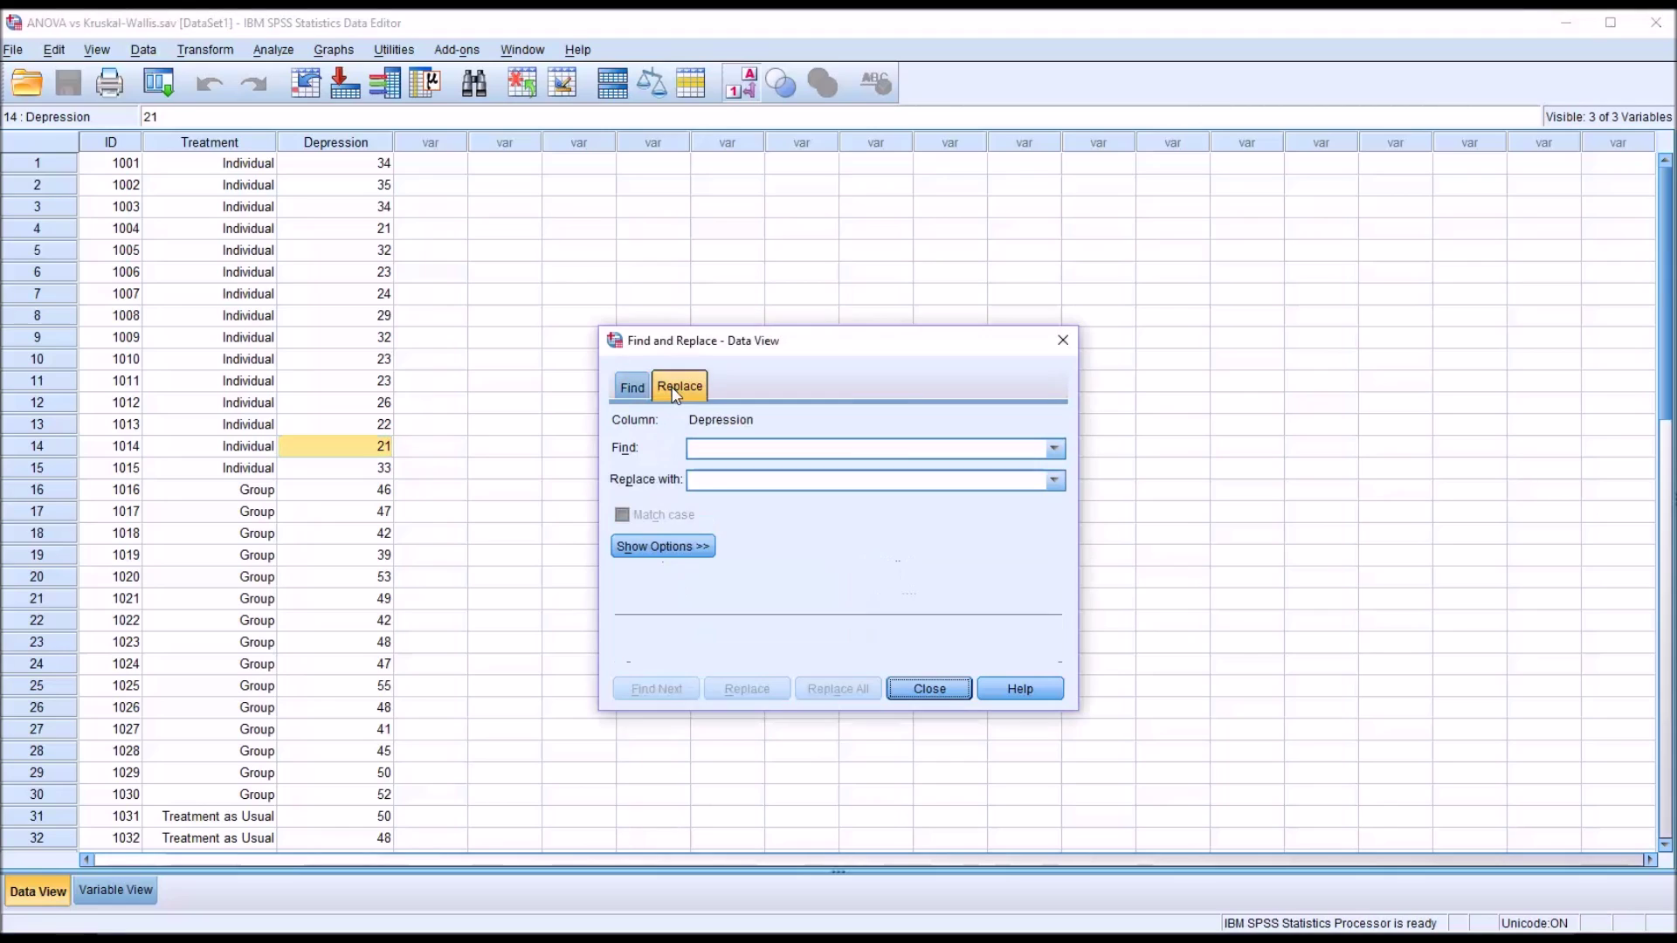
pyautogui.click(697, 450)
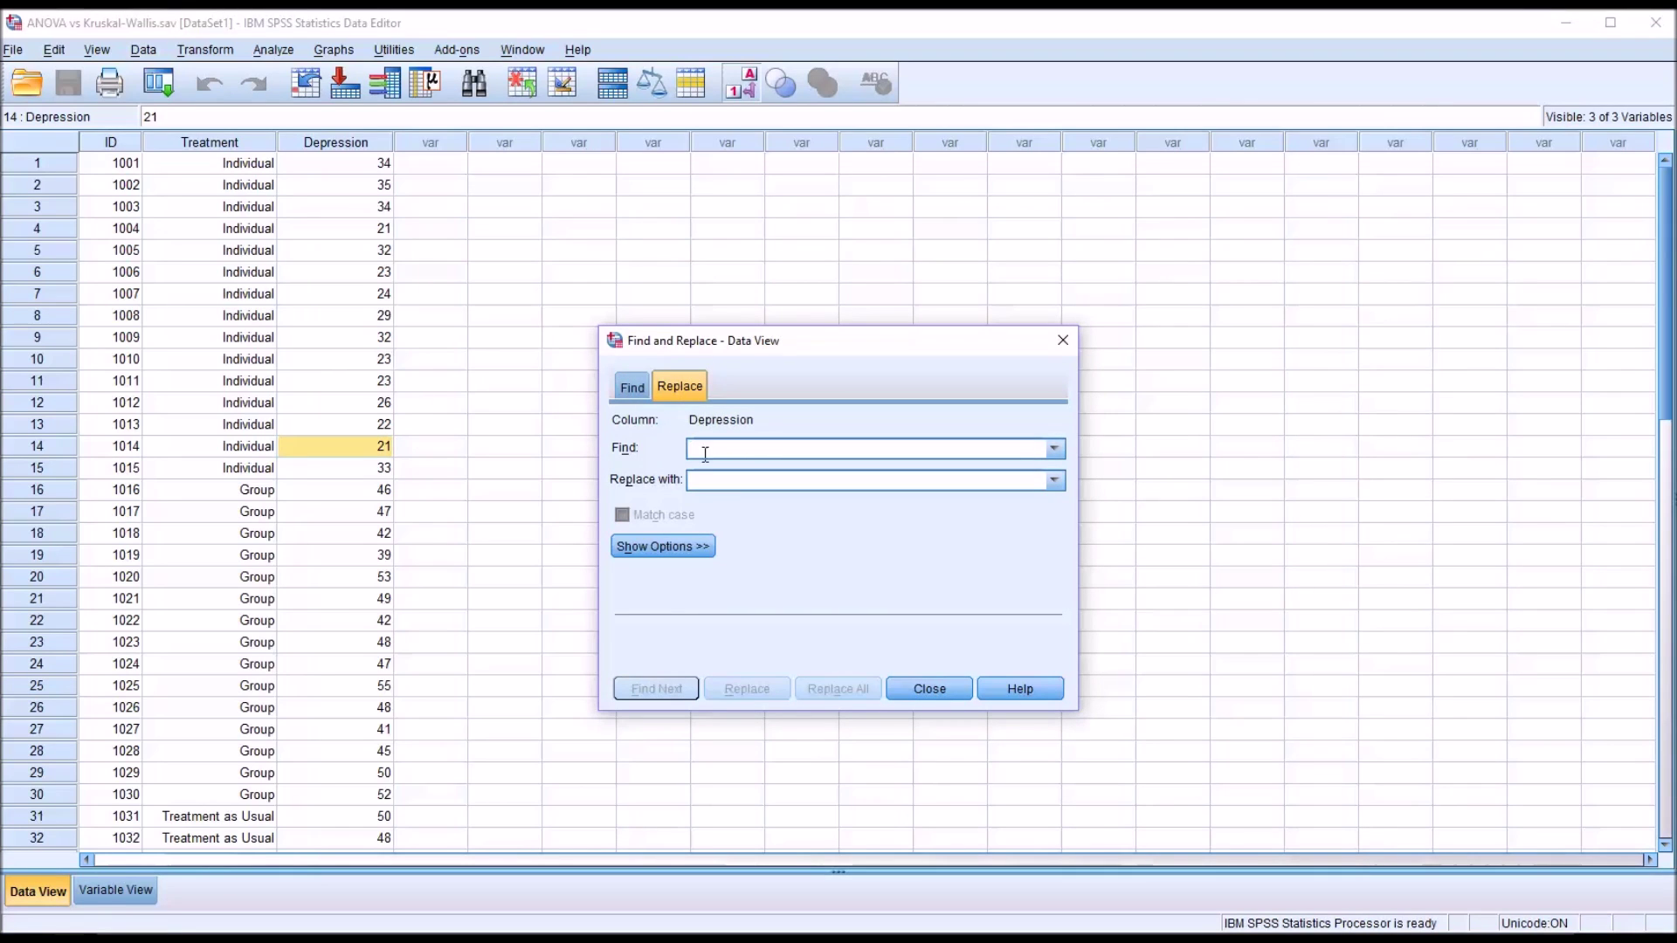
pyautogui.click(705, 482)
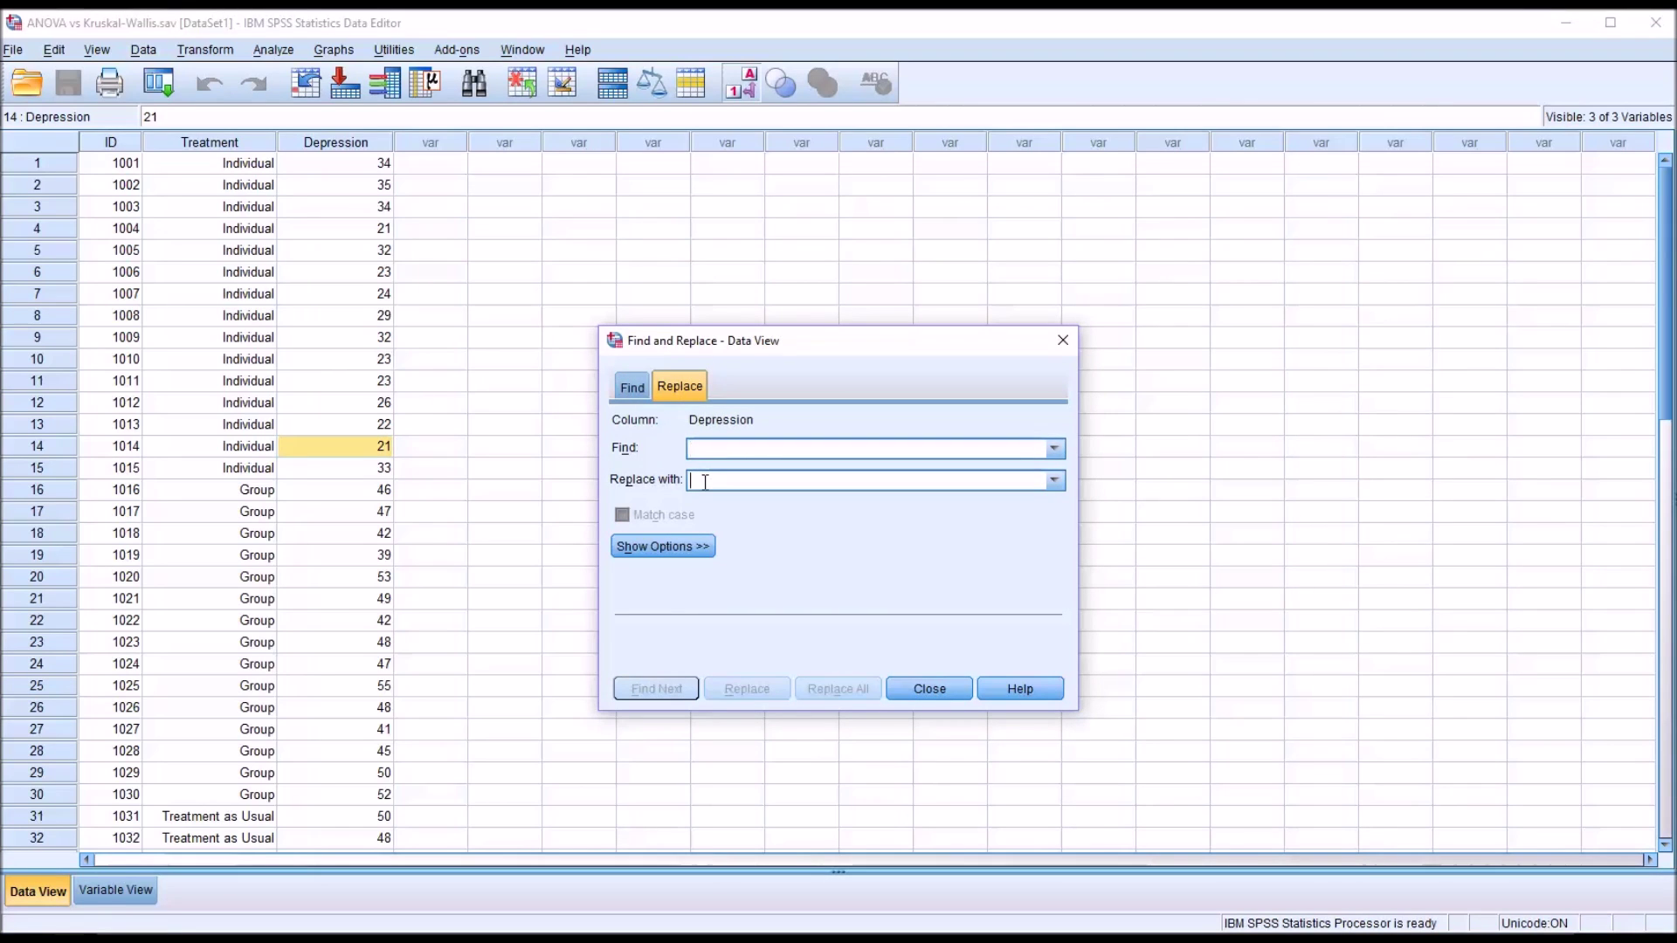
pyautogui.click(630, 390)
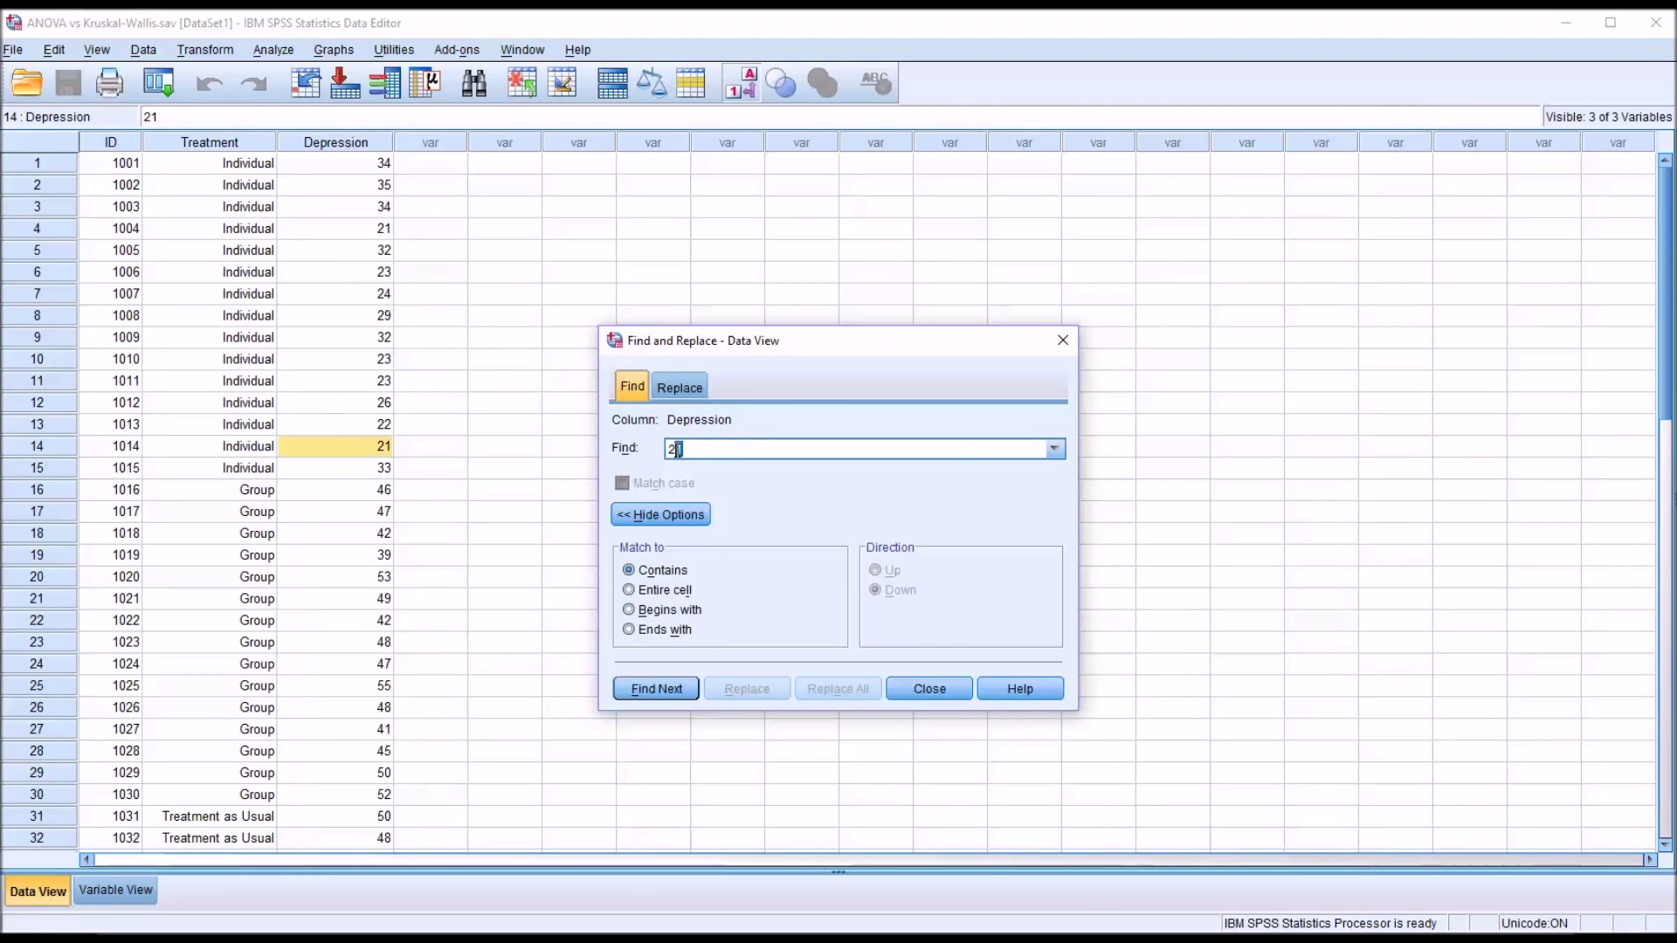
# - Match Begins with and find successive Depression scores starting with 2, up to 29 in row 8
pyautogui.click(663, 610)
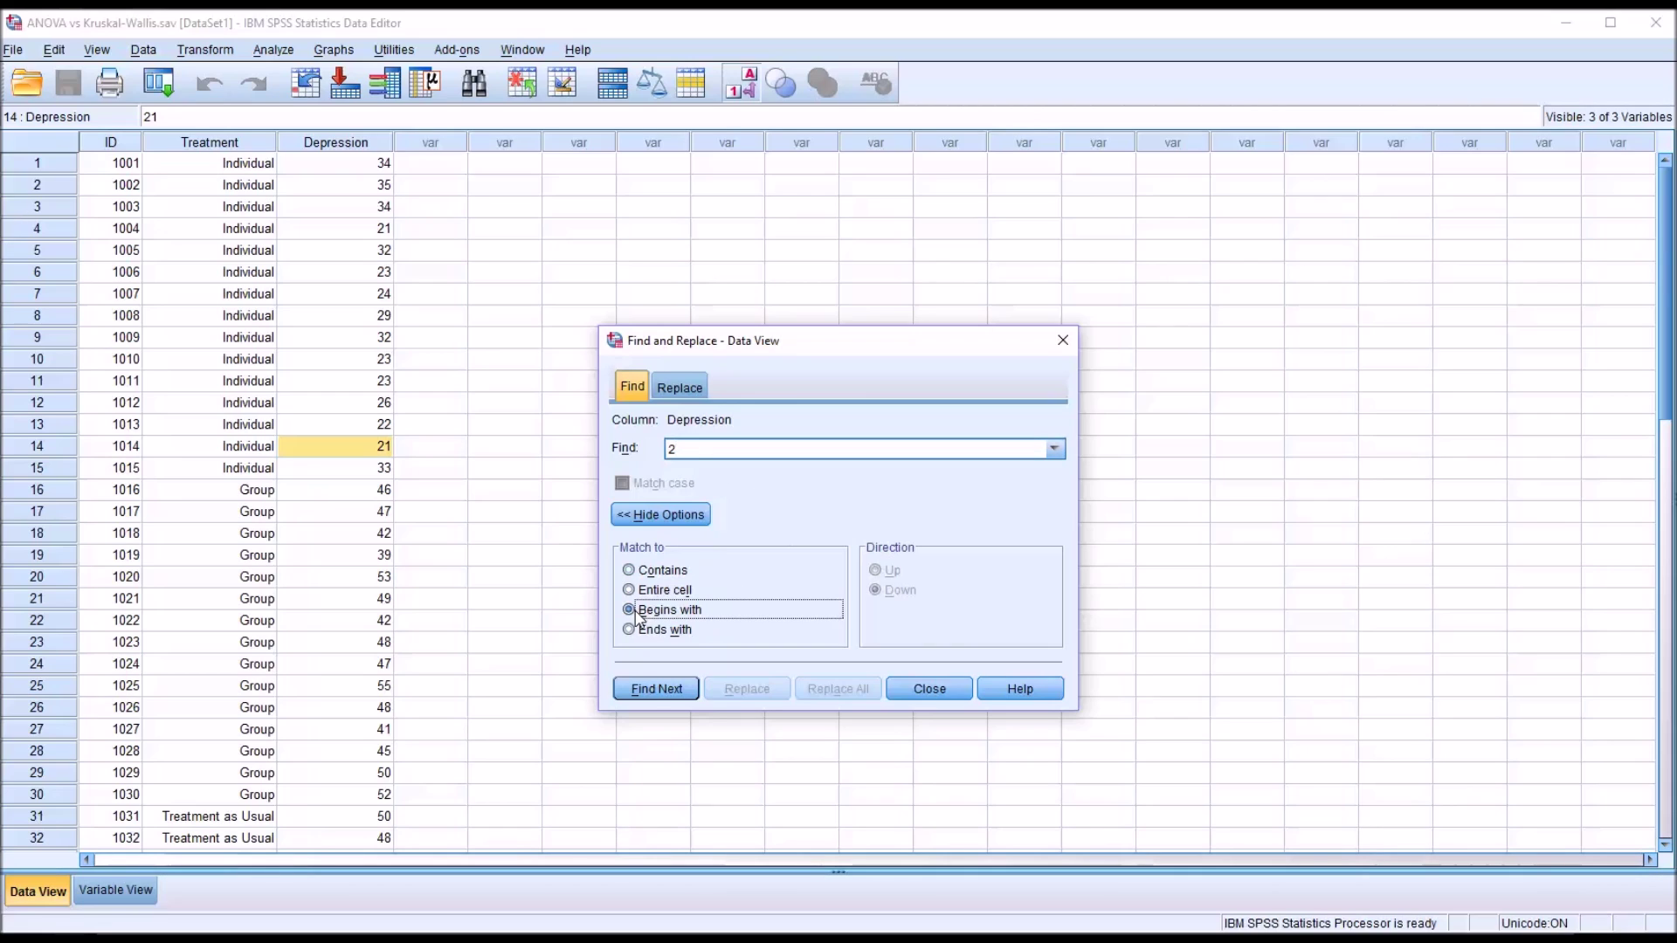
pyautogui.click(657, 689)
pyautogui.click(656, 690)
pyautogui.click(657, 690)
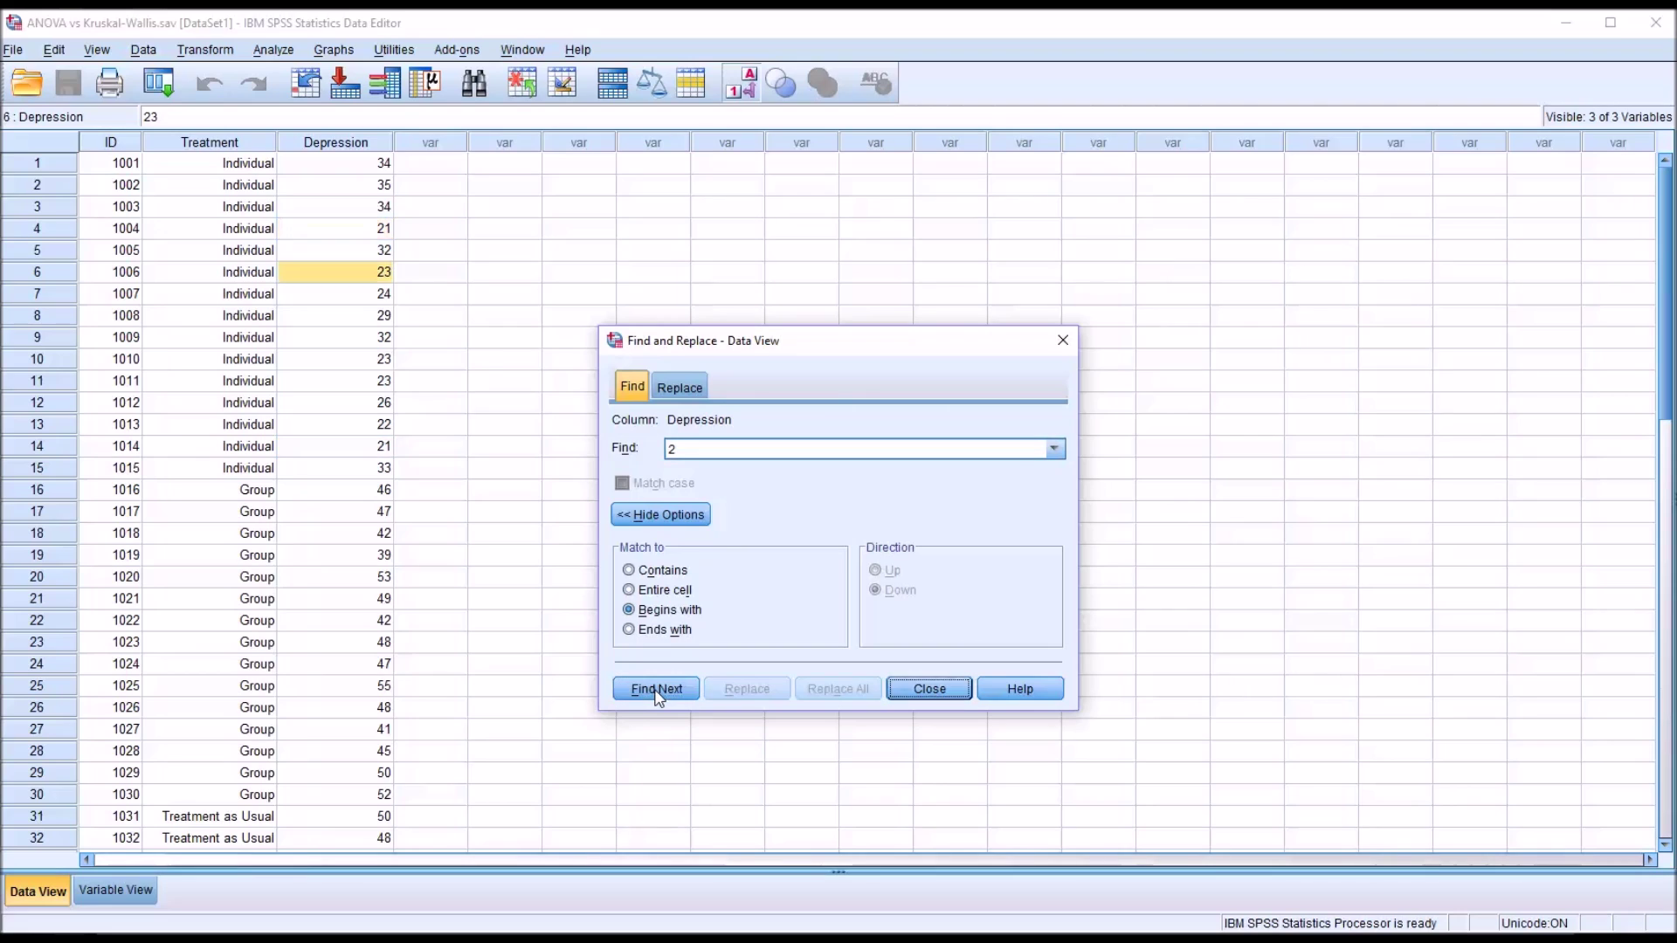
pyautogui.click(656, 690)
pyautogui.click(657, 690)
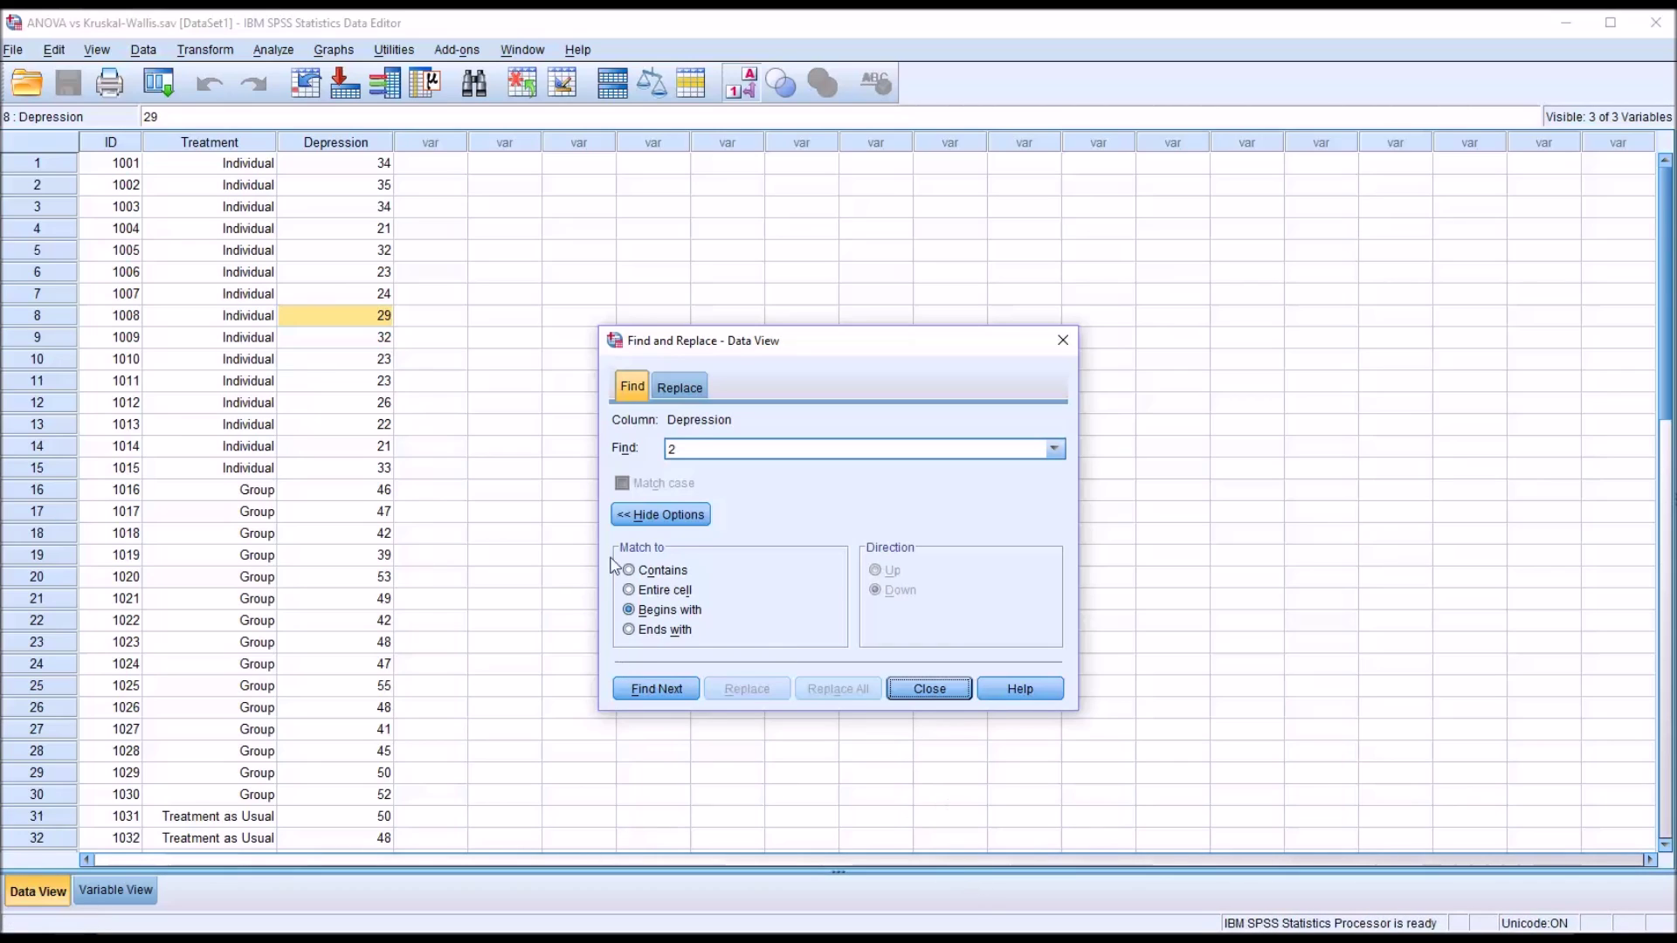
# - In Replace mode, set Find 2 with Begins with matching and Replace with 30
pyautogui.click(682, 392)
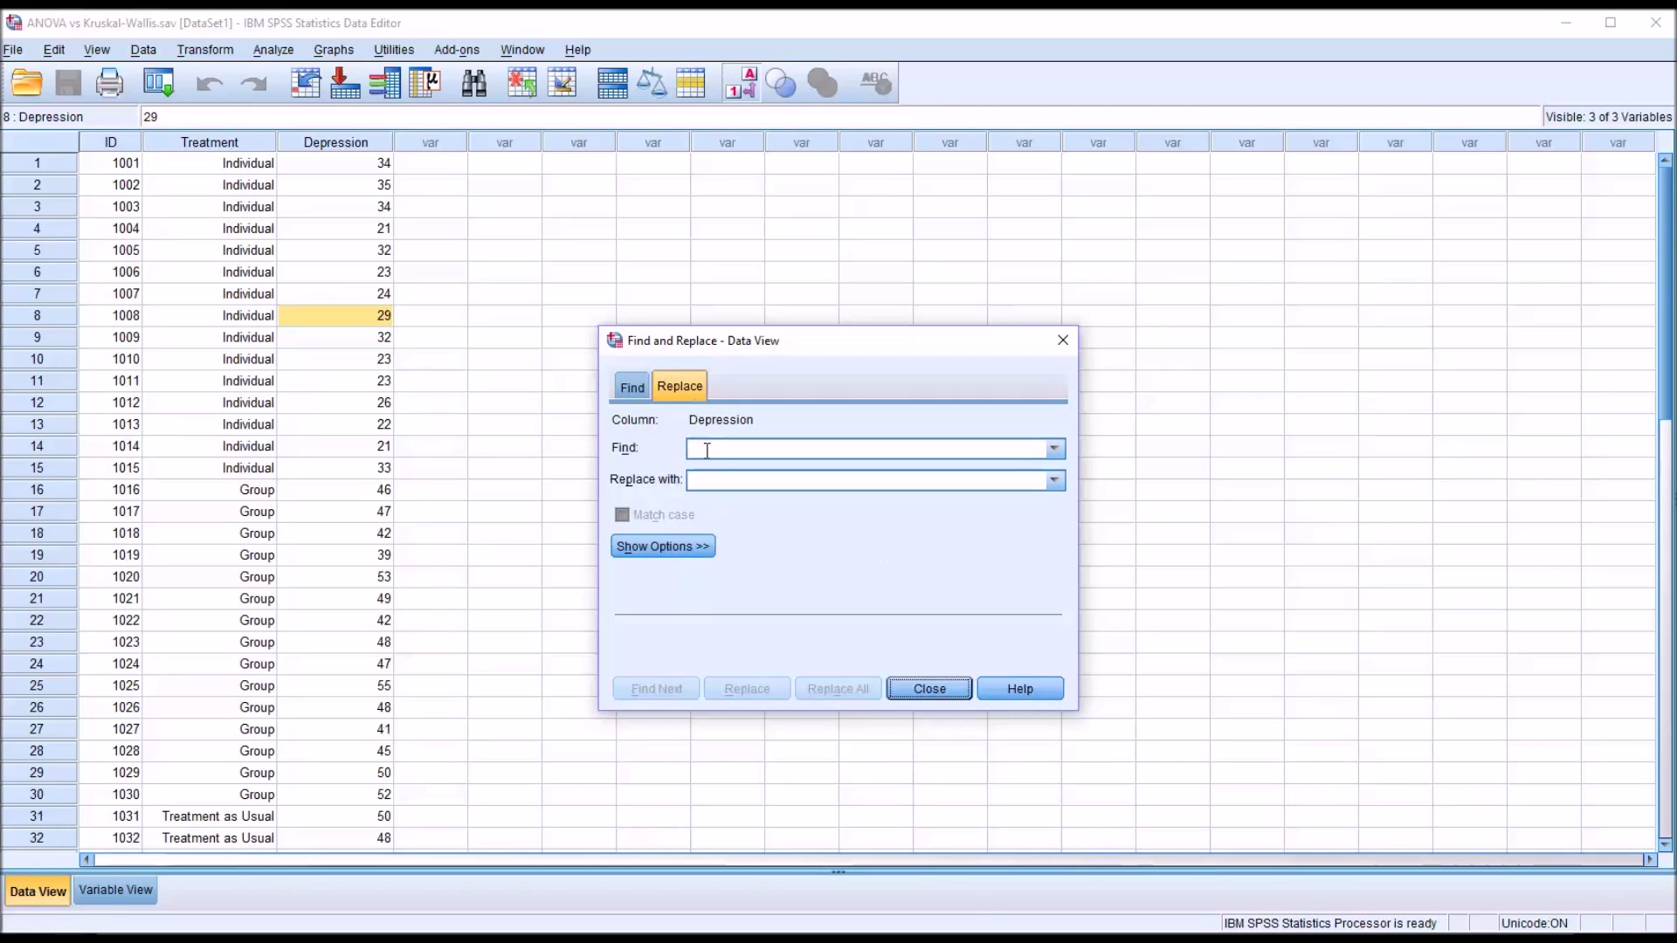
pyautogui.click(661, 546)
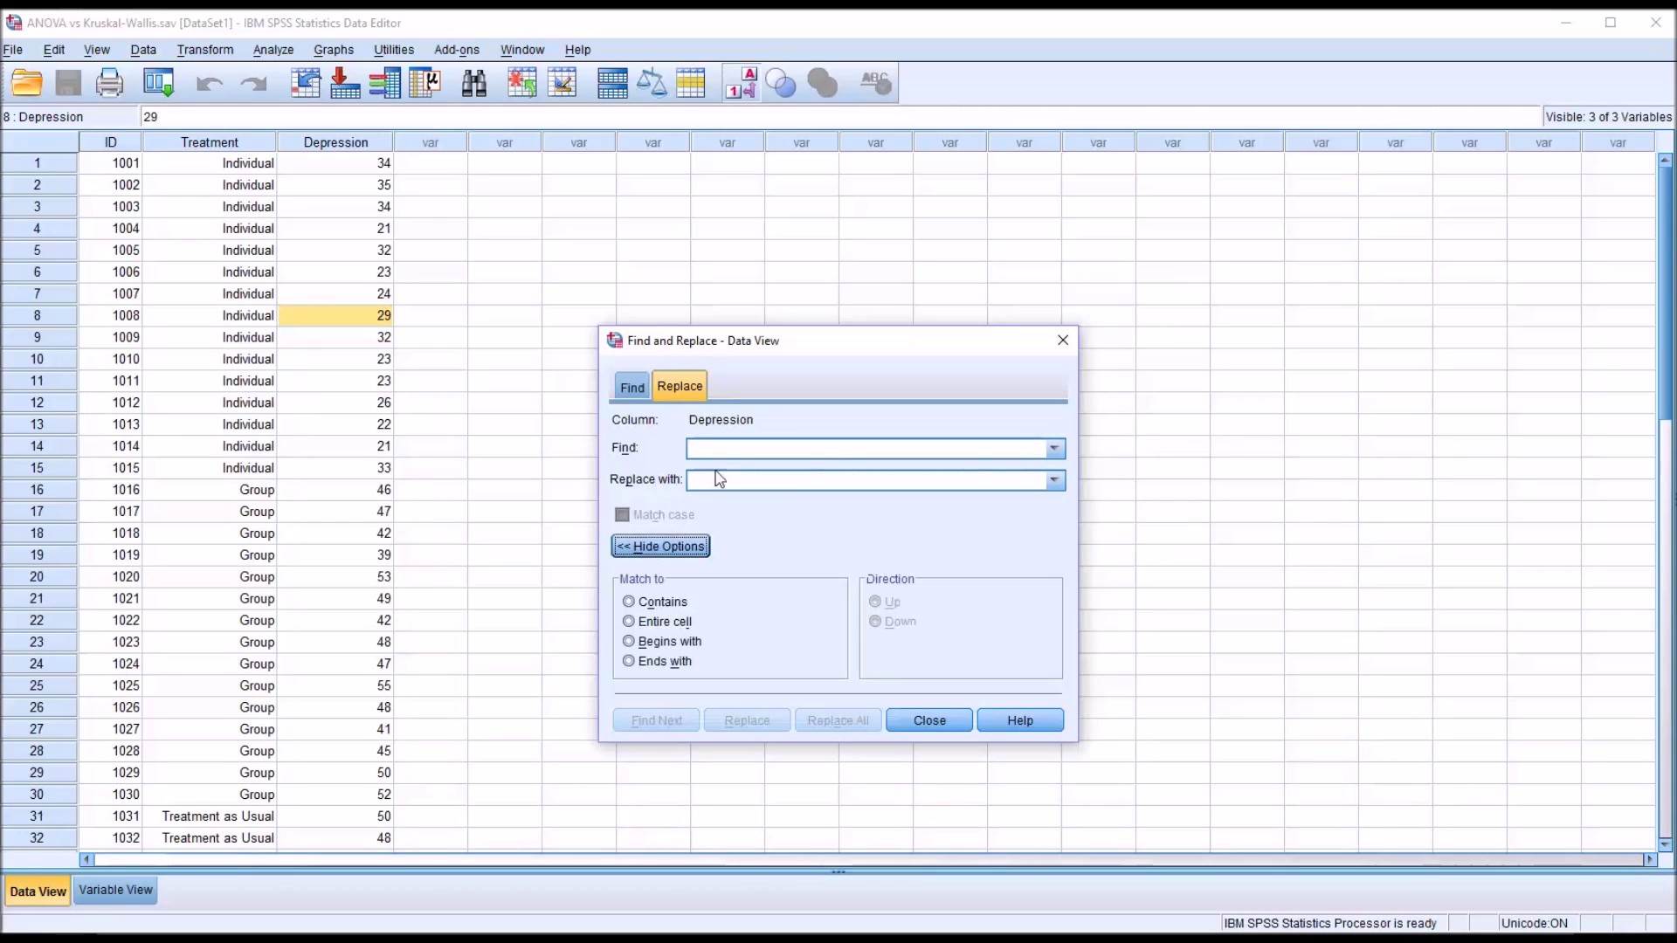
pyautogui.write('2')
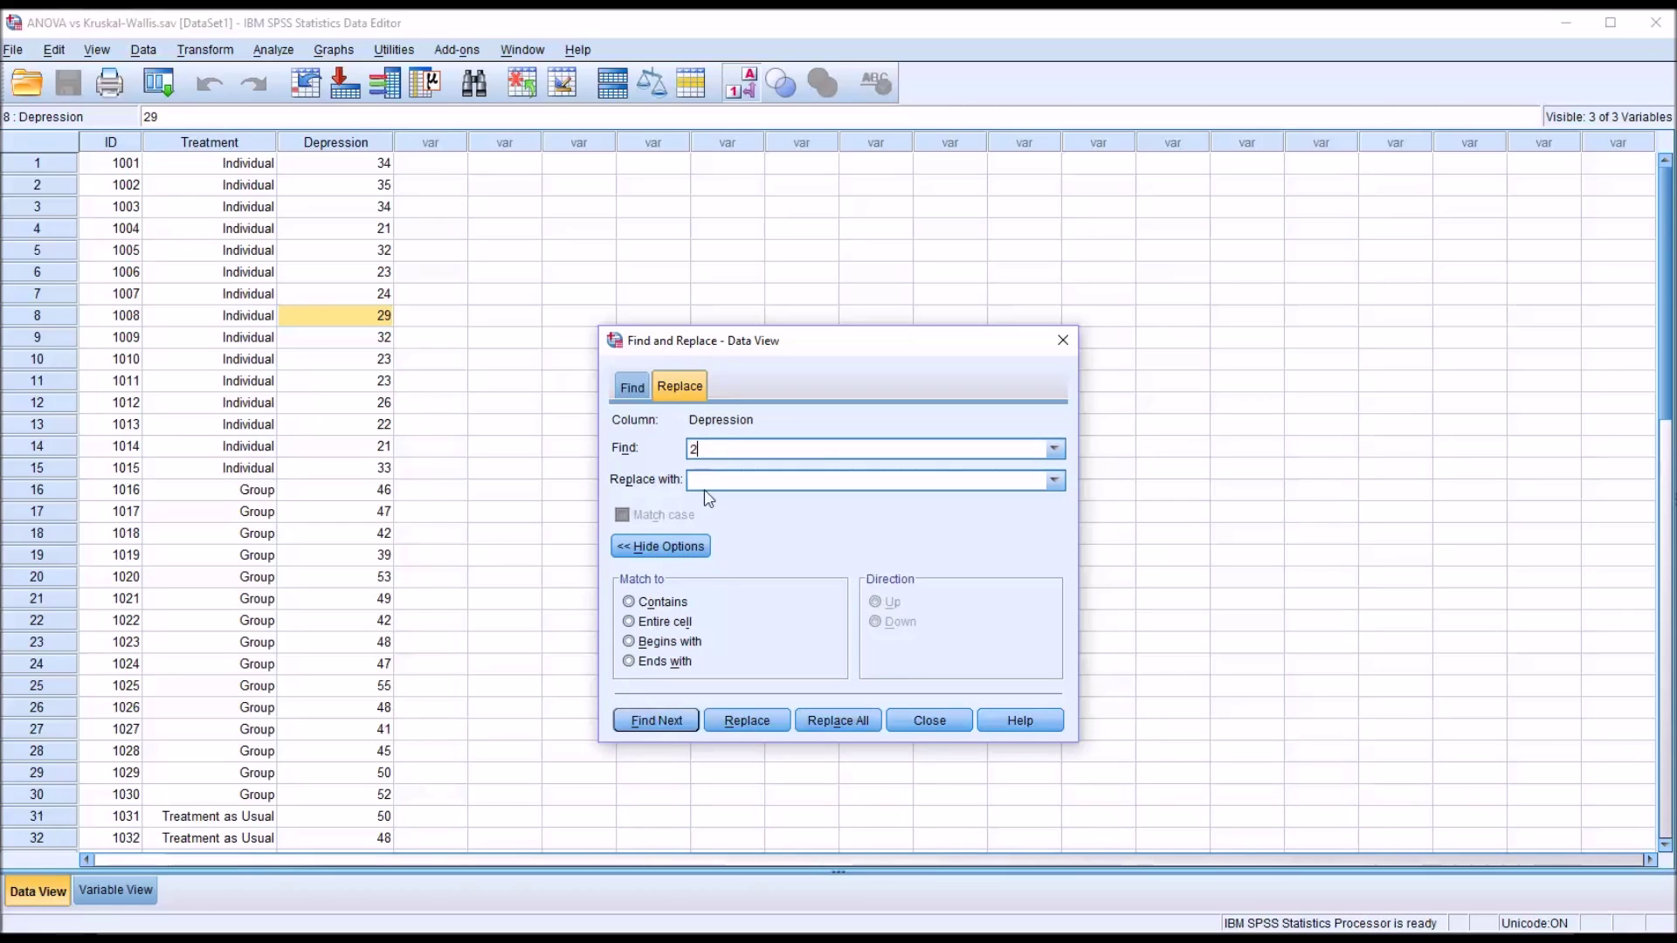
pyautogui.click(629, 643)
pyautogui.click(699, 481)
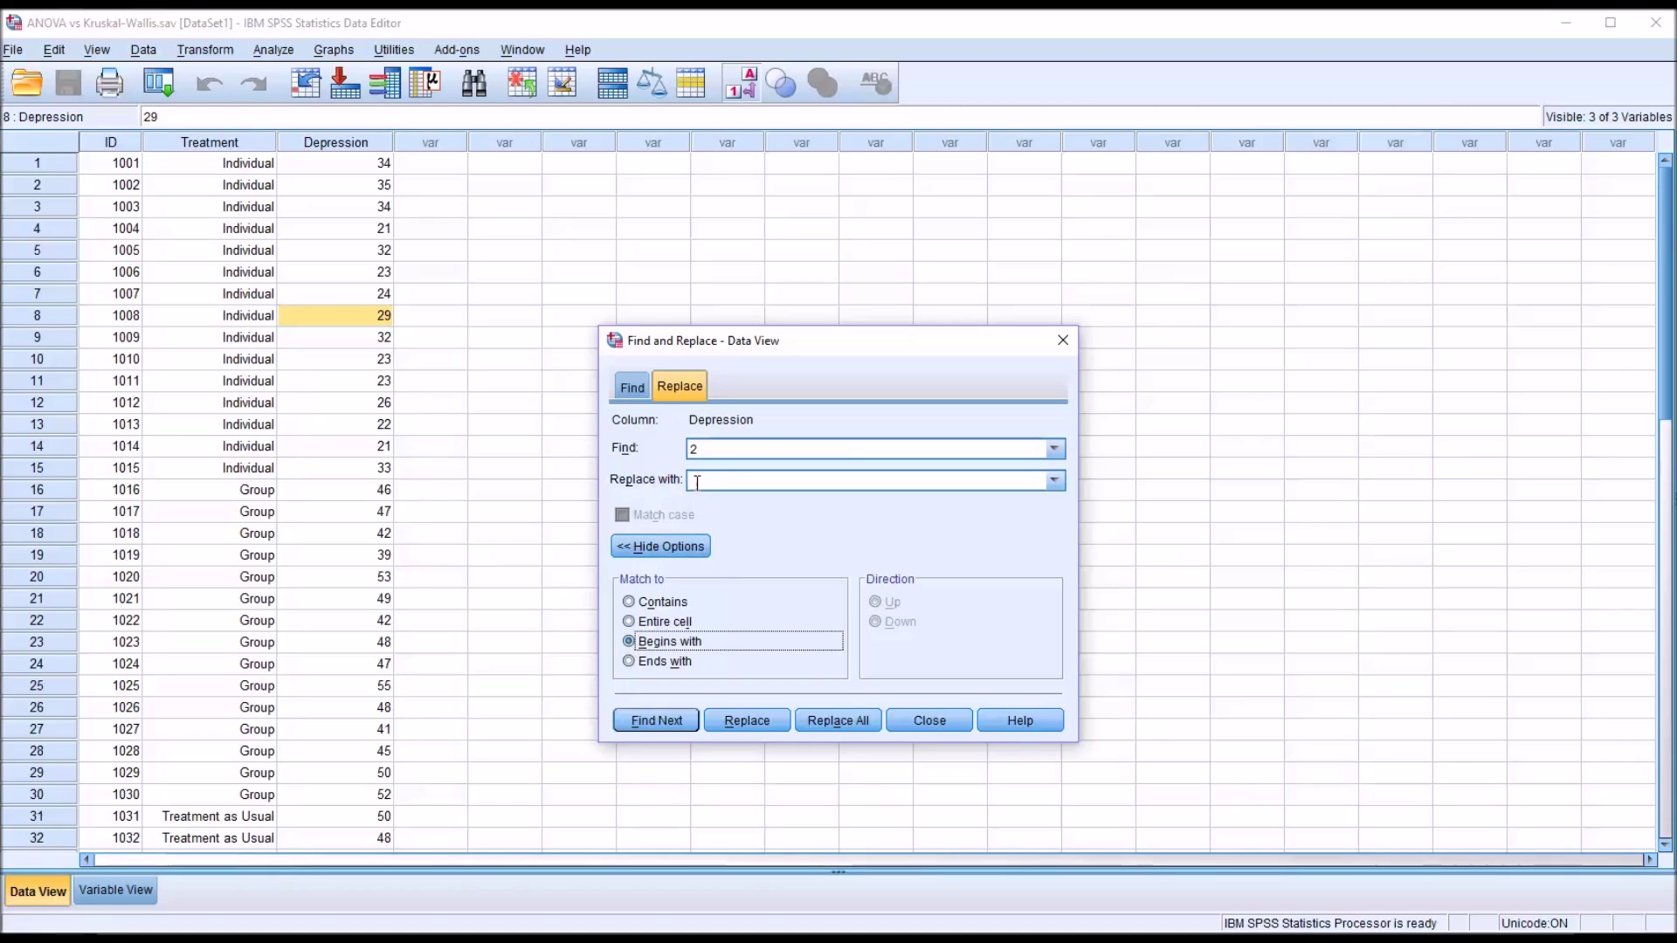
pyautogui.write('30')
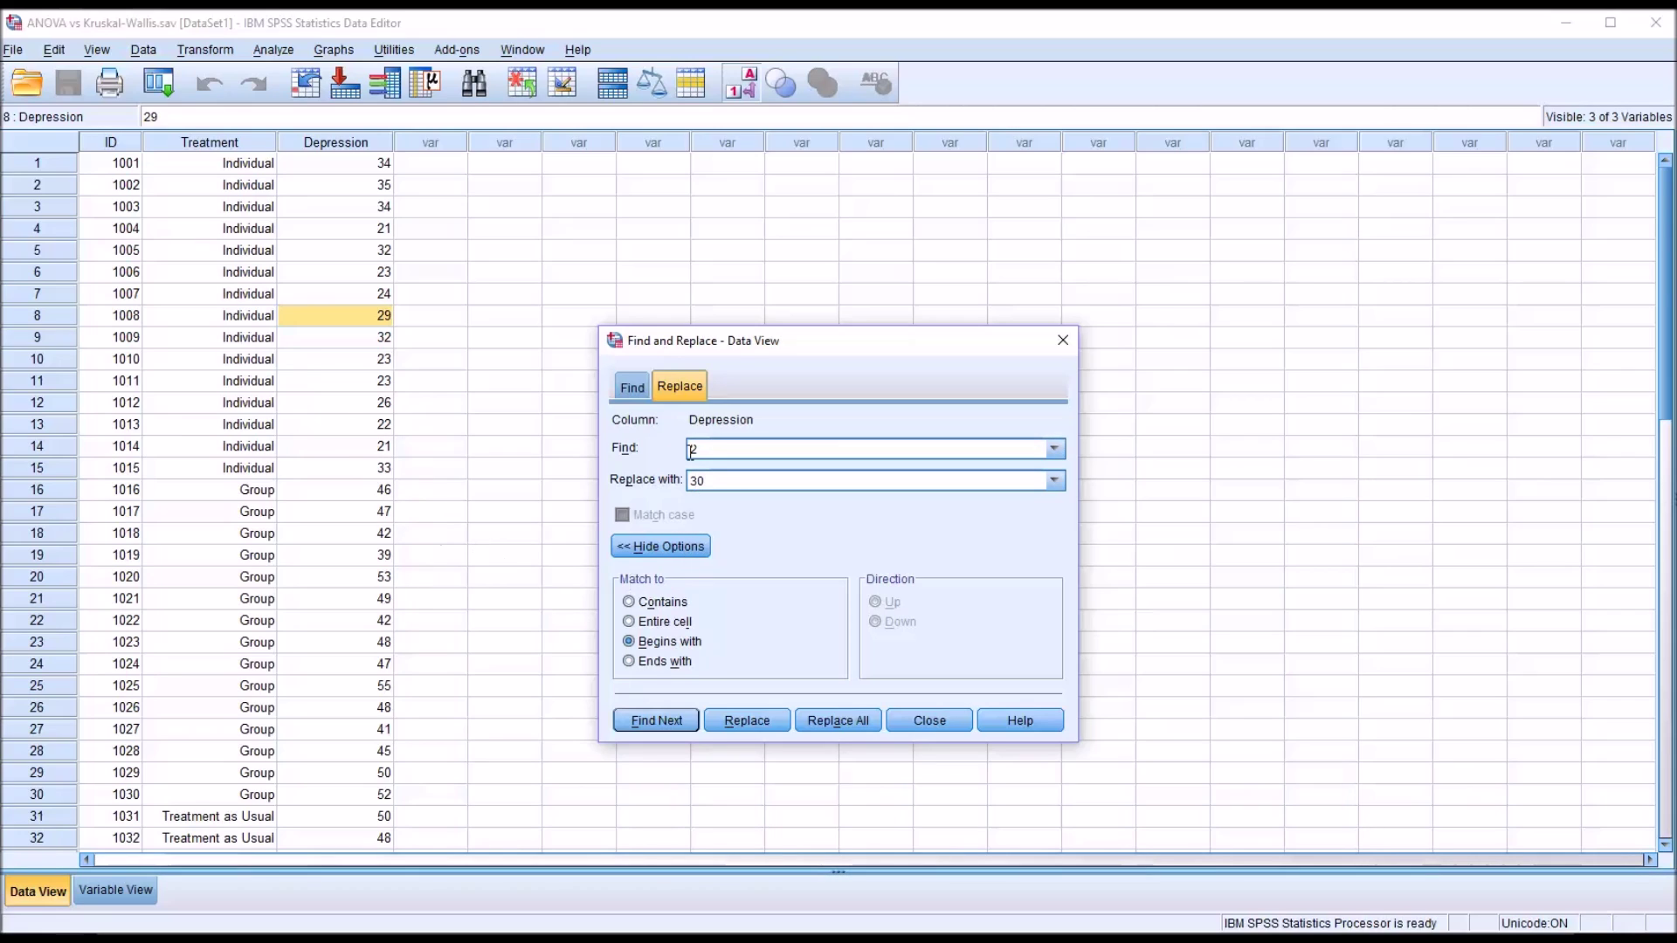
# - Switch repeatedly between Find and Replace views, then select the replacement value 30
pyautogui.click(632, 387)
pyautogui.click(681, 390)
pyautogui.click(632, 389)
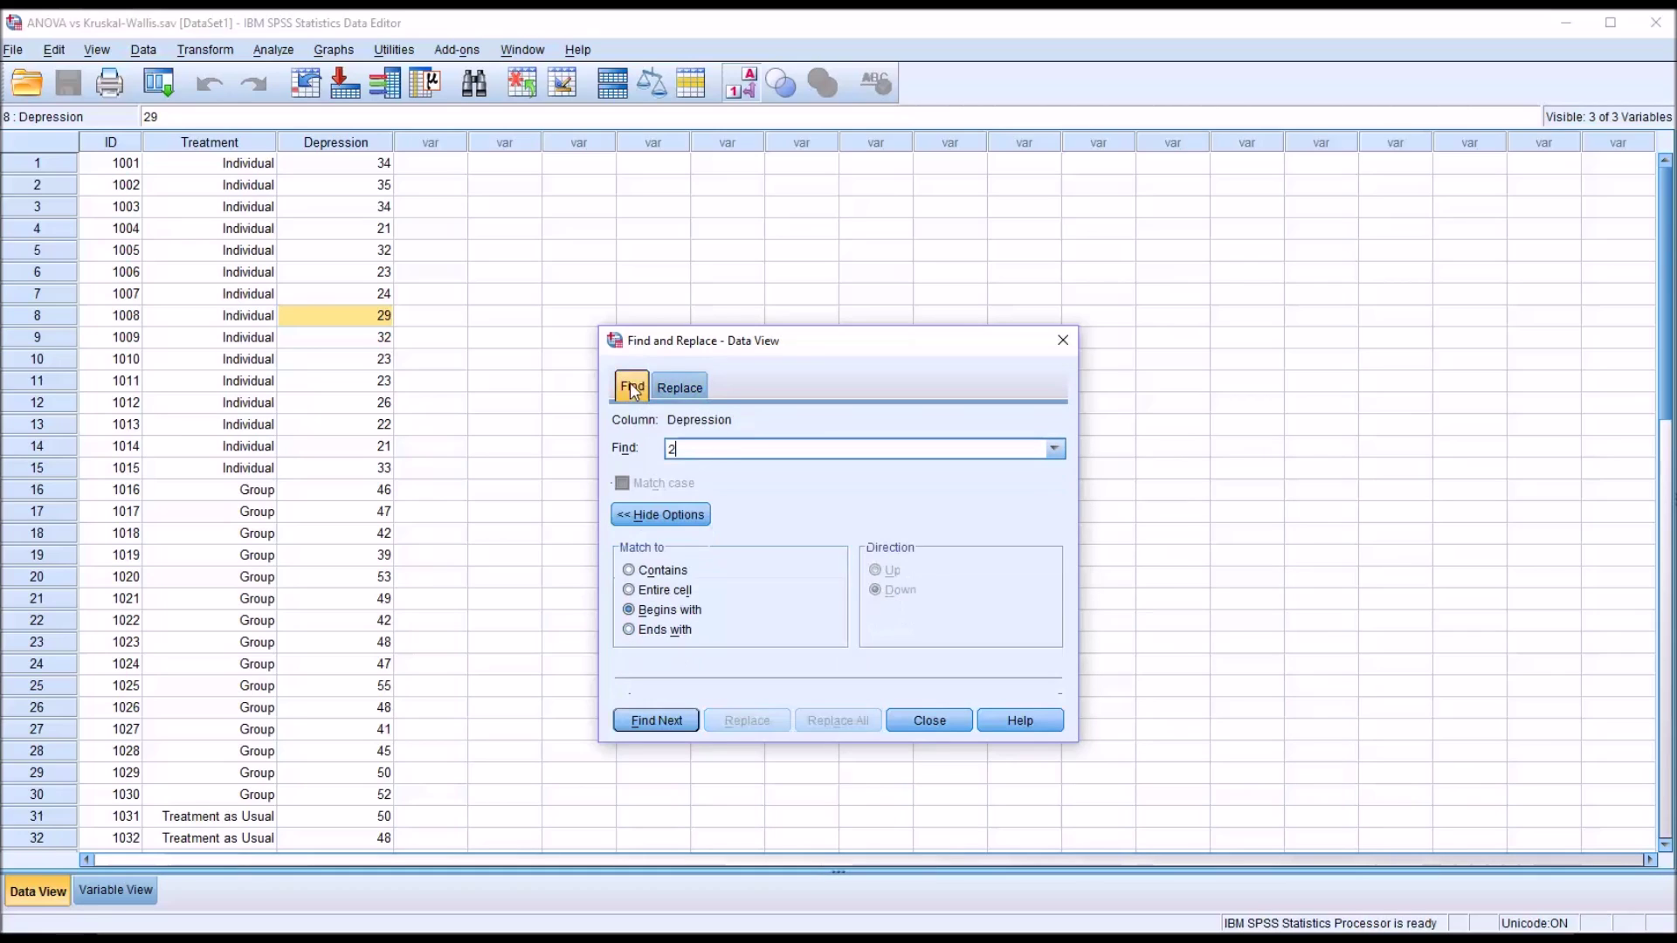
pyautogui.click(682, 387)
pyautogui.click(629, 393)
pyautogui.click(677, 391)
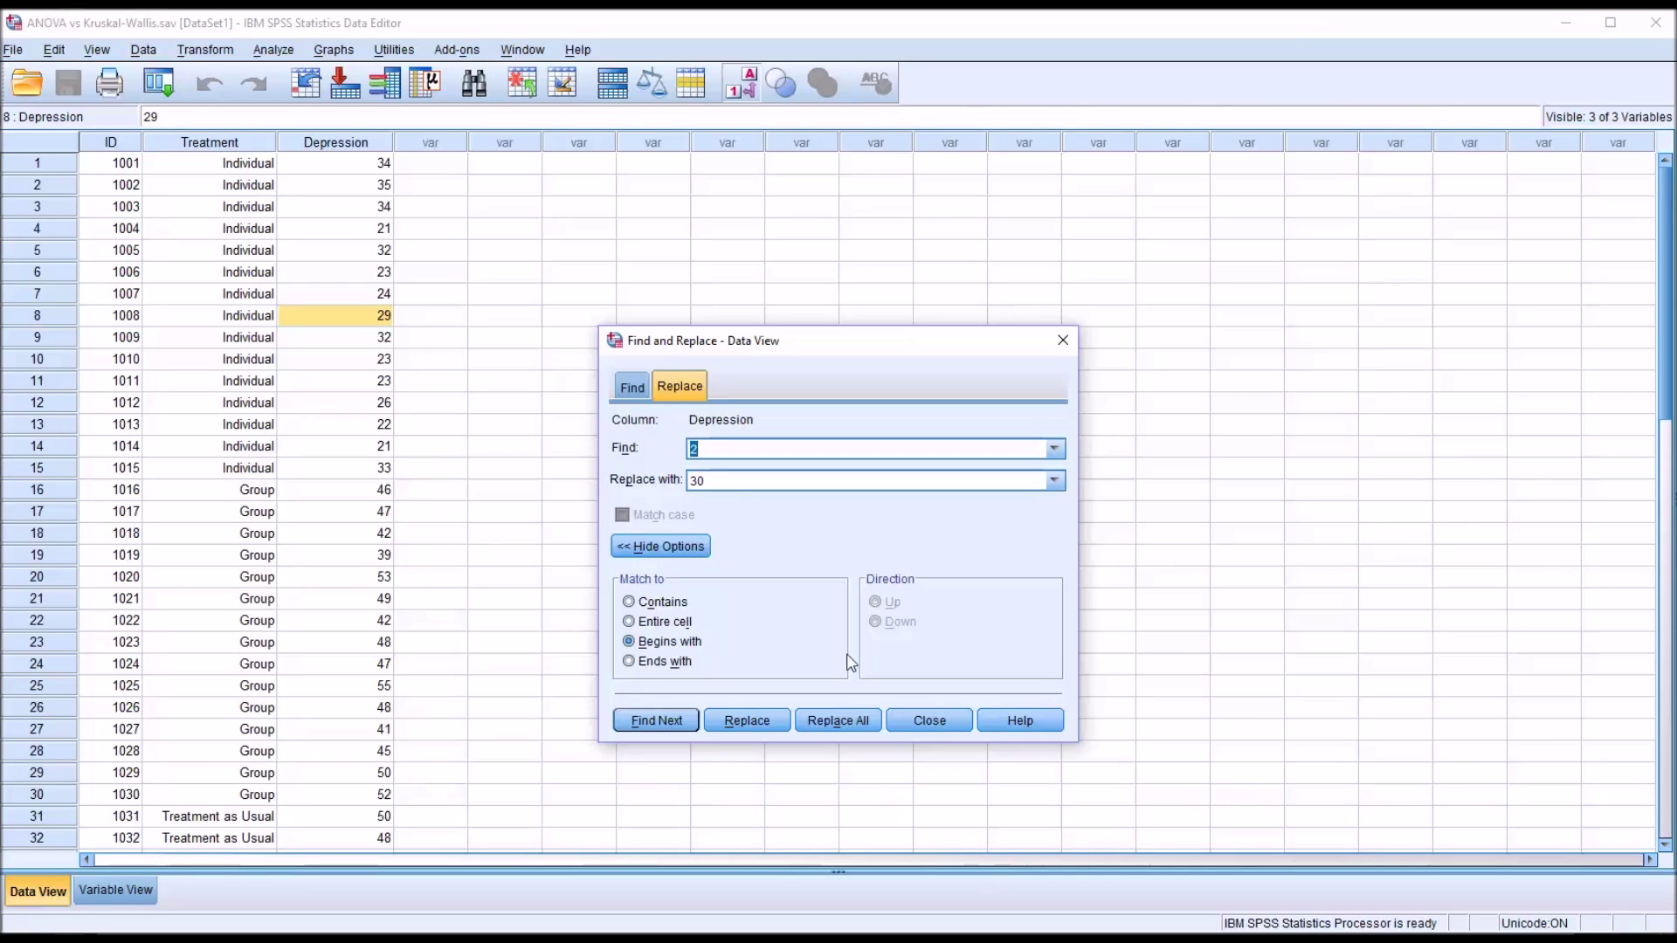
pyautogui.click(634, 389)
pyautogui.click(680, 386)
pyautogui.click(632, 387)
pyautogui.click(678, 398)
pyautogui.moveTo(712, 477); pyautogui.dragTo(689, 484)
# - Clear the replacement, match Ends with, and find 54 in row 41 and 34 in row 1
pyautogui.press('BackSpace')
pyautogui.click(629, 662)
pyautogui.click(658, 721)
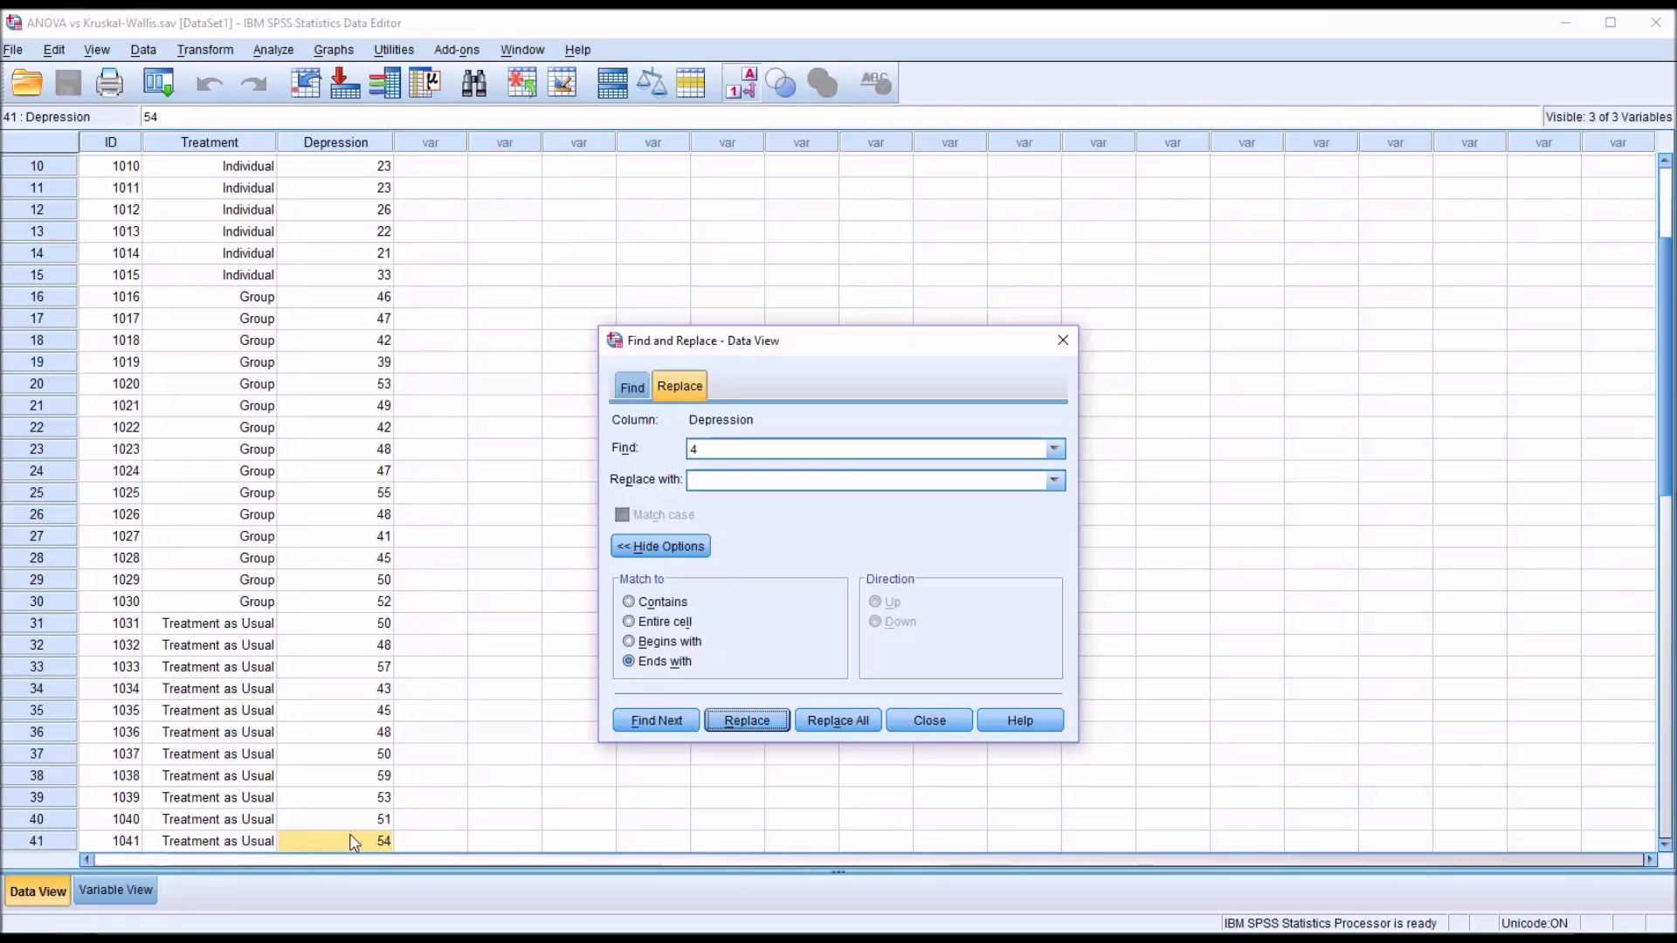
pyautogui.click(633, 723)
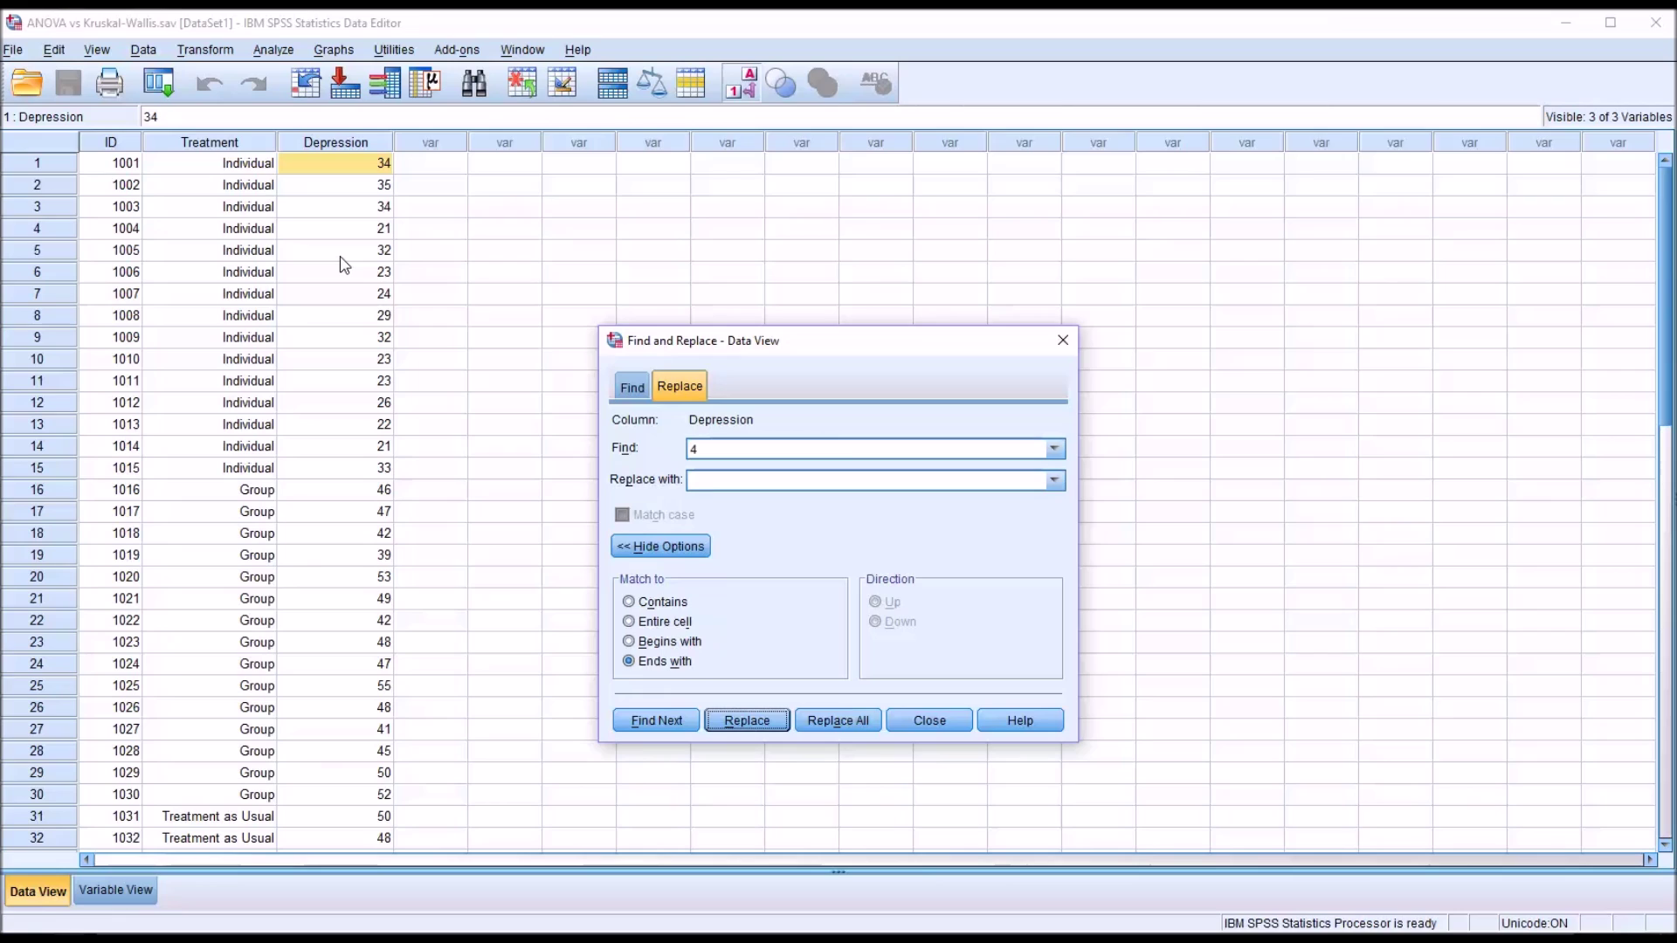
pyautogui.click(727, 482)
# - Set Match to back to Contains after trying Entire cell, then target the Treatment column
pyautogui.click(629, 604)
pyautogui.click(628, 622)
pyautogui.click(630, 602)
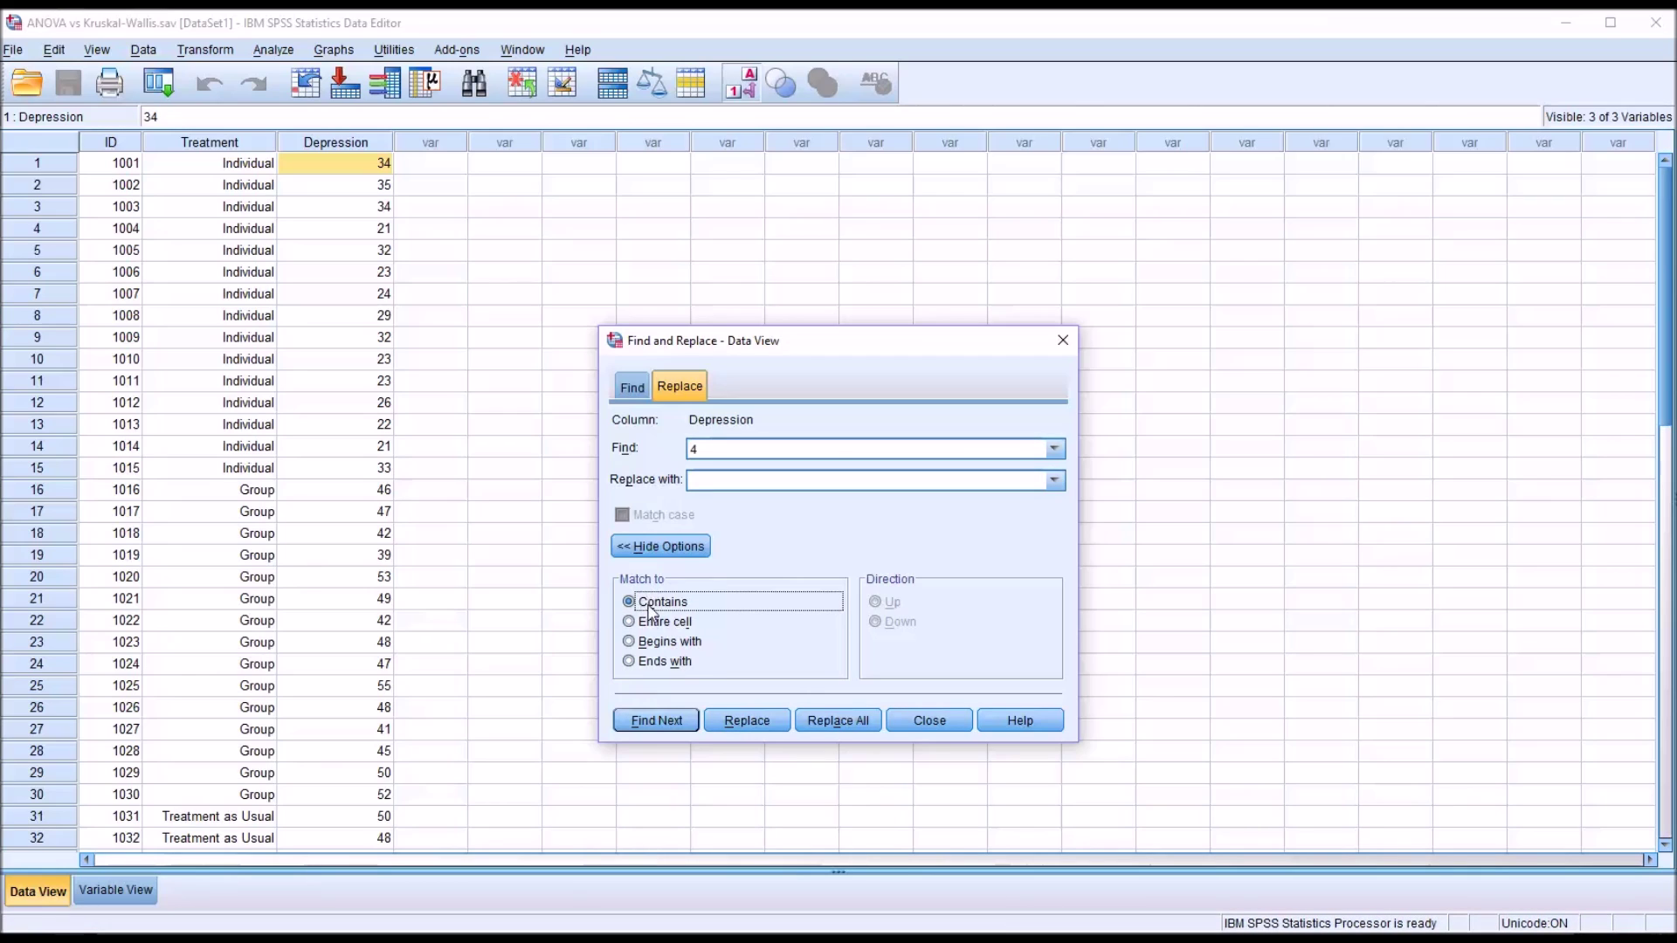
pyautogui.click(209, 164)
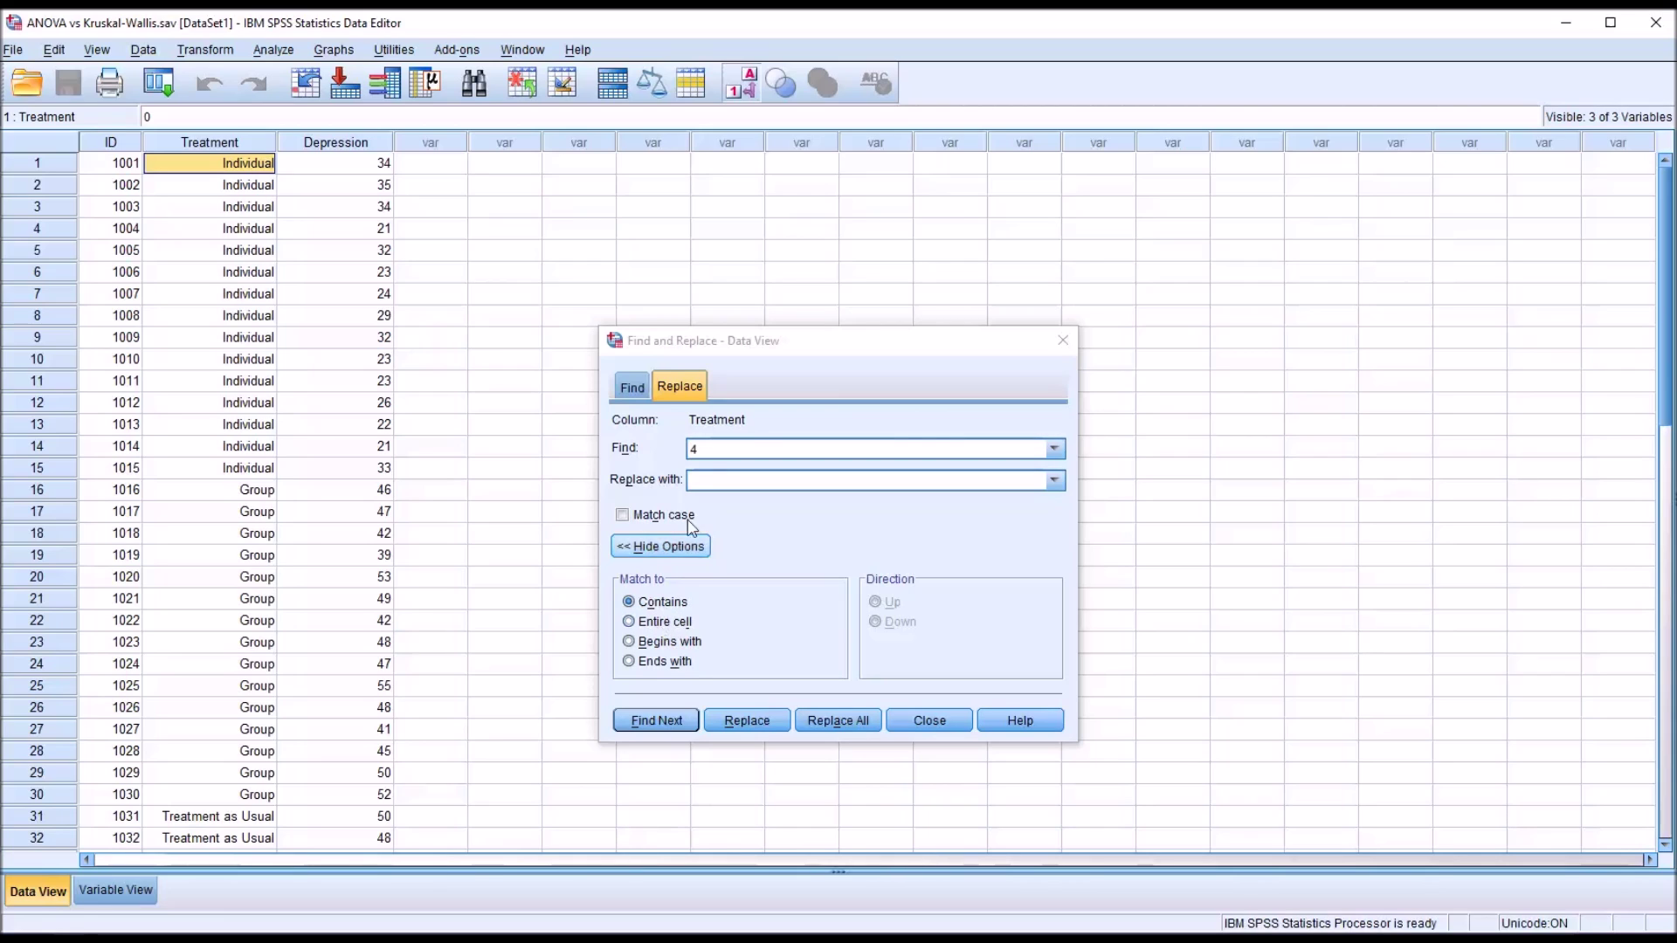
# - Search Treatment for 'treatment', then repeat with Entire cell matching, which finds nothing
pyautogui.click(699, 448)
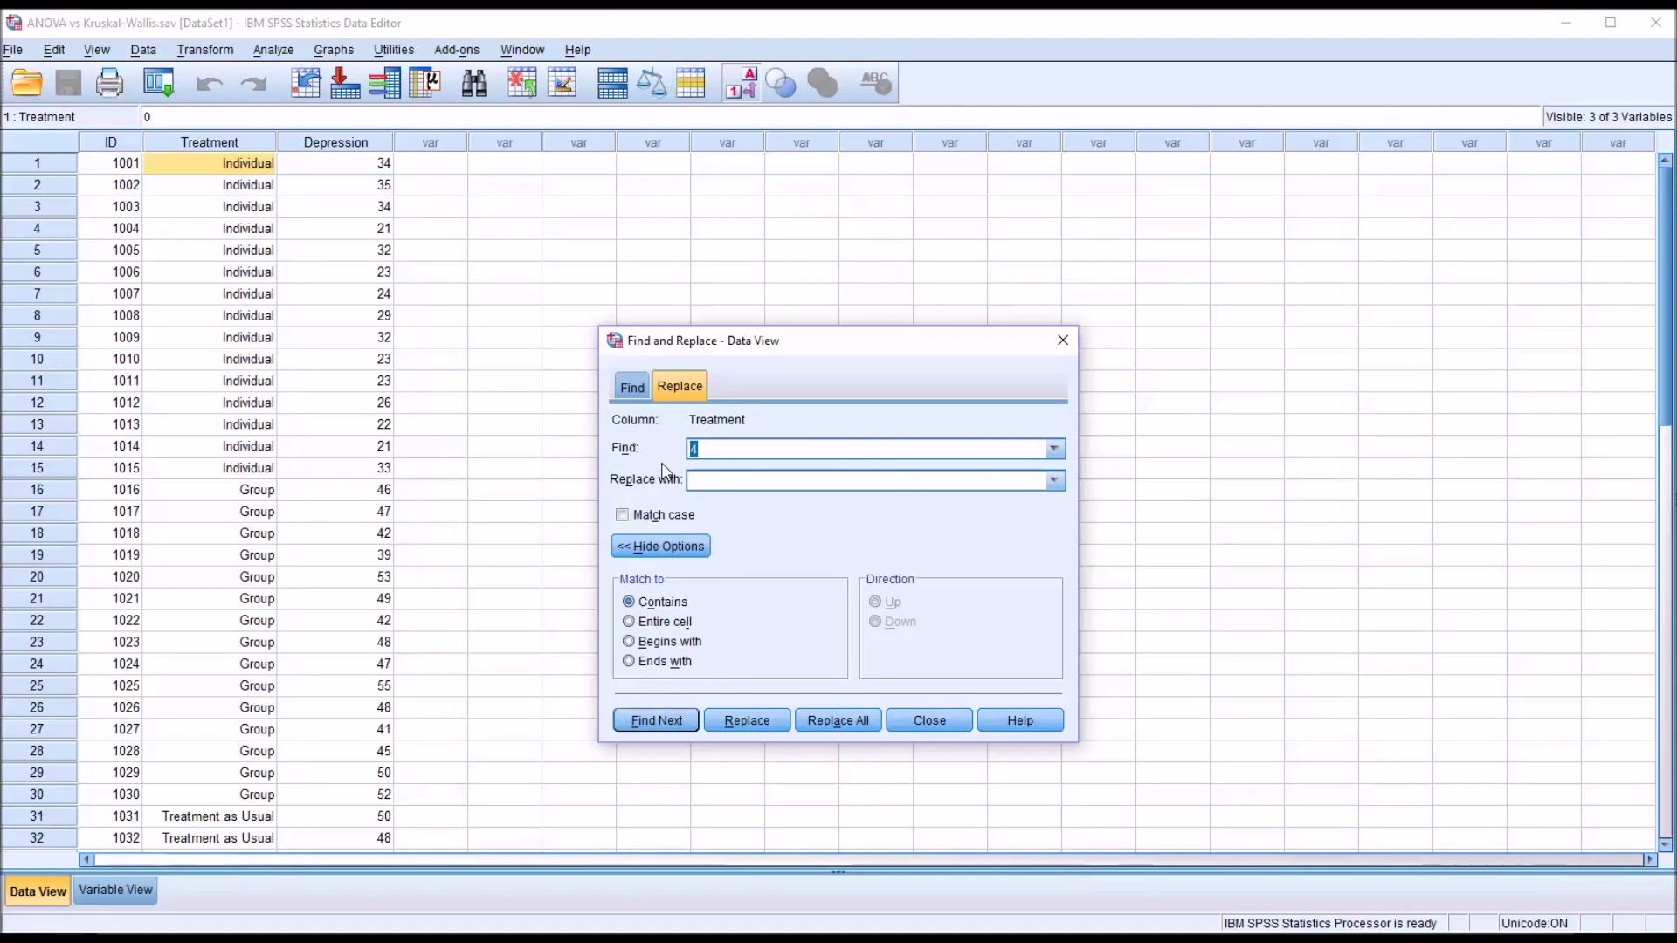
pyautogui.write('reatment')
pyautogui.click(659, 722)
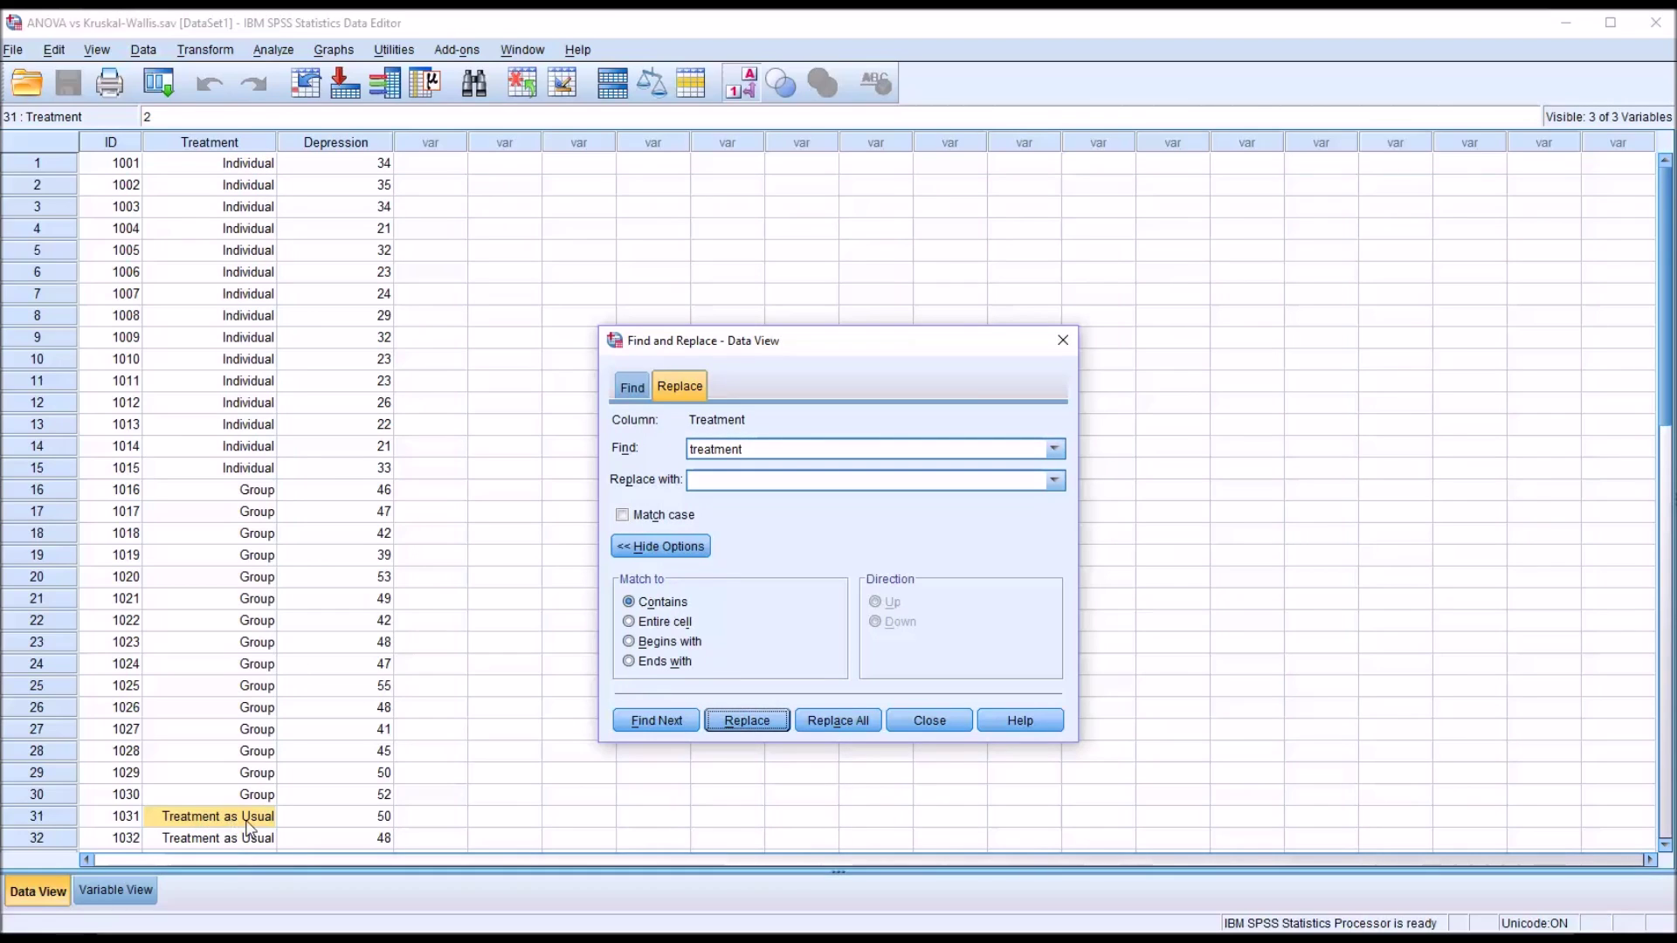
pyautogui.click(630, 620)
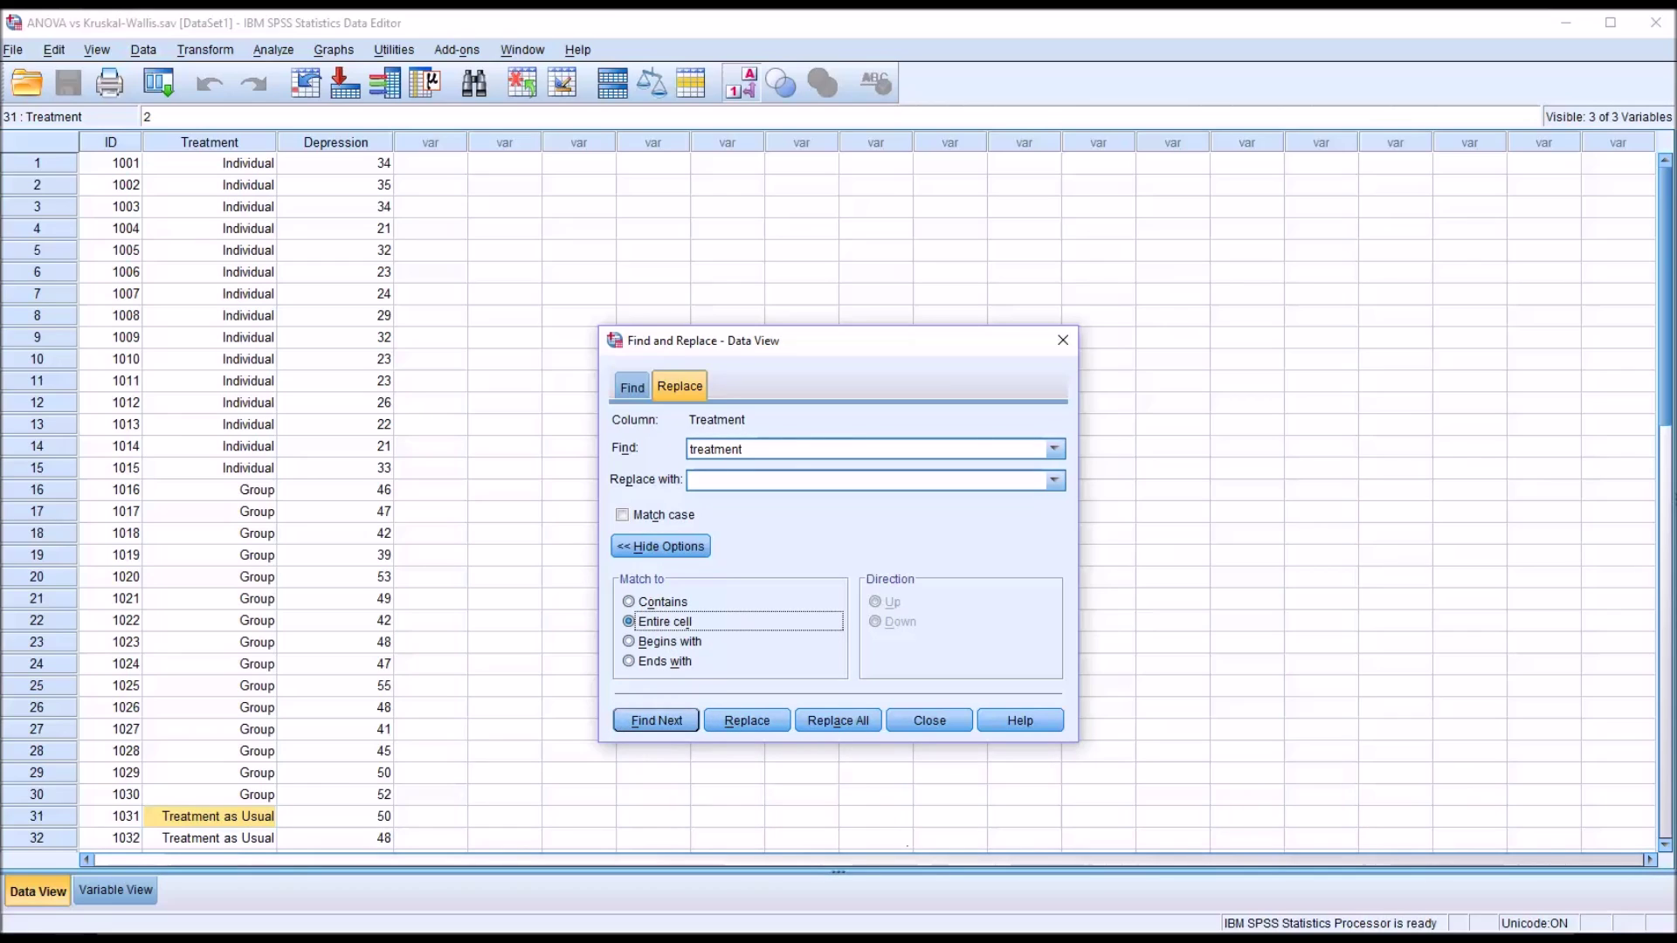
pyautogui.press('Return')
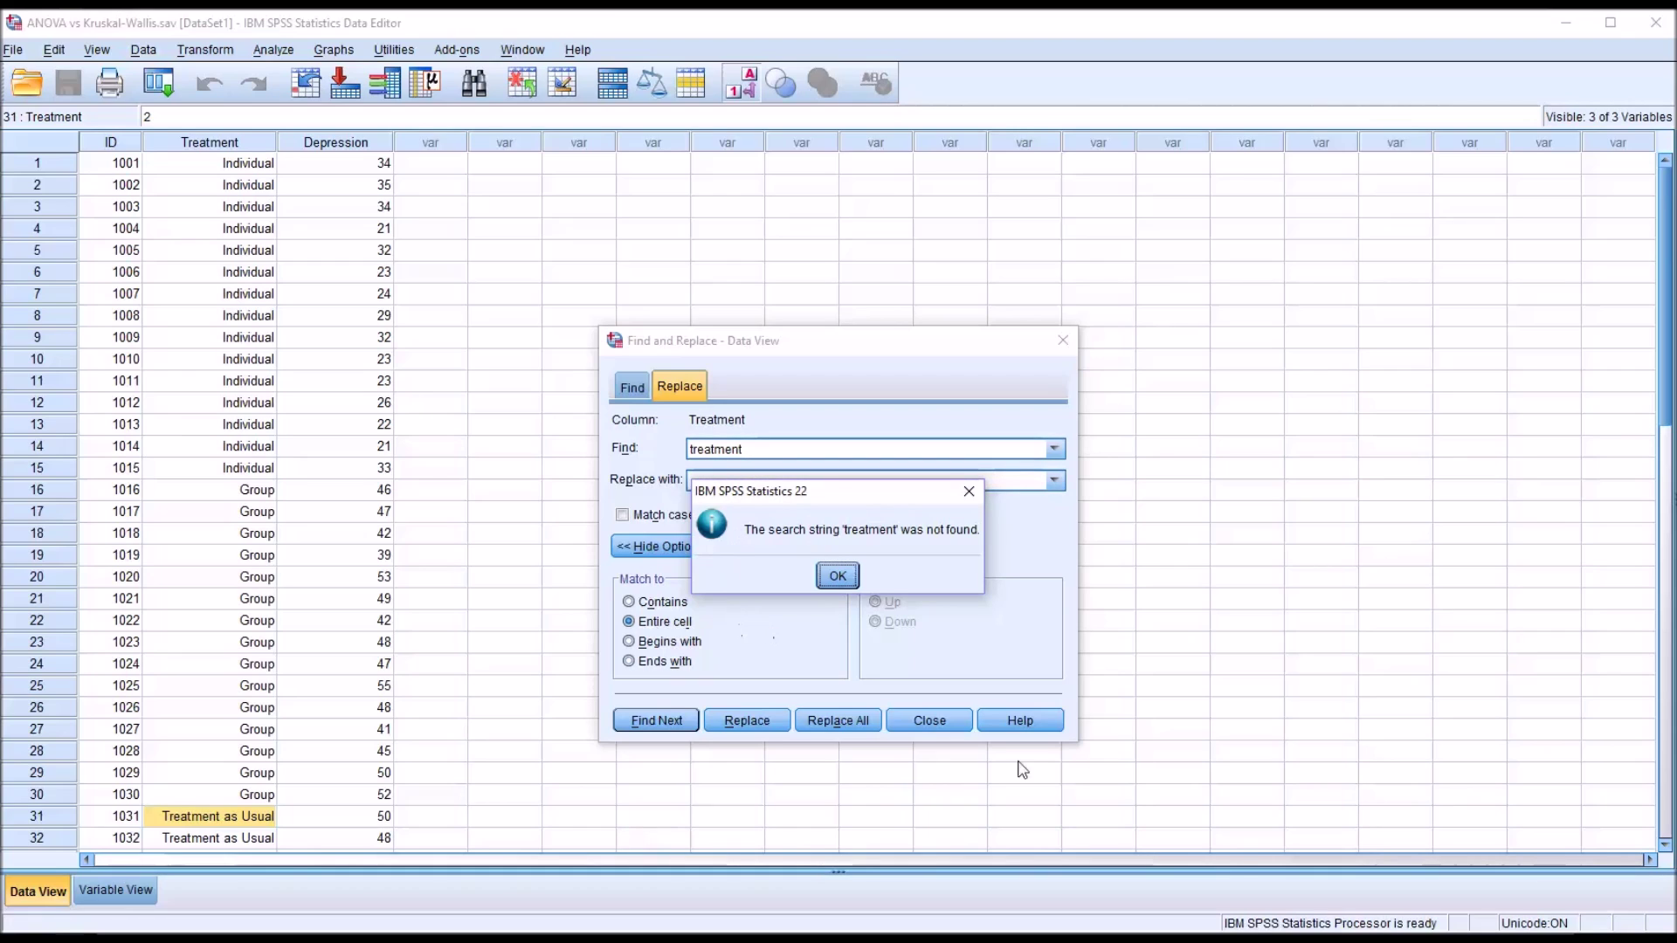
# - Confirm Treatment codes 0, 1 and 2 by toggling Value Labels, then switch to Variable View
pyautogui.click(834, 576)
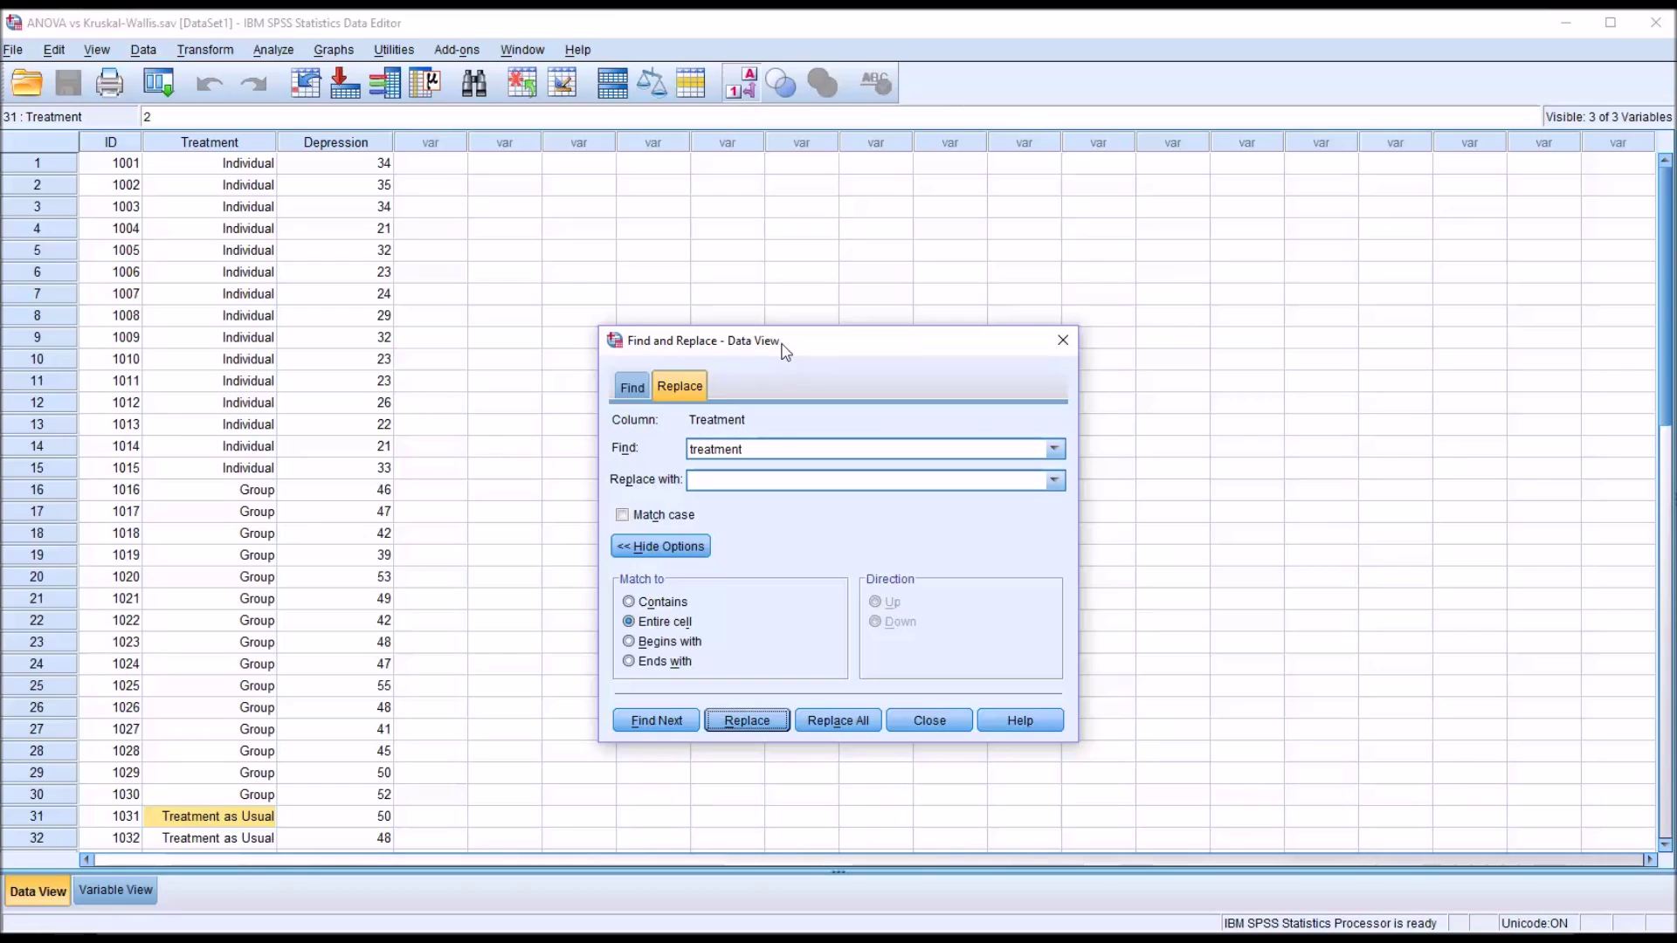
pyautogui.click(738, 89)
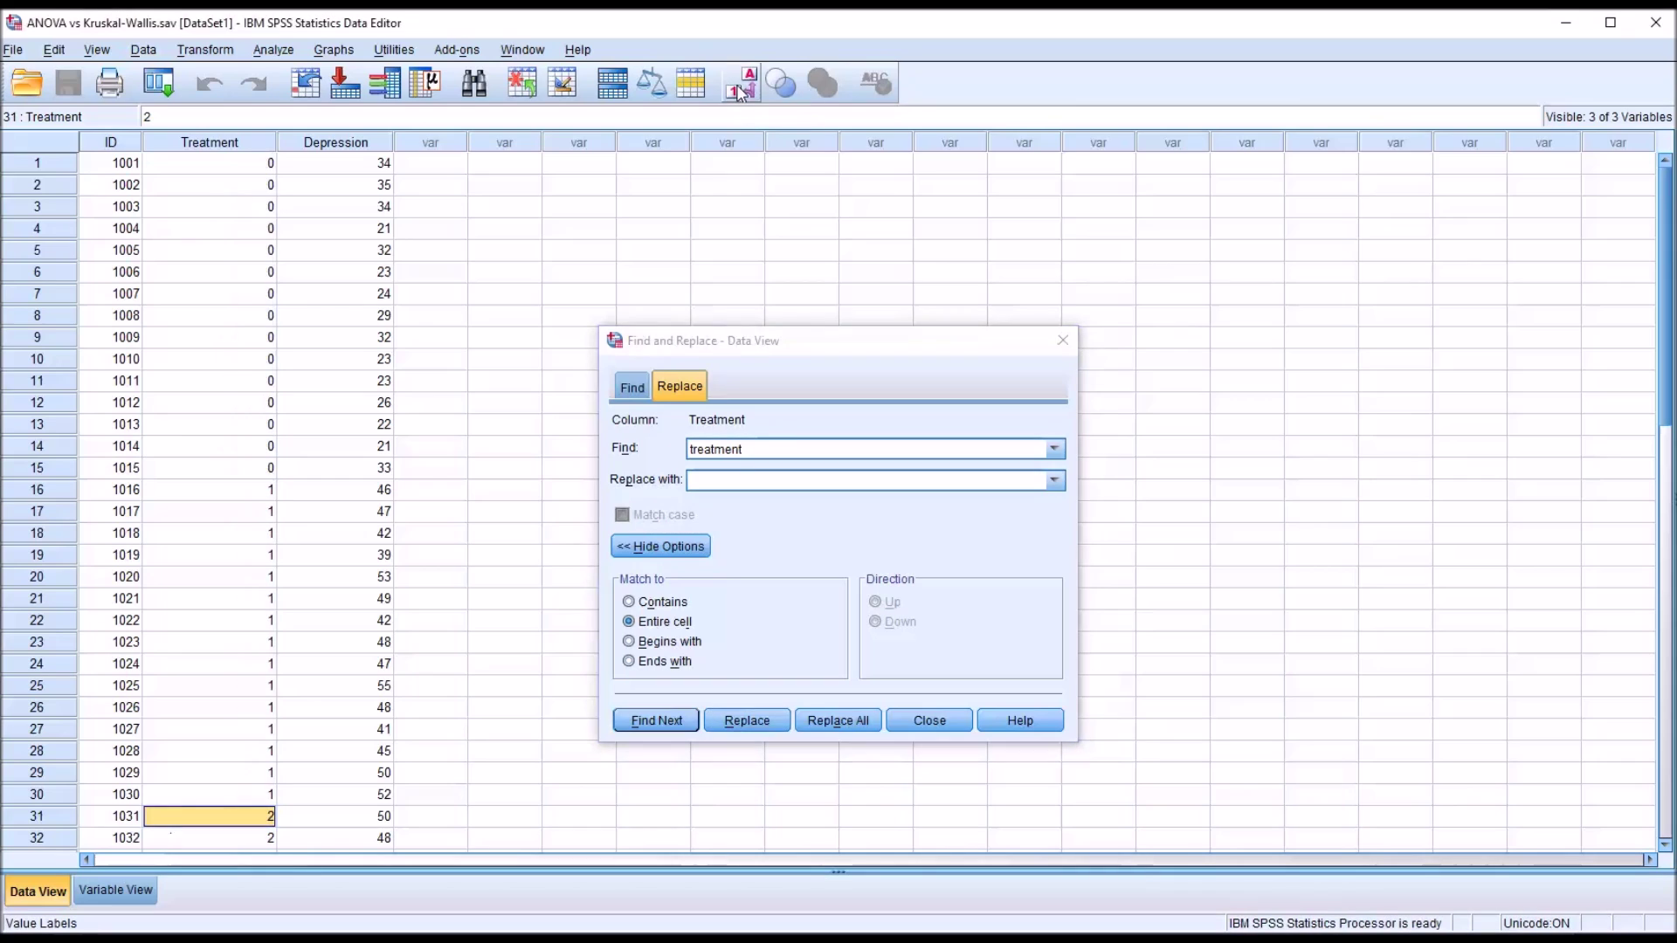
pyautogui.click(228, 172)
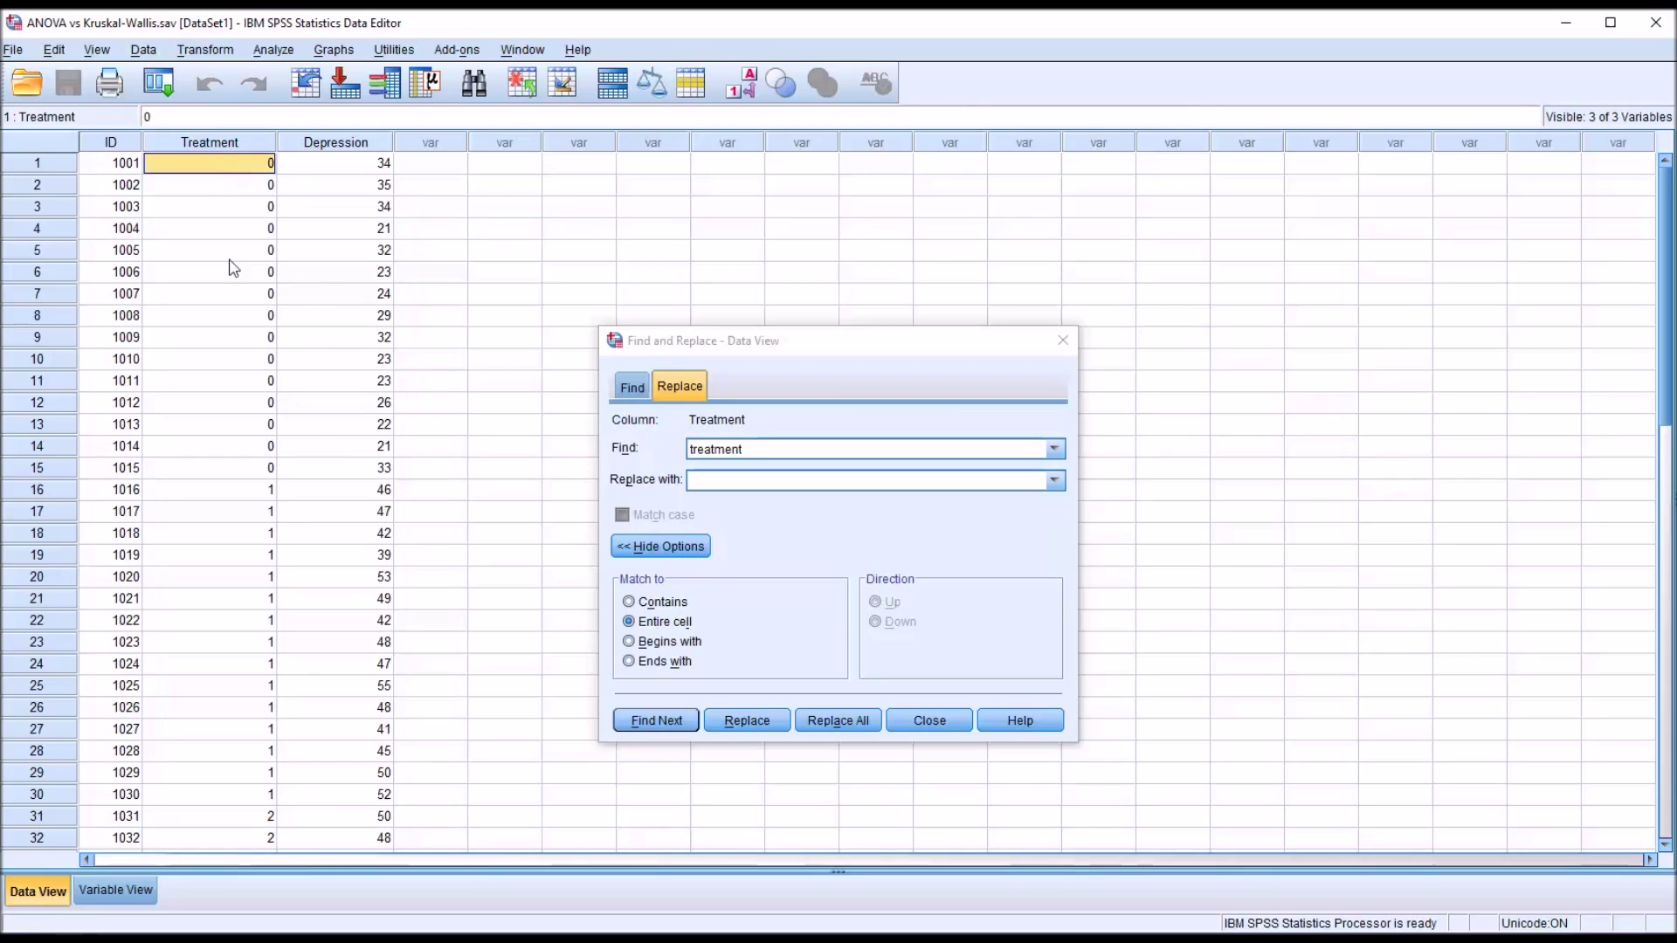
pyautogui.click(216, 493)
pyautogui.click(220, 816)
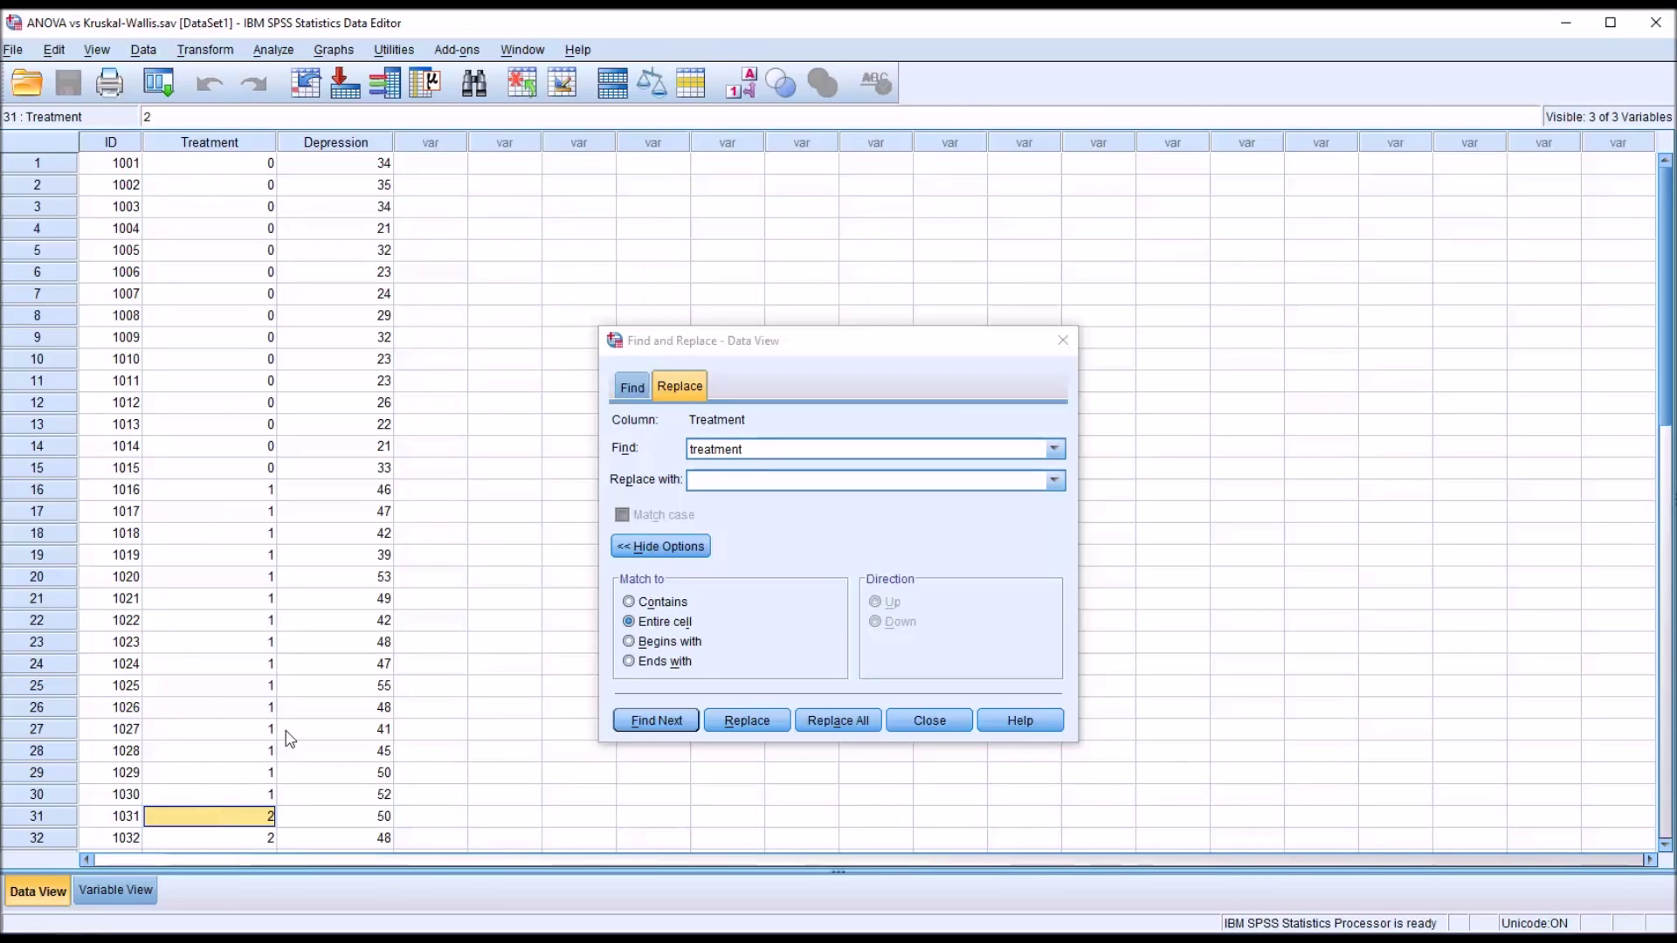
pyautogui.click(738, 87)
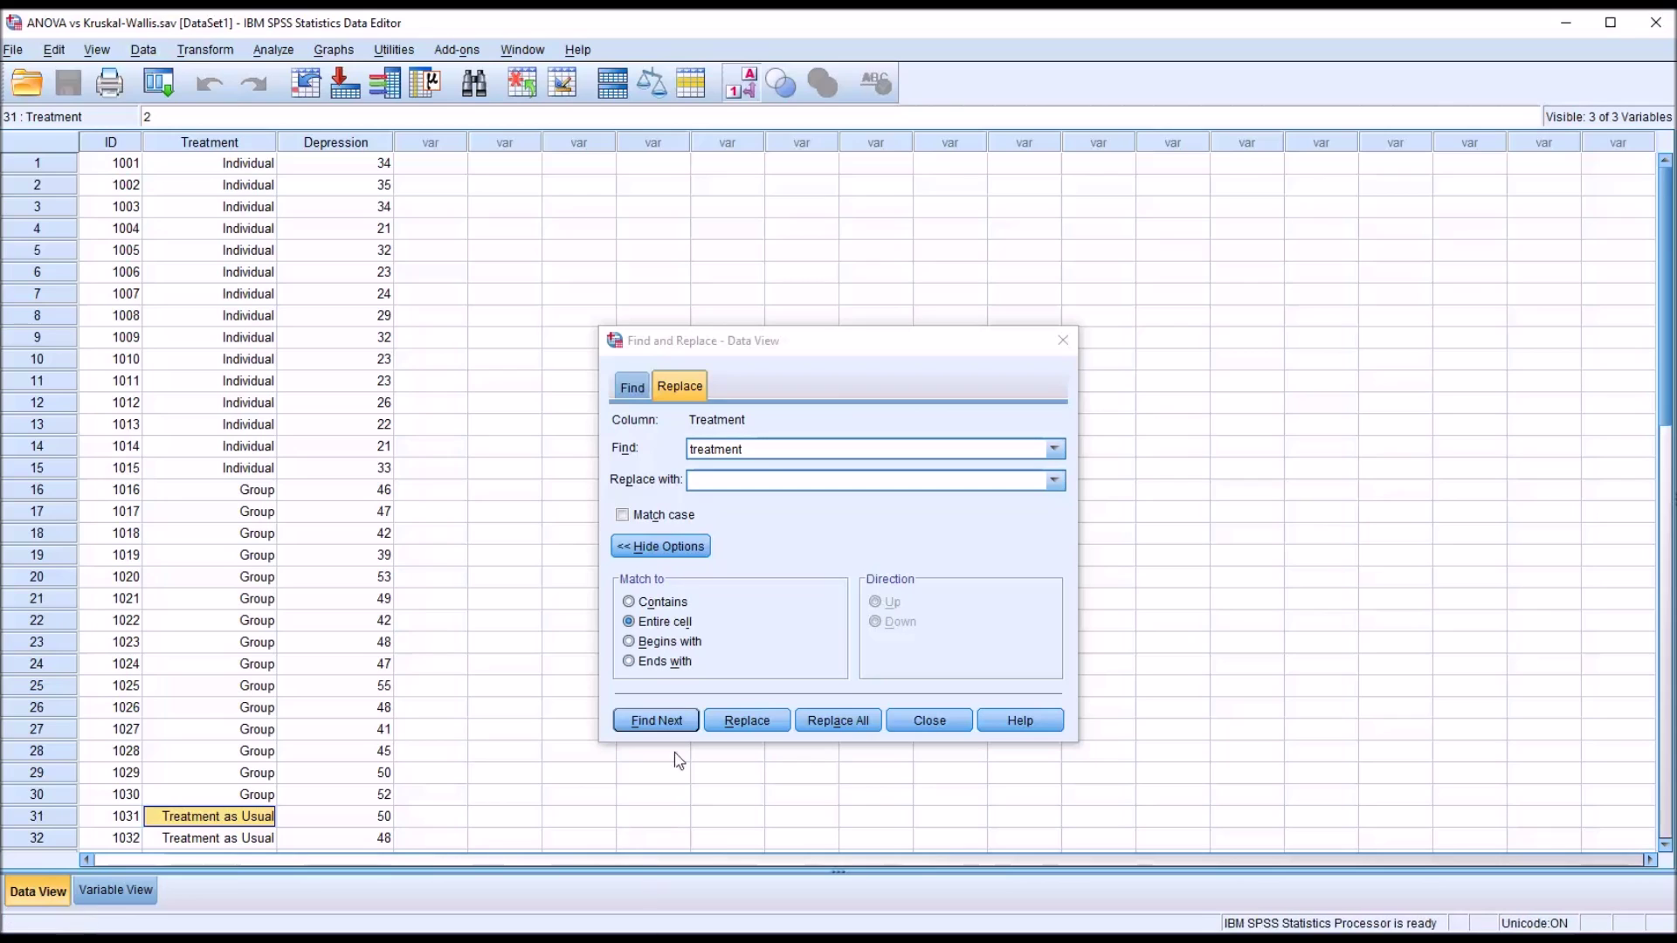
pyautogui.click(129, 887)
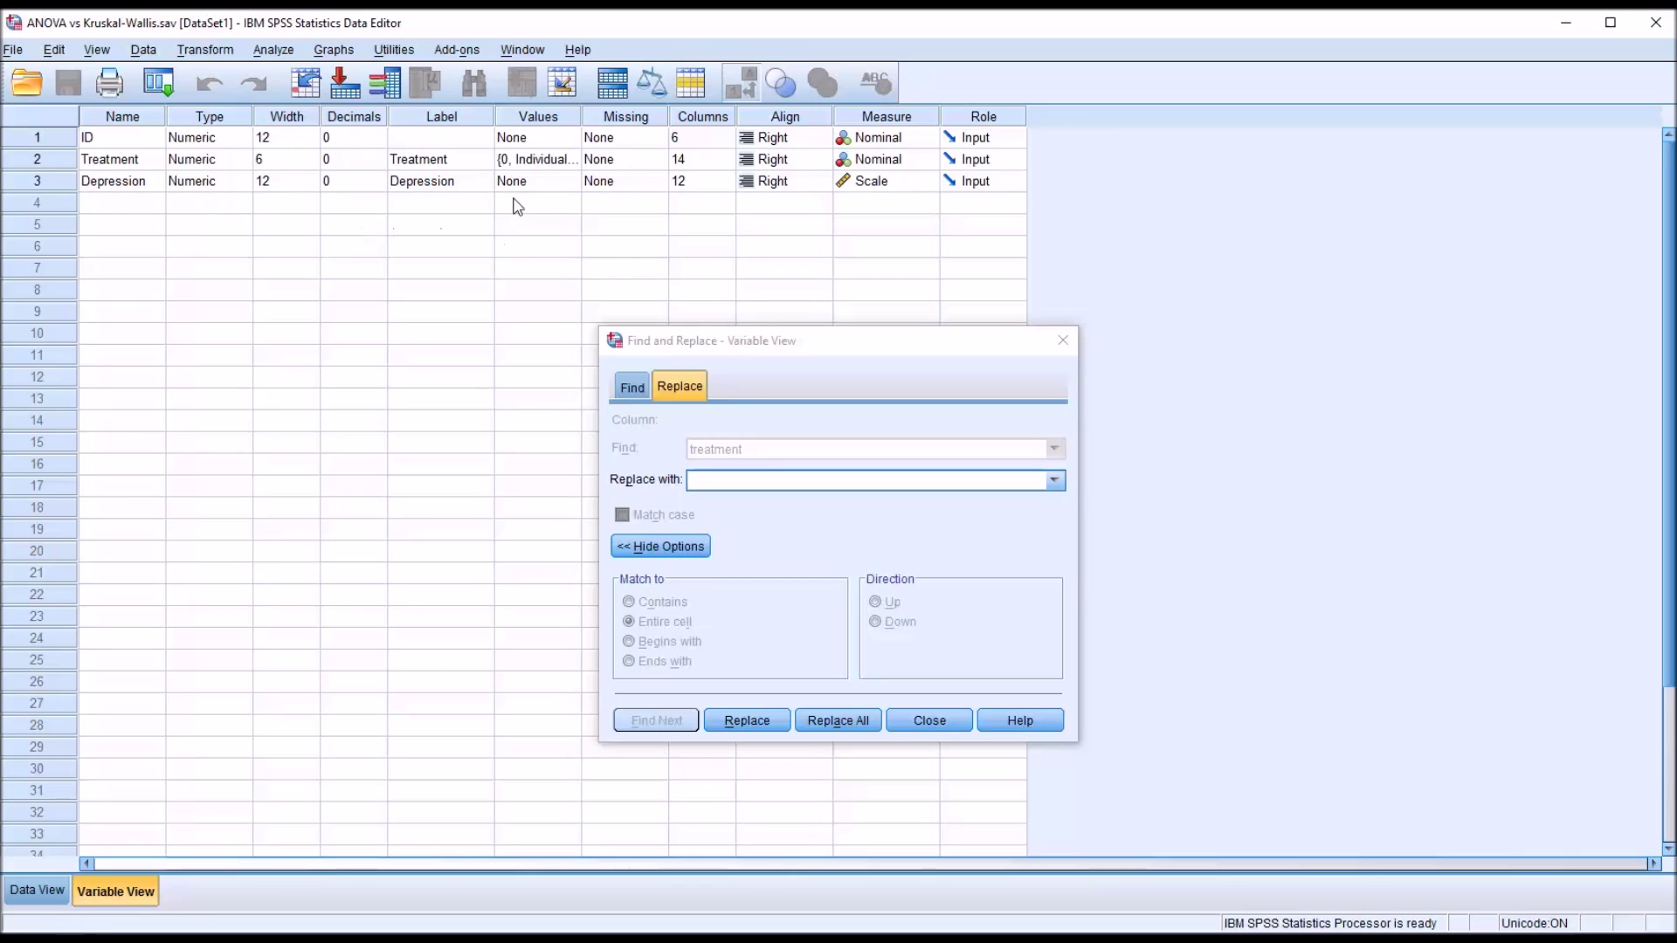
# - Widen the Values column and confirm Treatment's labels: 0 Individual, 1 Group, 2 Treatment as Usual
pyautogui.moveTo(580, 119); pyautogui.dragTo(655, 119)
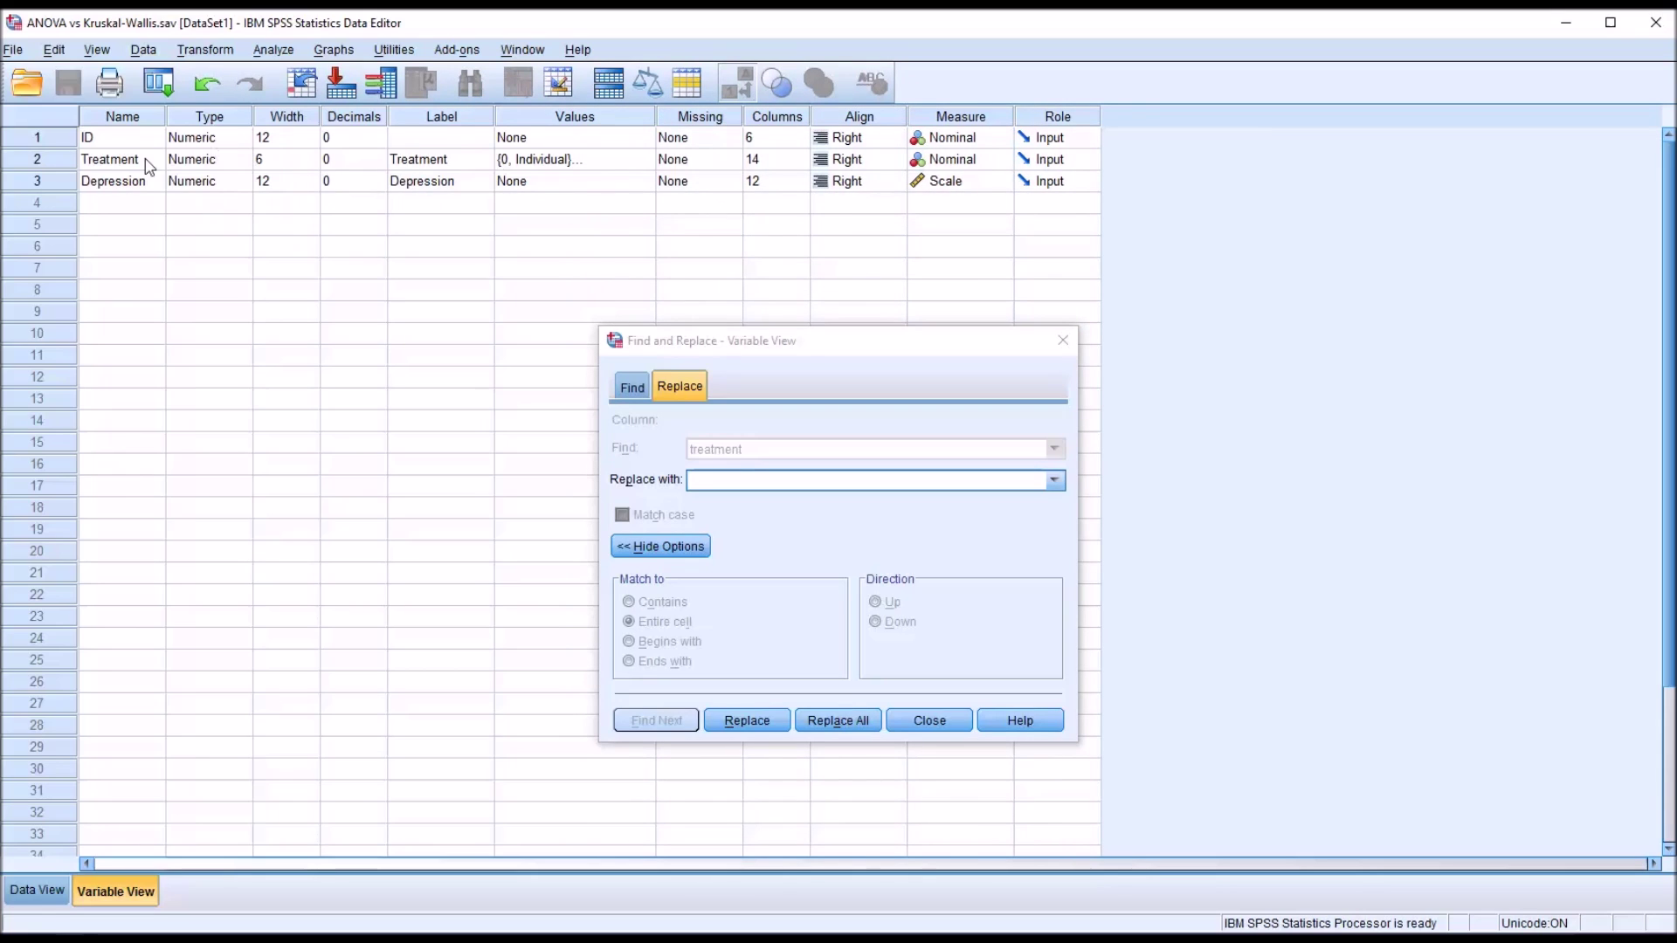
pyautogui.click(560, 162)
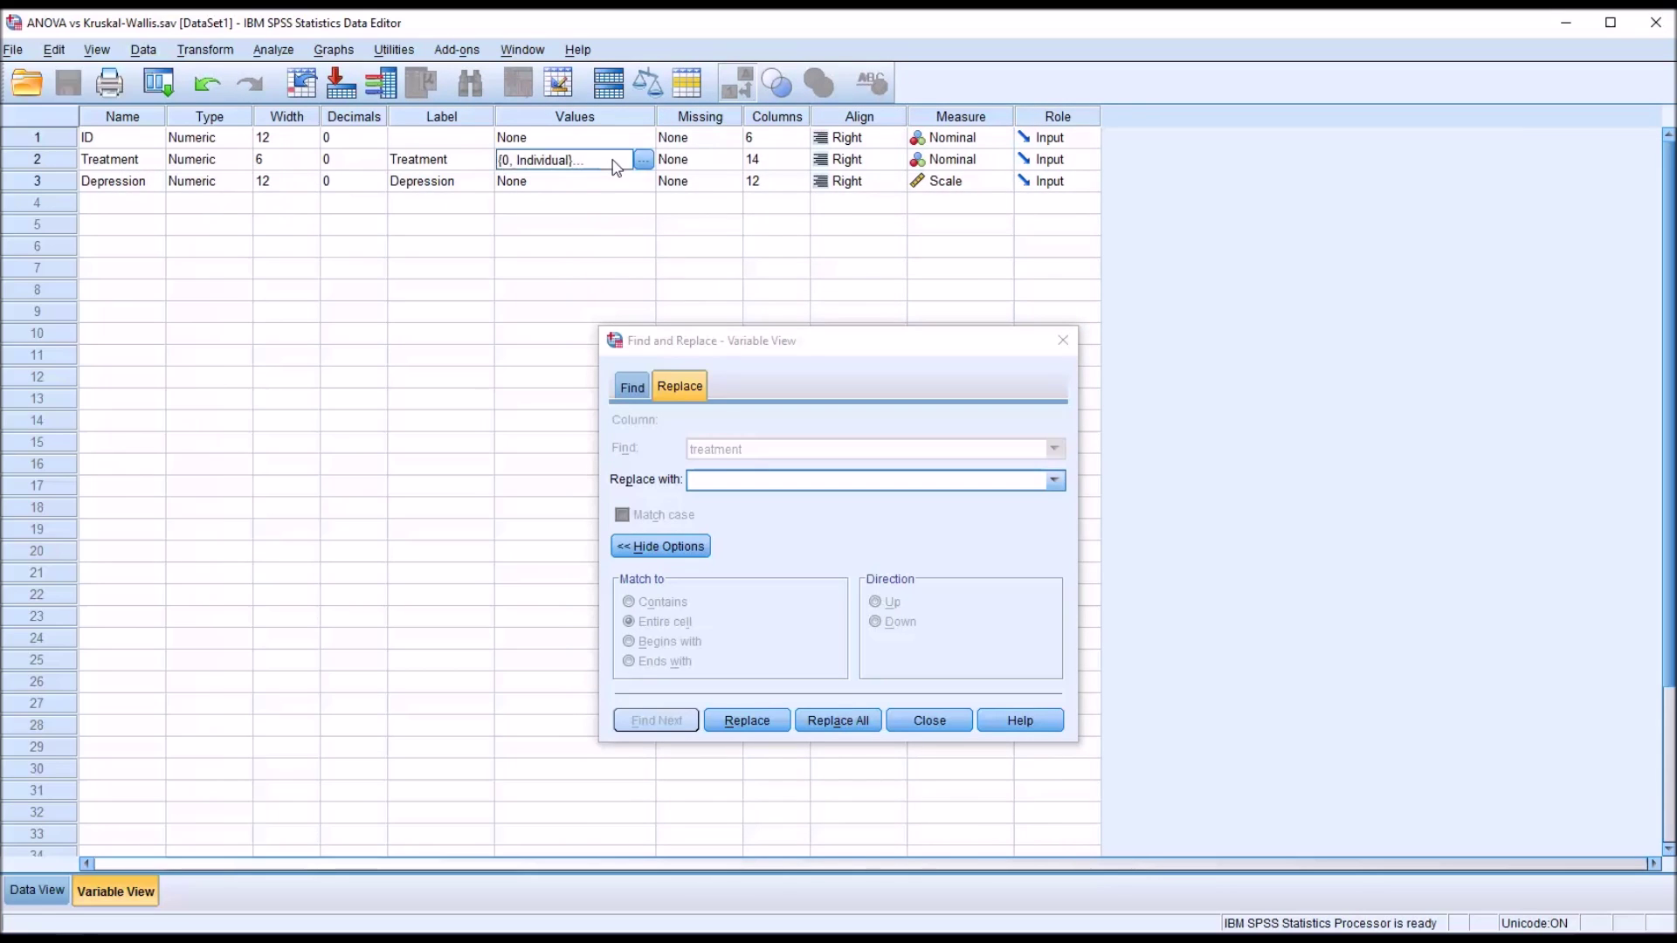
pyautogui.click(643, 164)
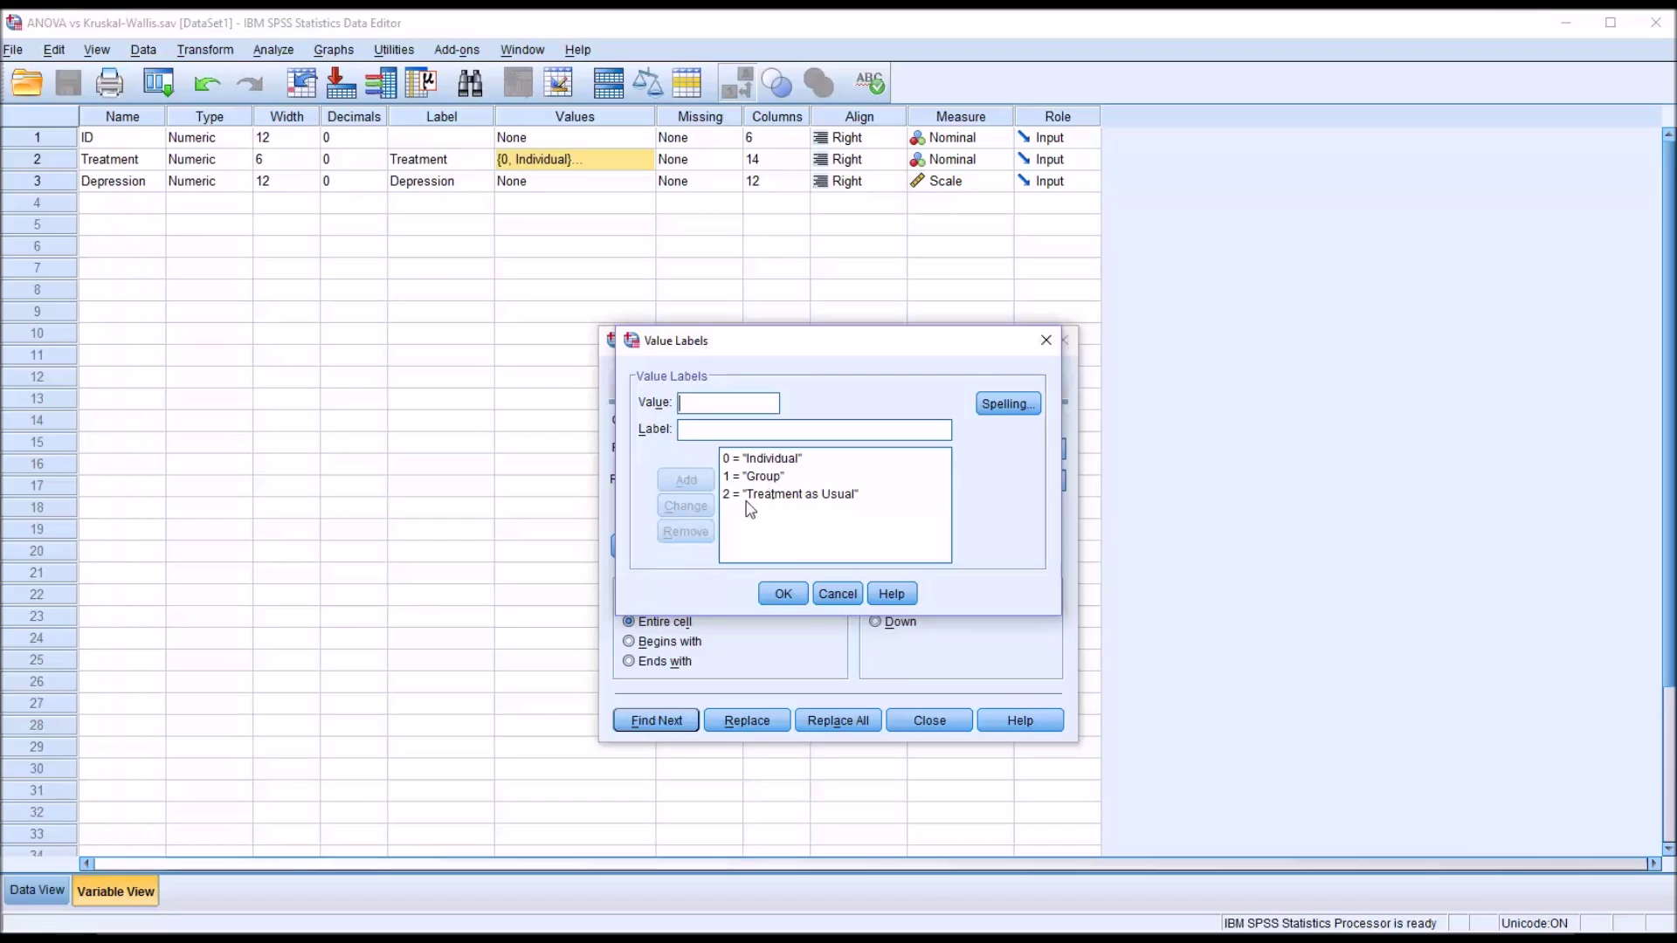
pyautogui.click(775, 495)
pyautogui.click(833, 595)
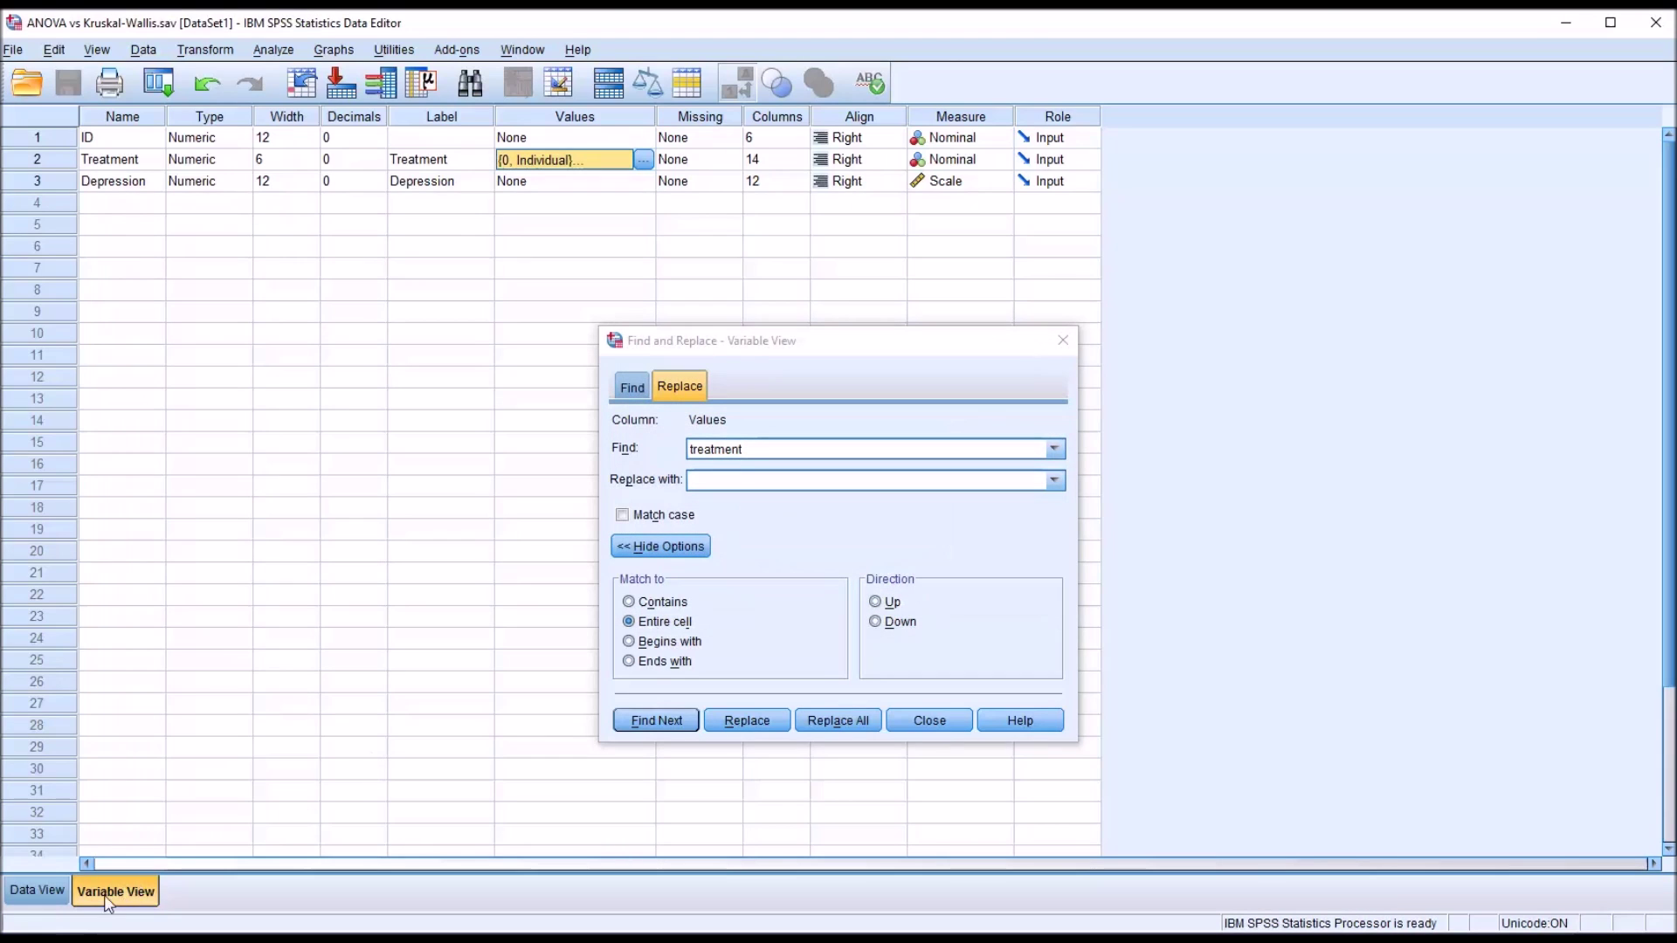
pyautogui.click(45, 897)
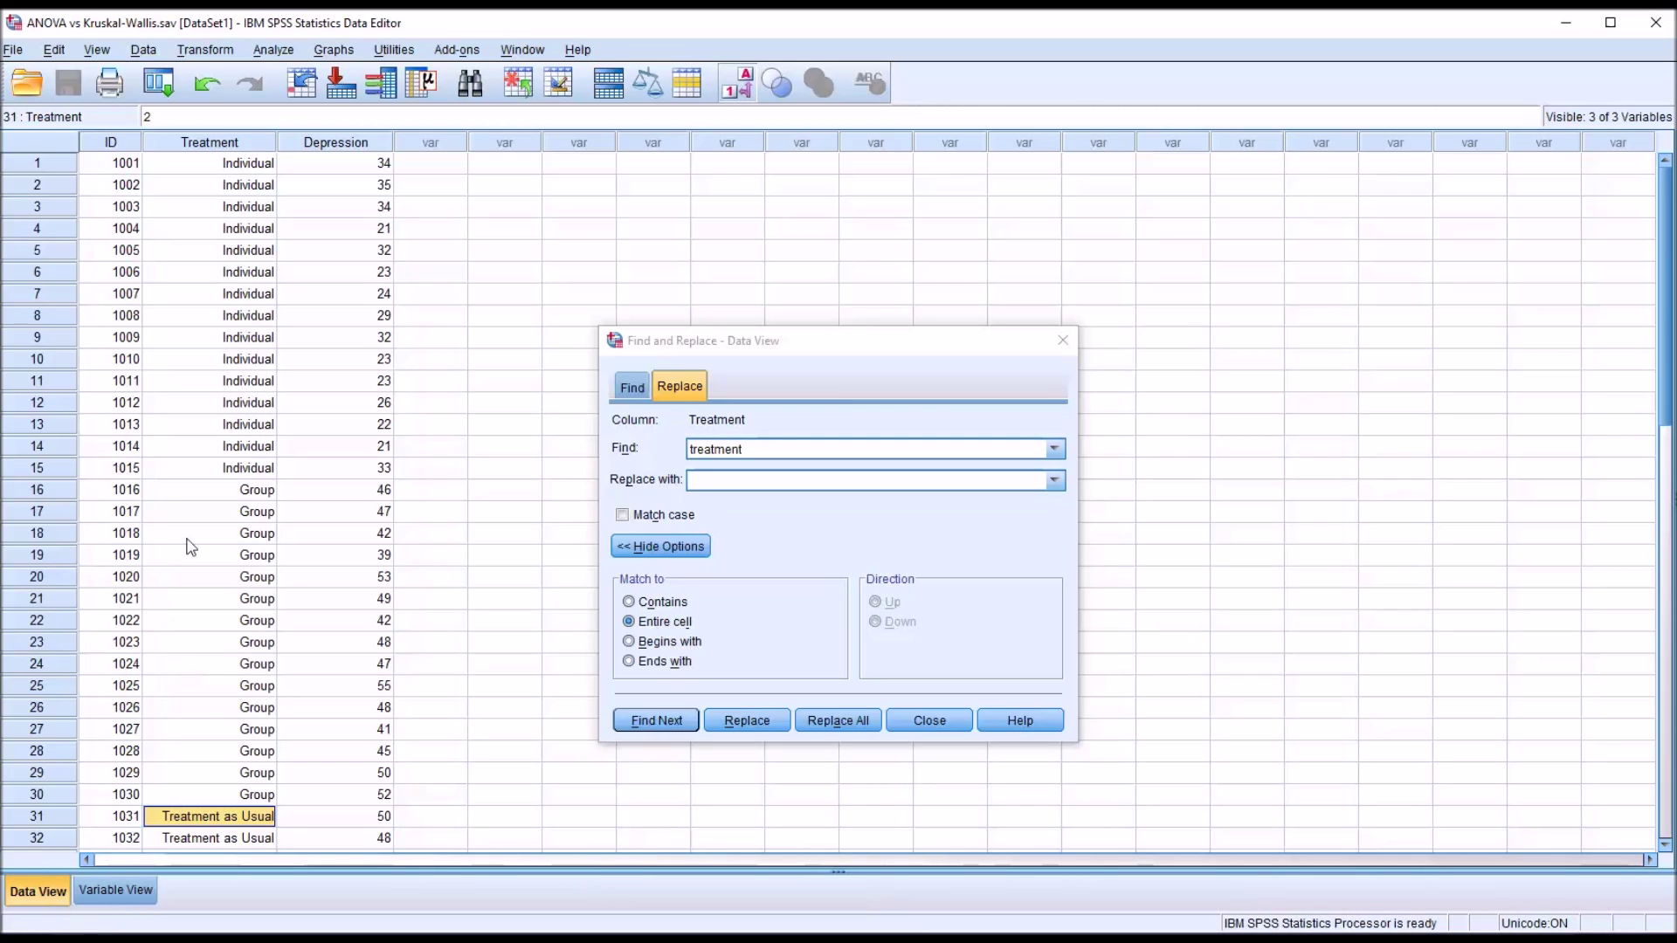
# - Search the Treatment column for 'group' and step through the matching cells
pyautogui.click(191, 491)
pyautogui.moveTo(741, 450); pyautogui.dragTo(669, 458)
pyautogui.write('group')
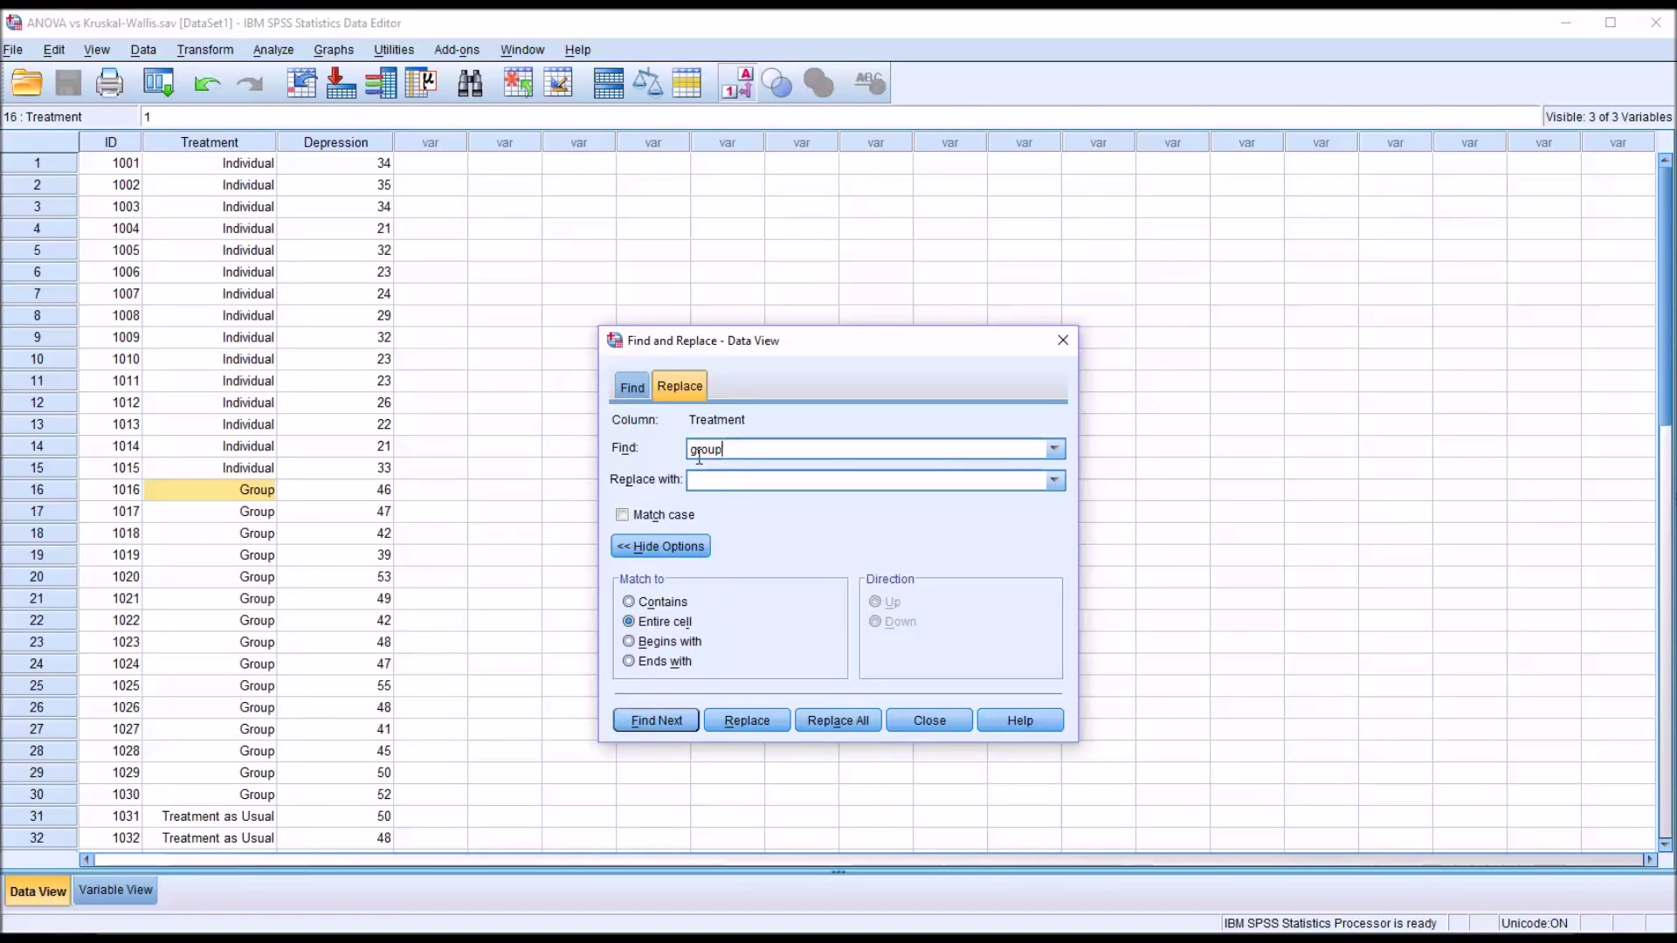
pyautogui.click(671, 721)
pyautogui.click(671, 721)
pyautogui.click(671, 721)
pyautogui.click(671, 722)
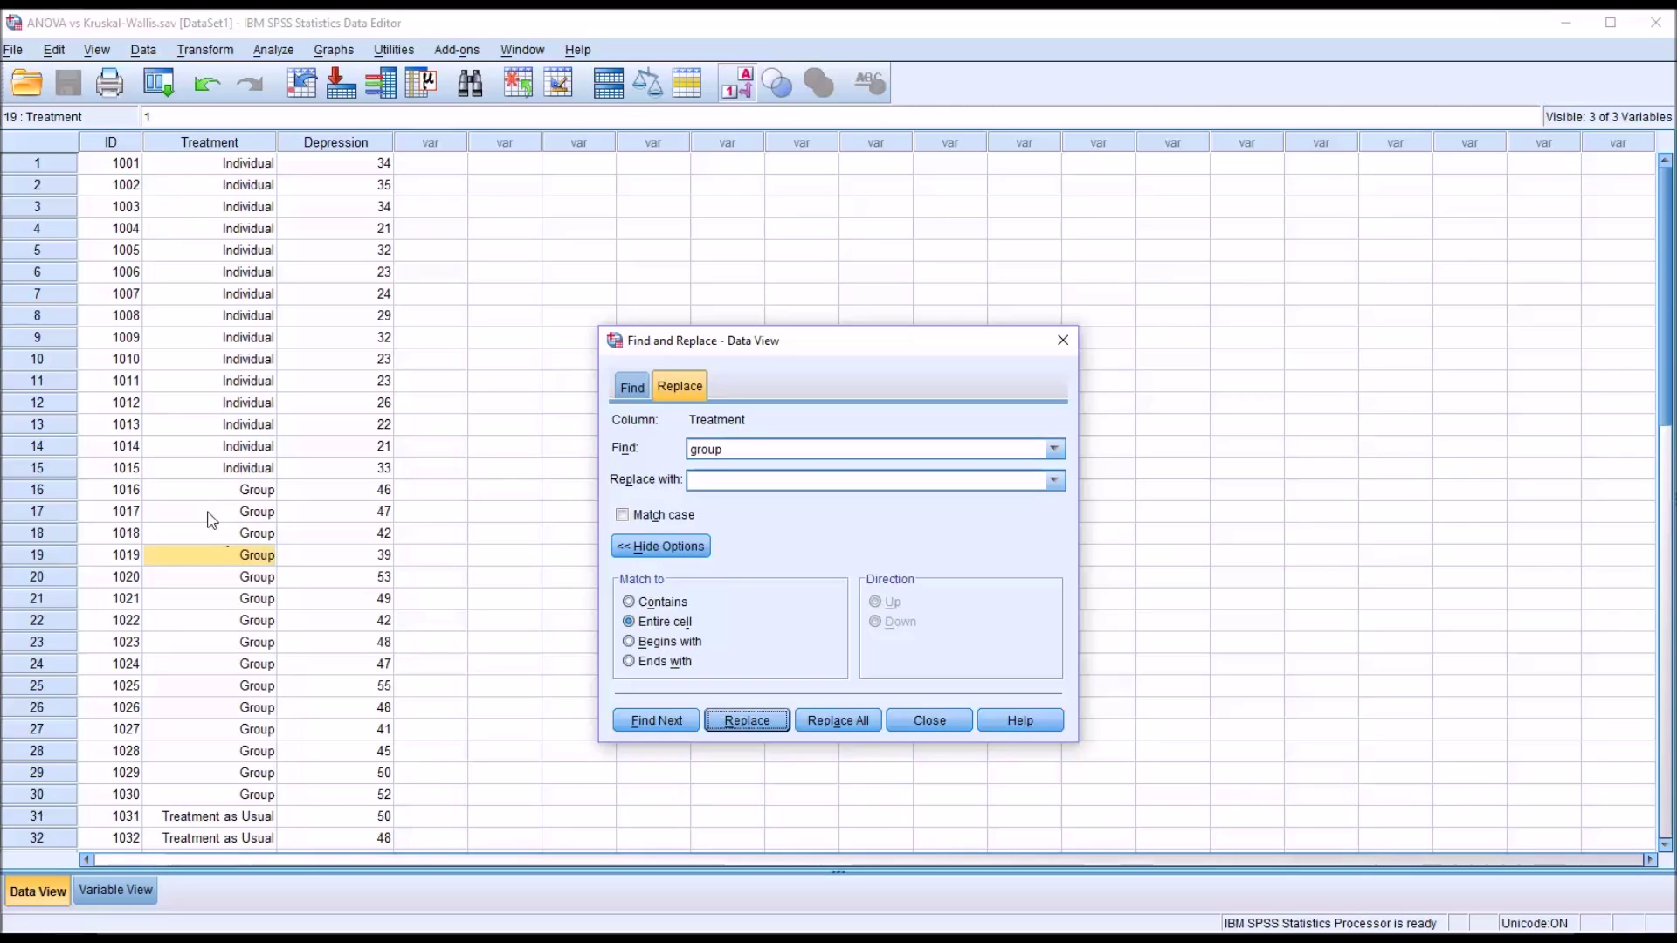
# - Try replacing Group with 'group counseling', which fails as not found, then go to Variable View
pyautogui.click(711, 481)
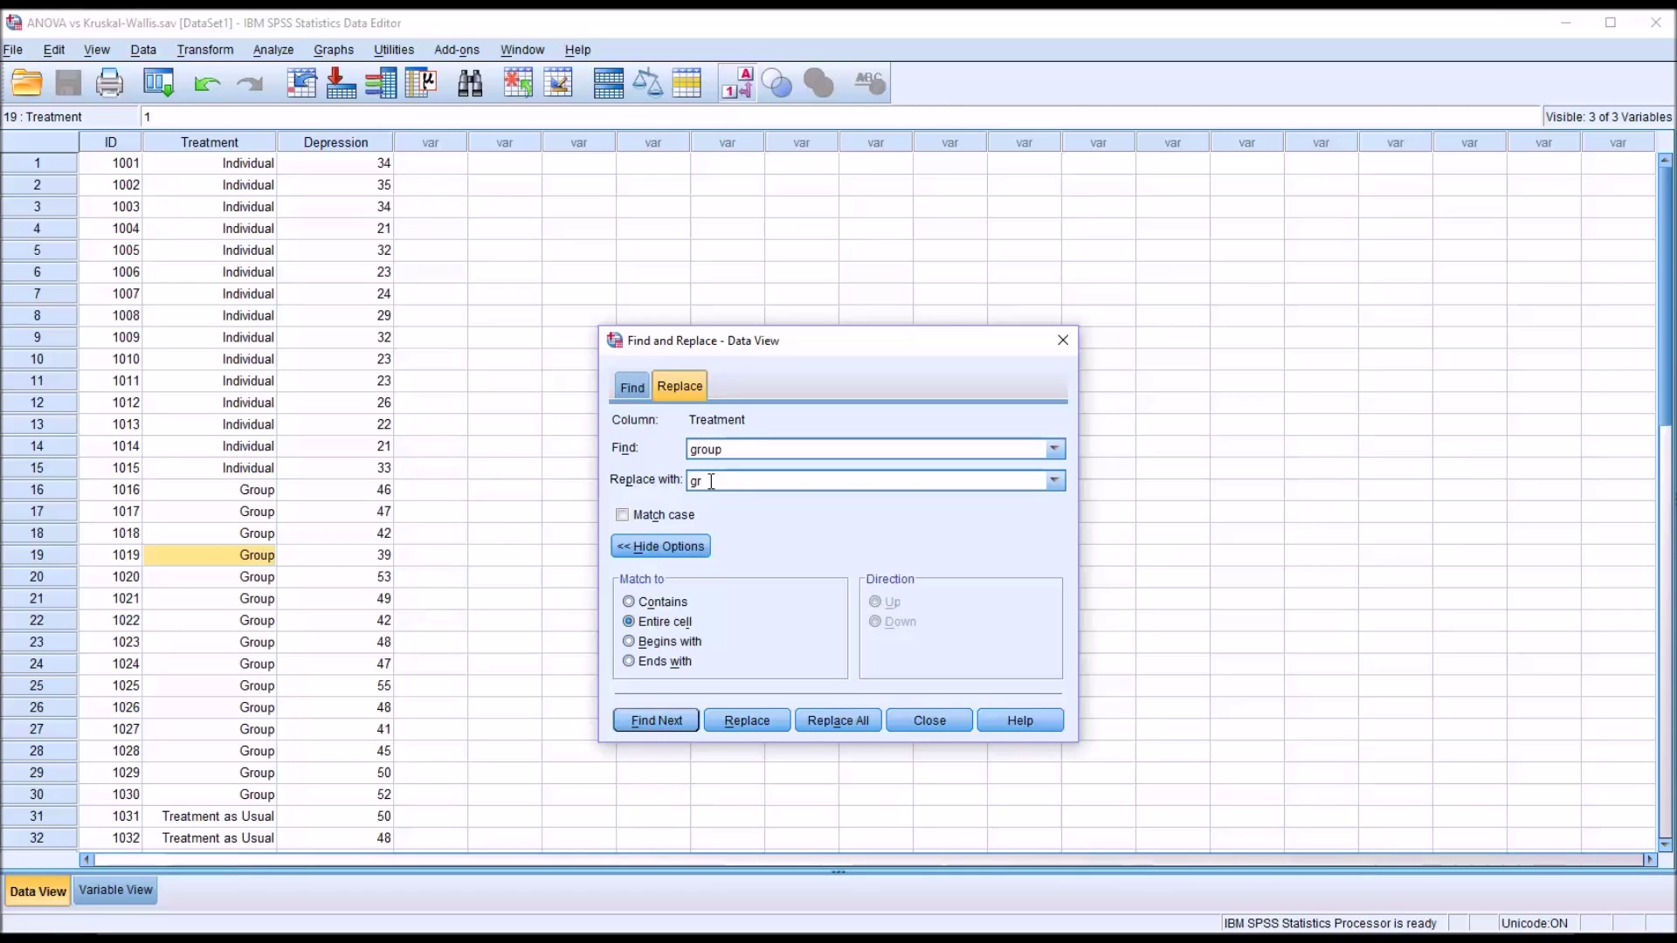
pyautogui.write('group counseling')
pyautogui.click(747, 721)
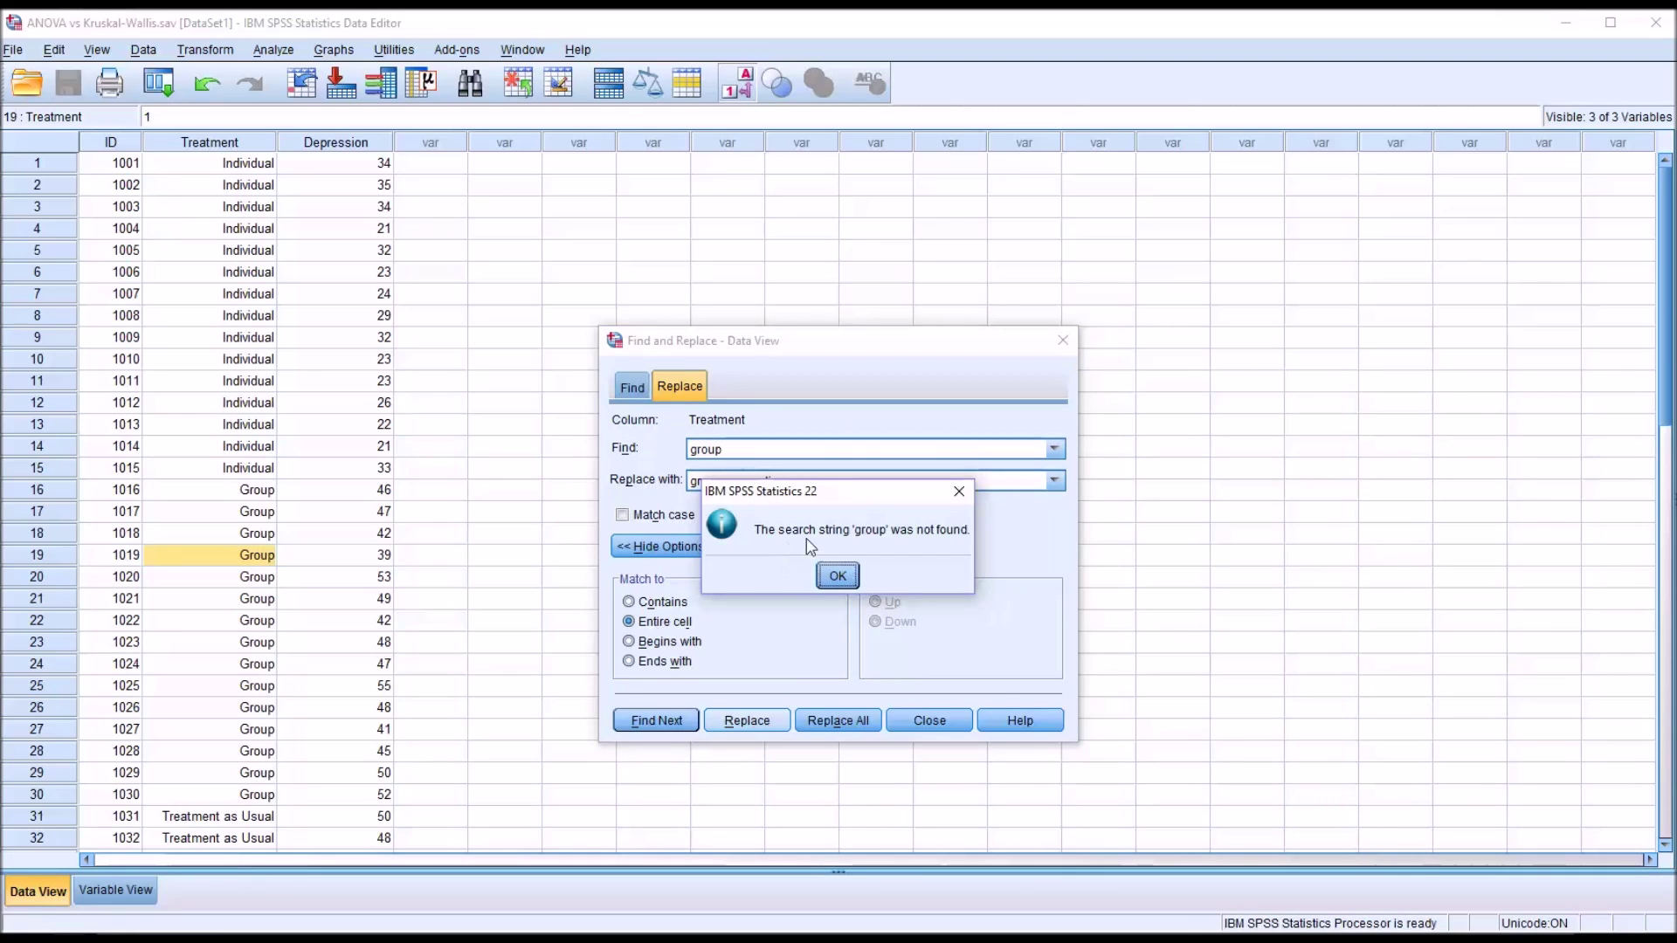
pyautogui.click(834, 577)
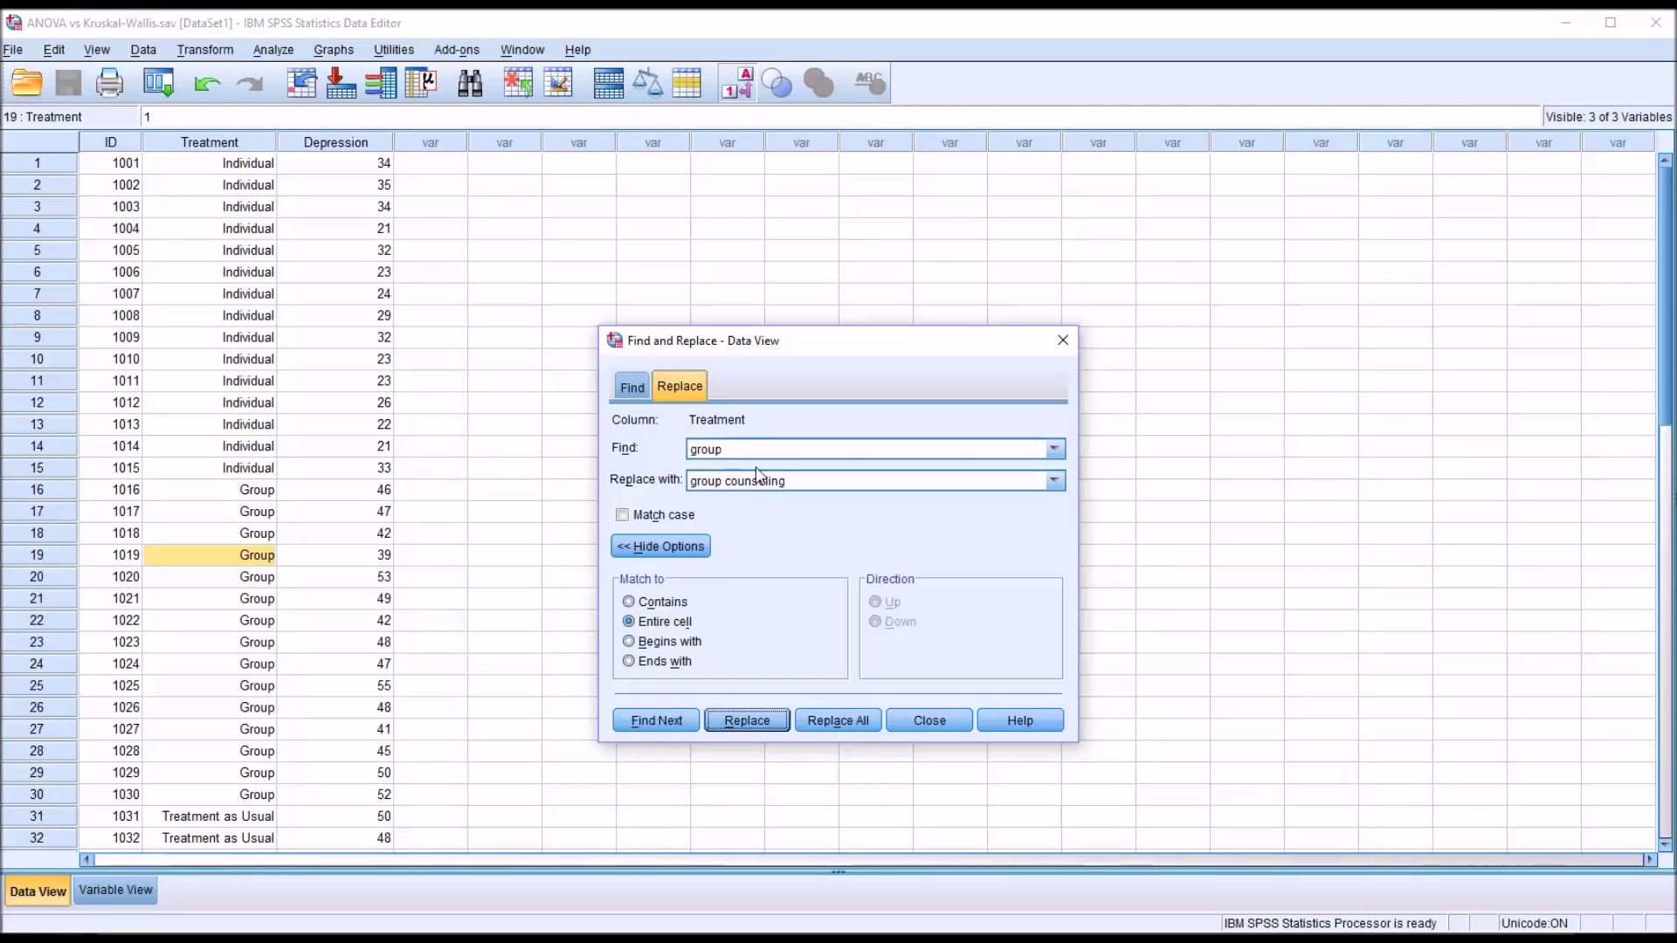
pyautogui.click(118, 891)
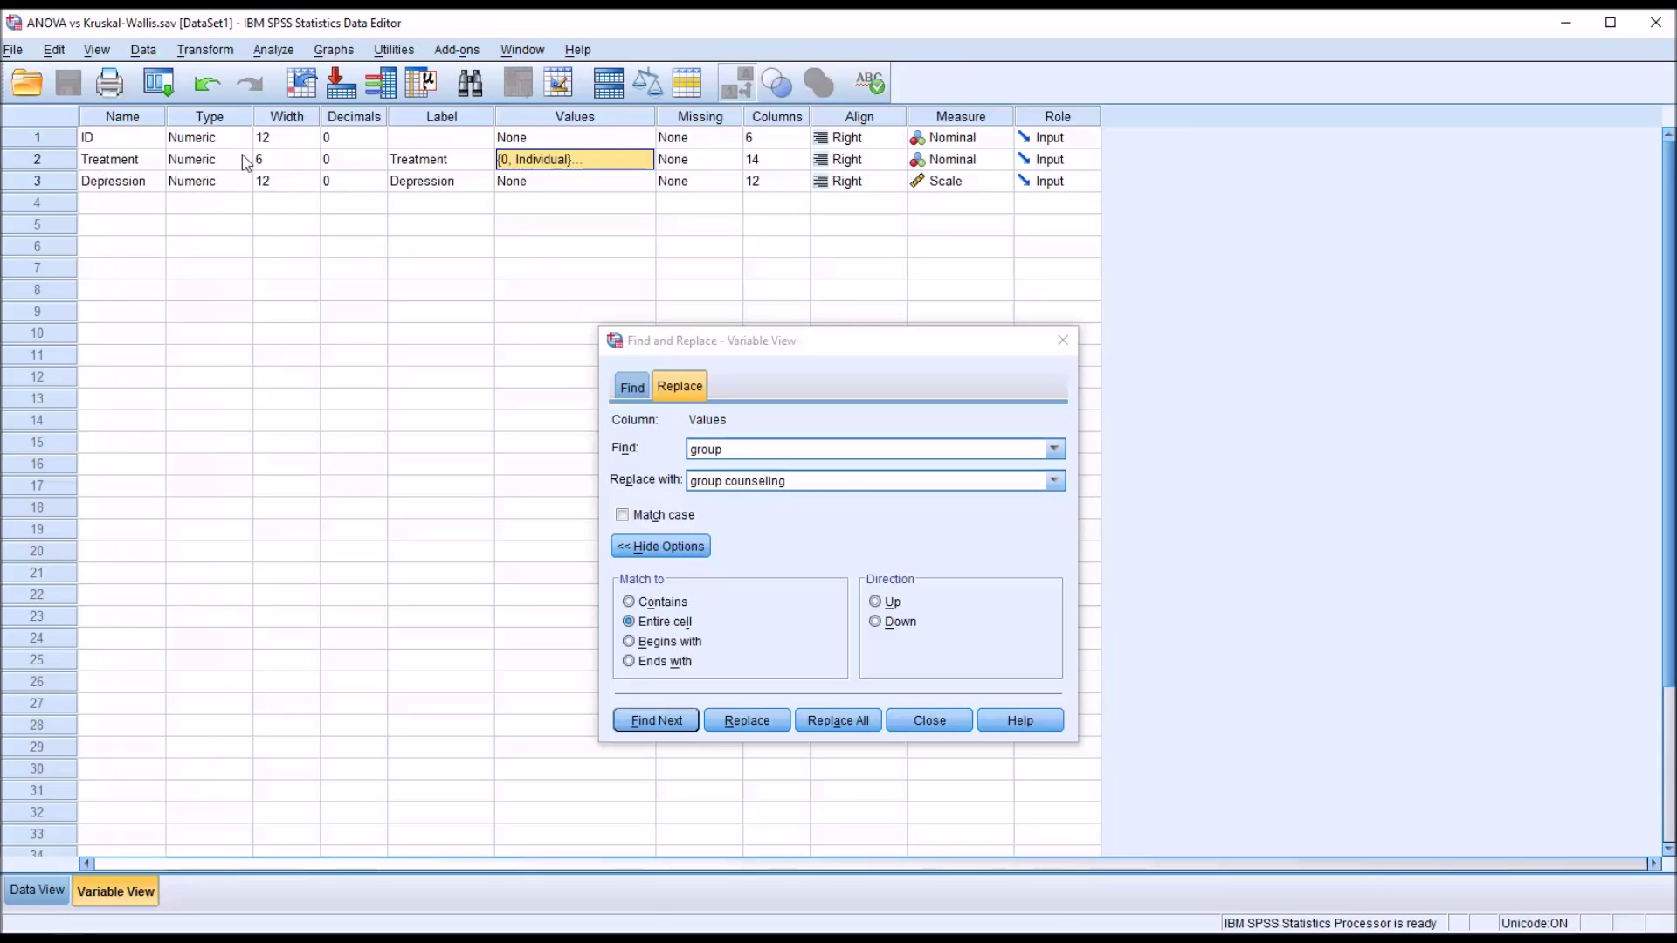
# - Recheck Treatment's 1 = Group value label without changing it, then return to Data View
pyautogui.click(644, 159)
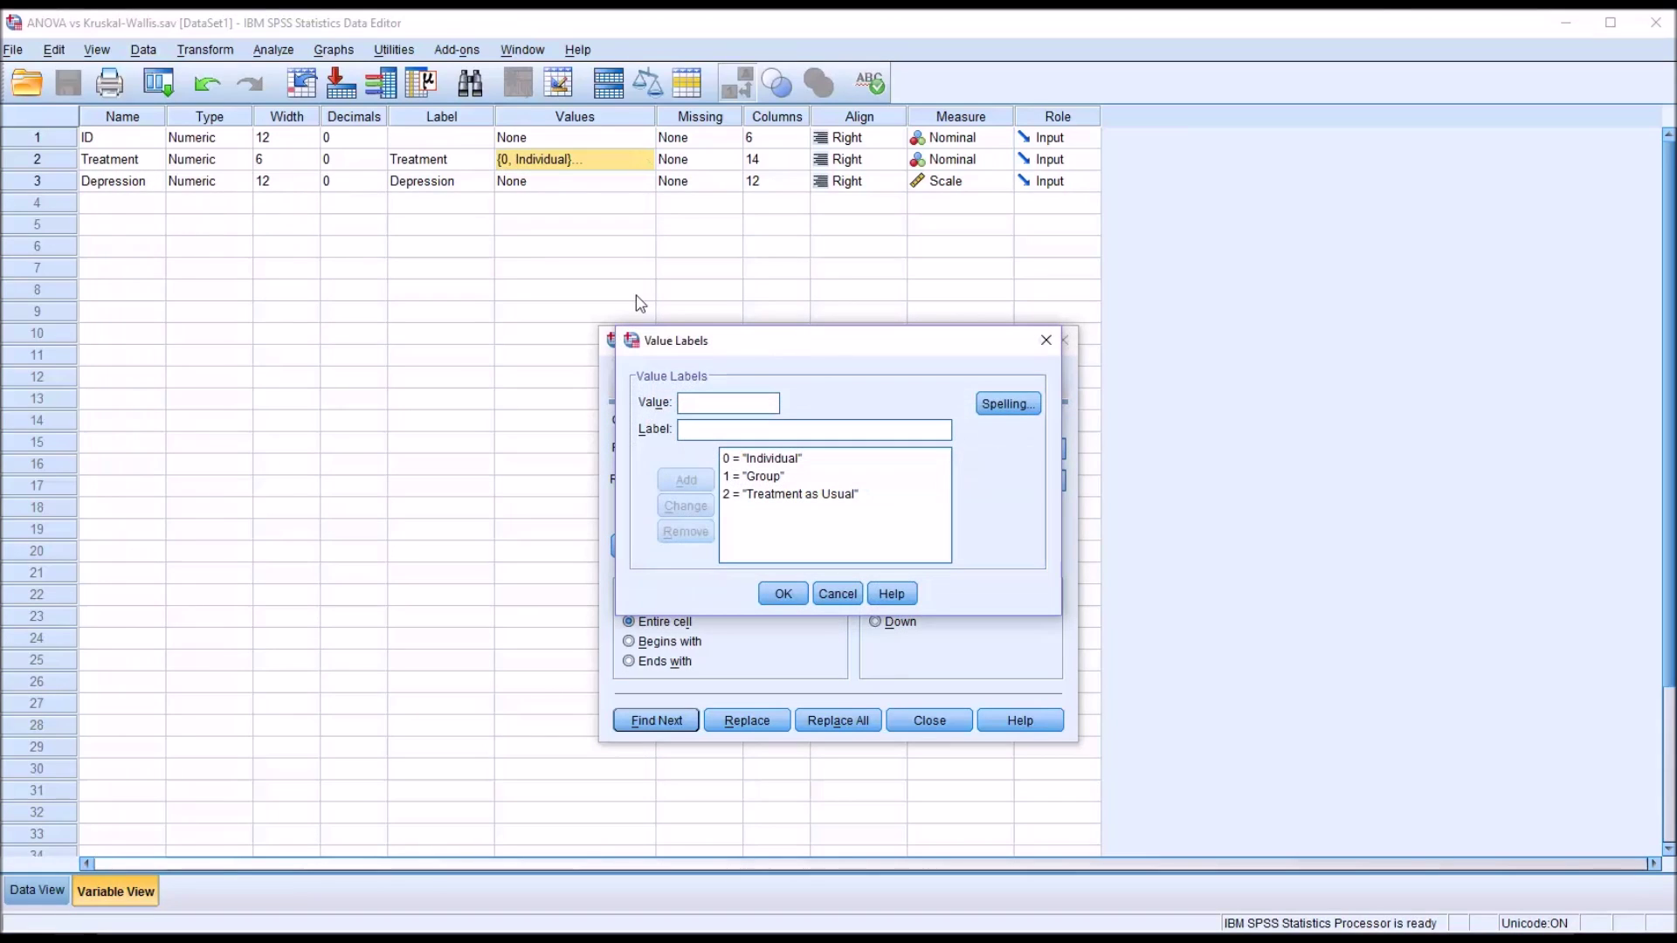
pyautogui.click(753, 477)
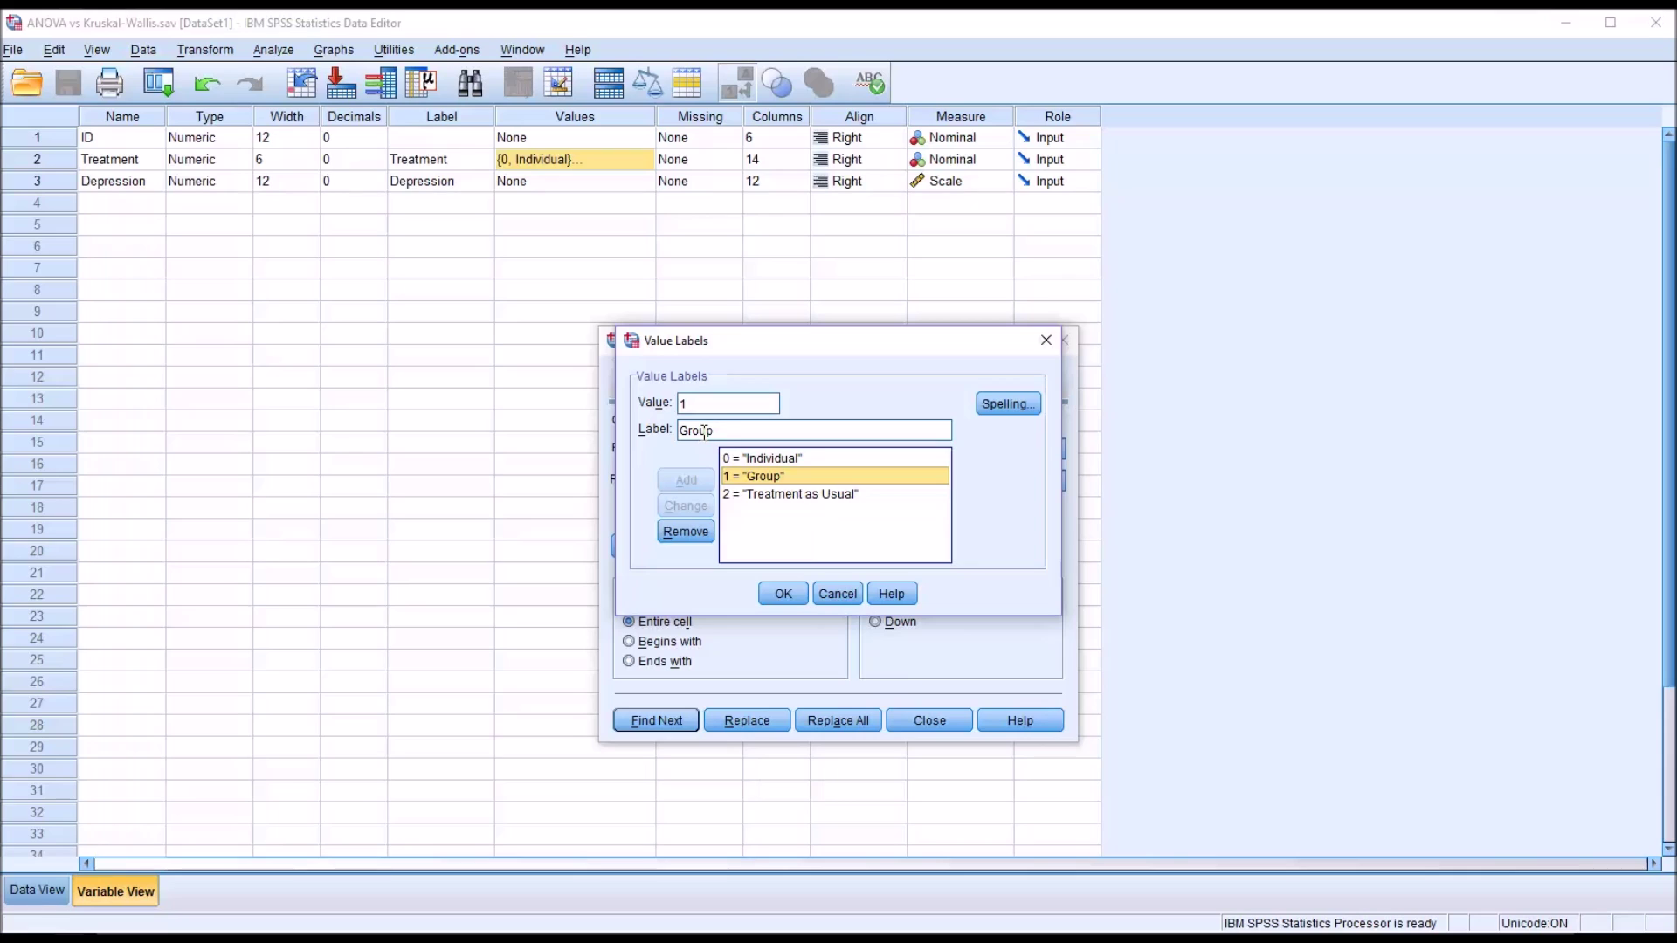
pyautogui.click(841, 593)
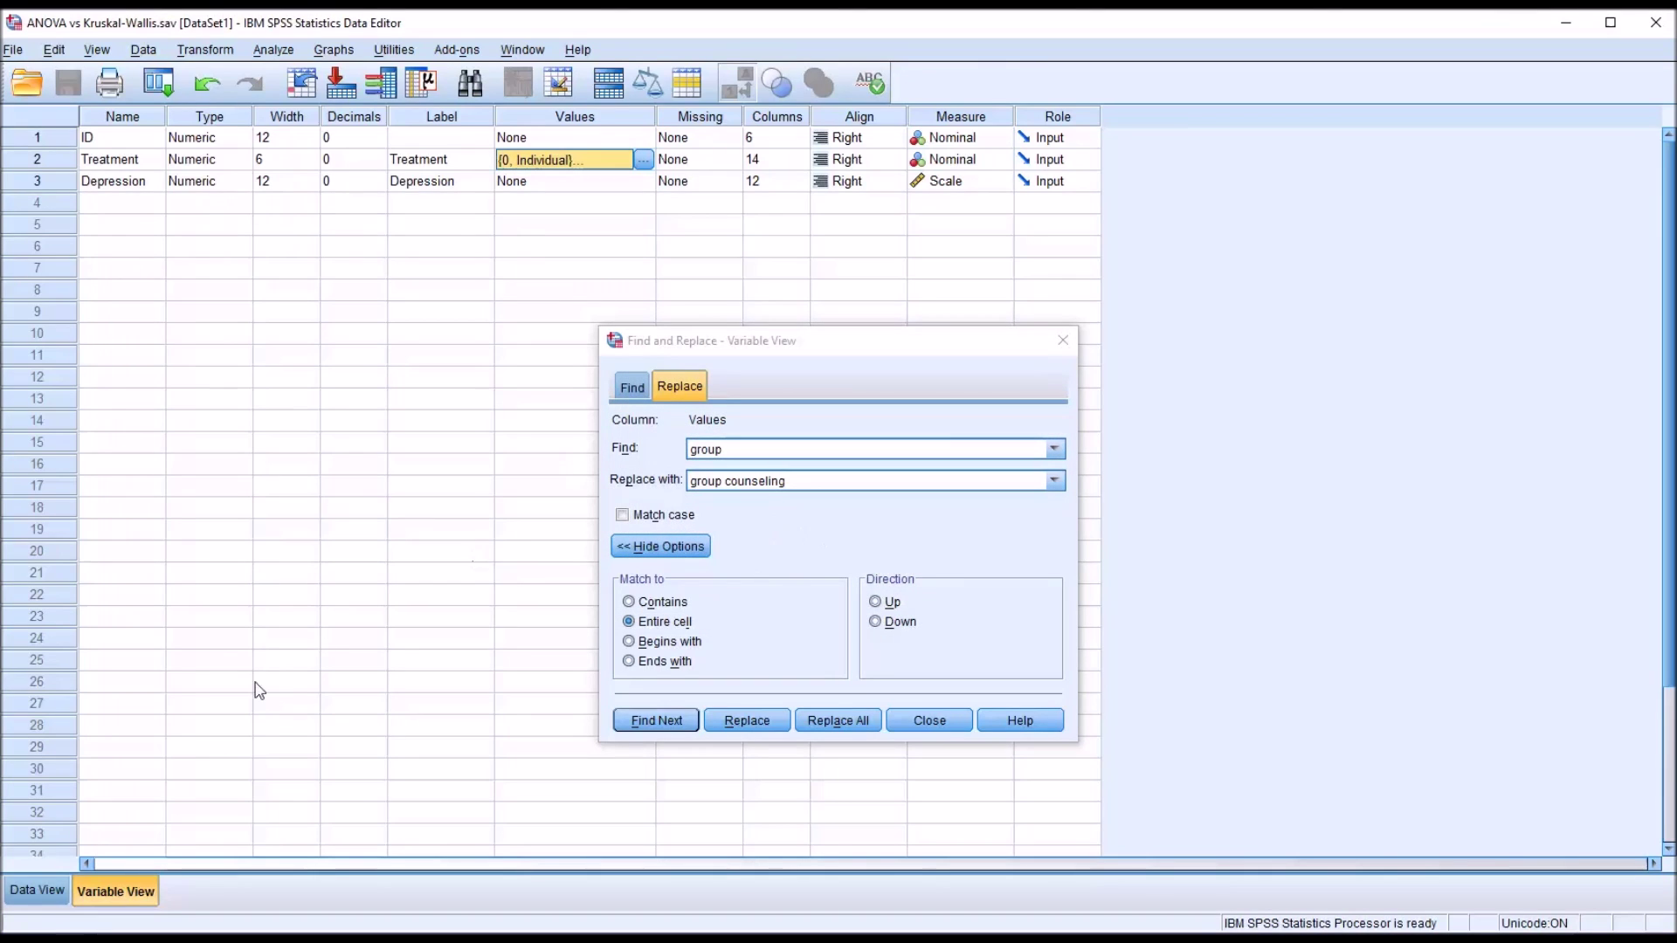
pyautogui.click(59, 886)
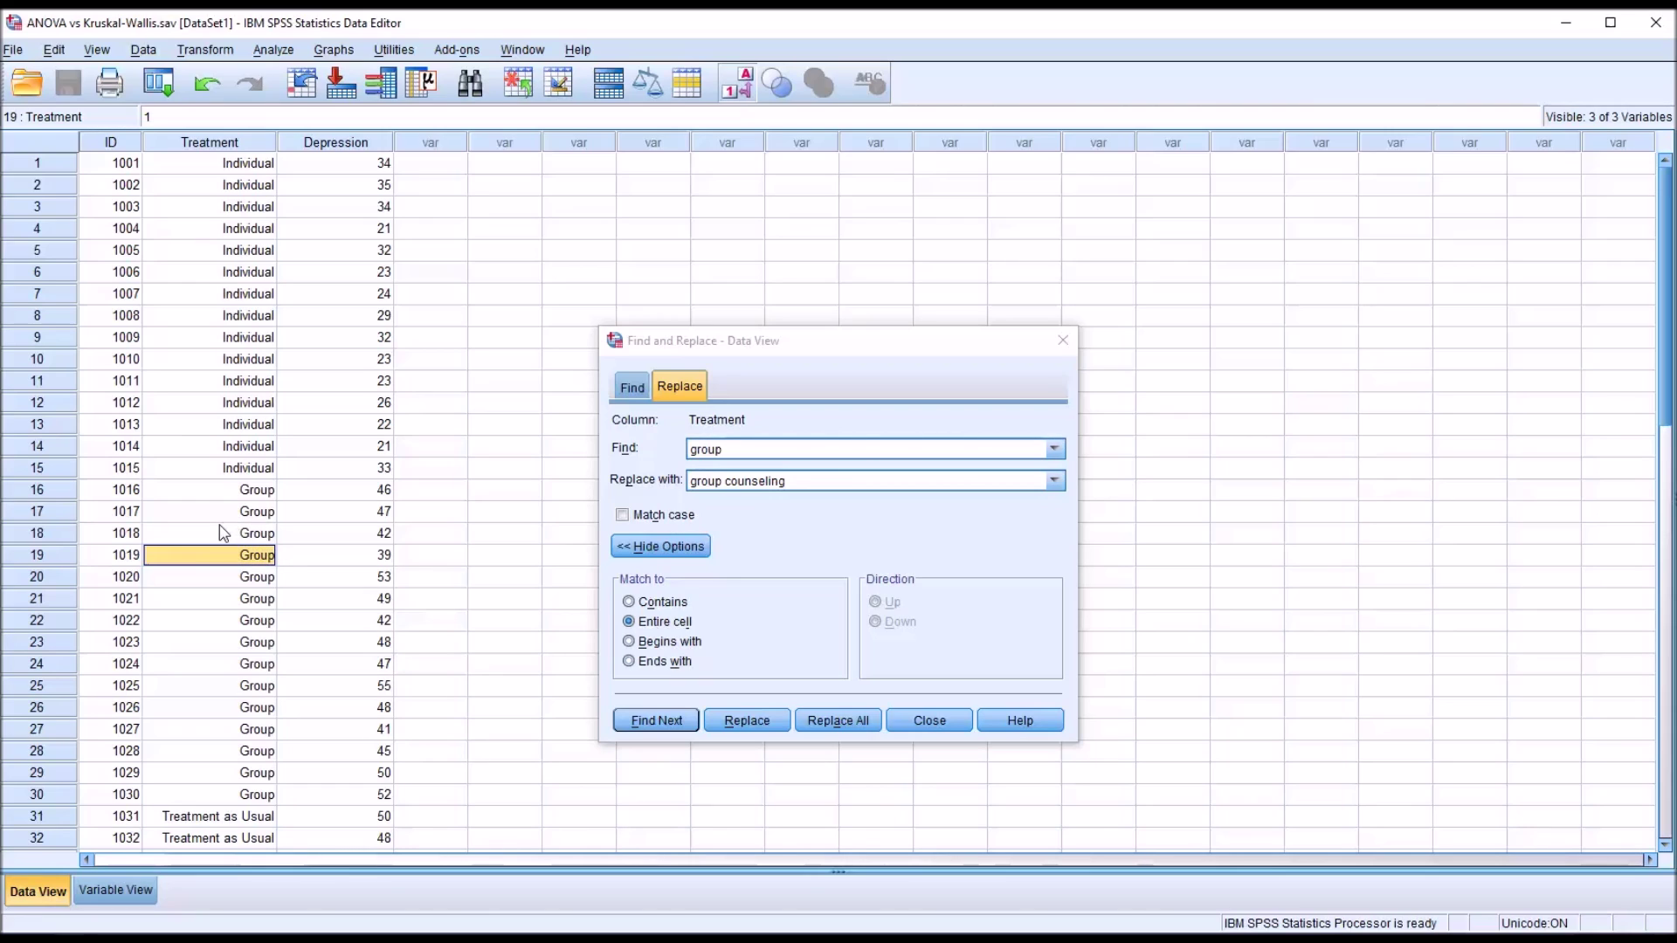
# - Show Treatment as numeric codes, set Find to 0 and clear the Replace with field
pyautogui.click(736, 89)
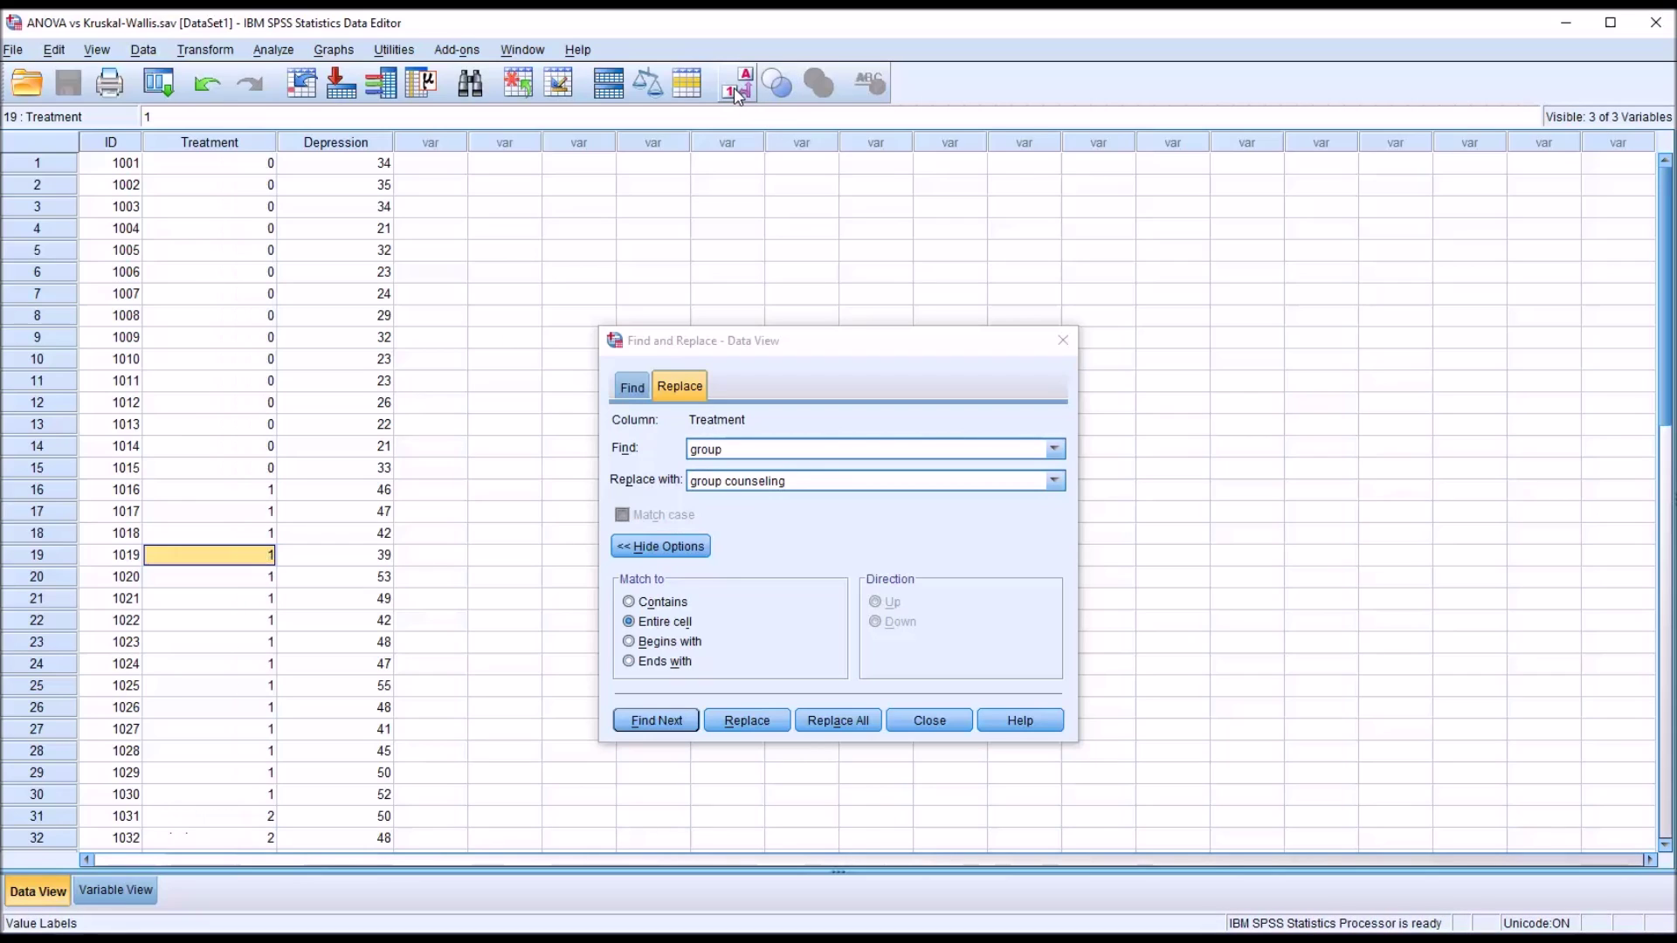
pyautogui.click(227, 164)
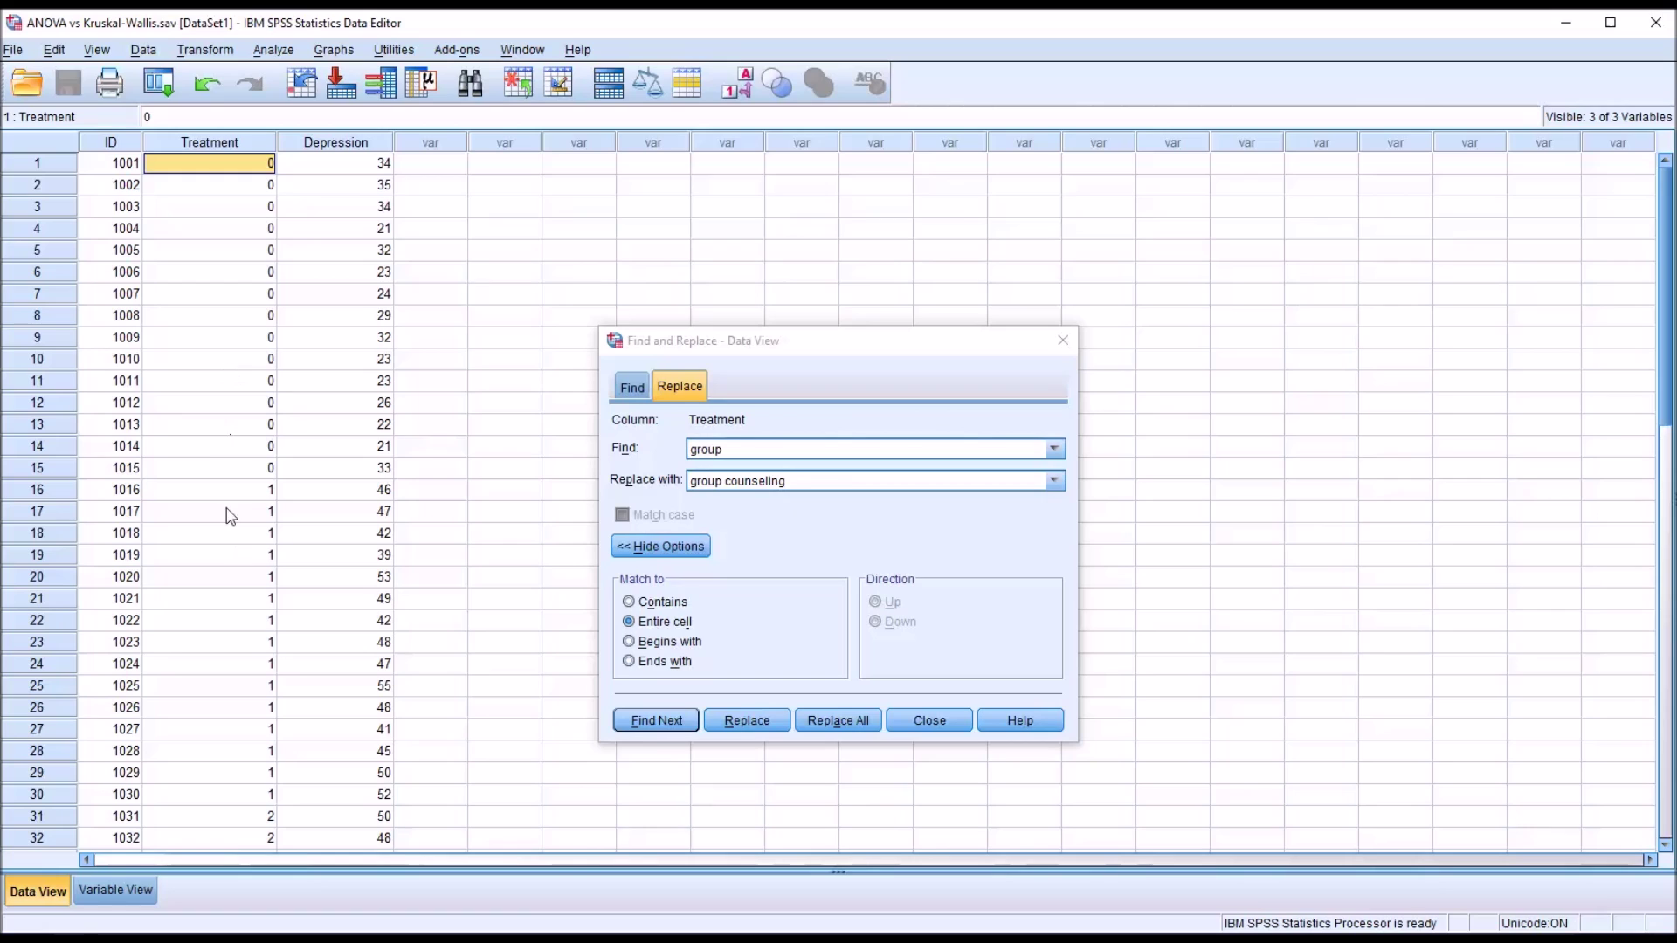
pyautogui.click(732, 451)
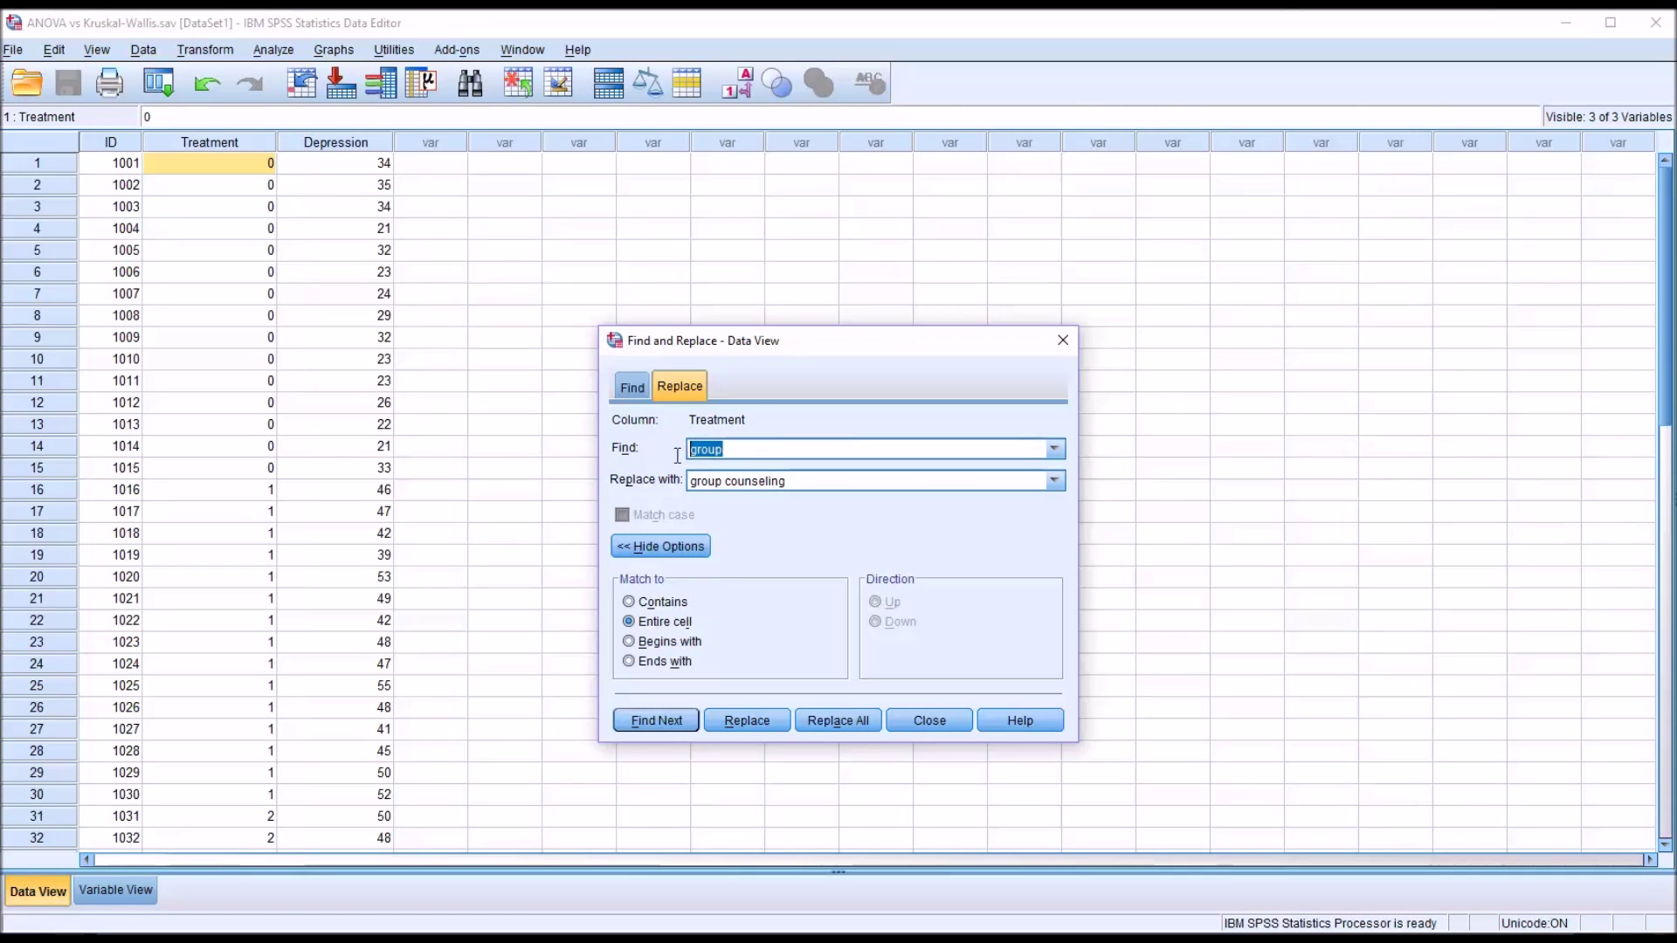
pyautogui.write('0')
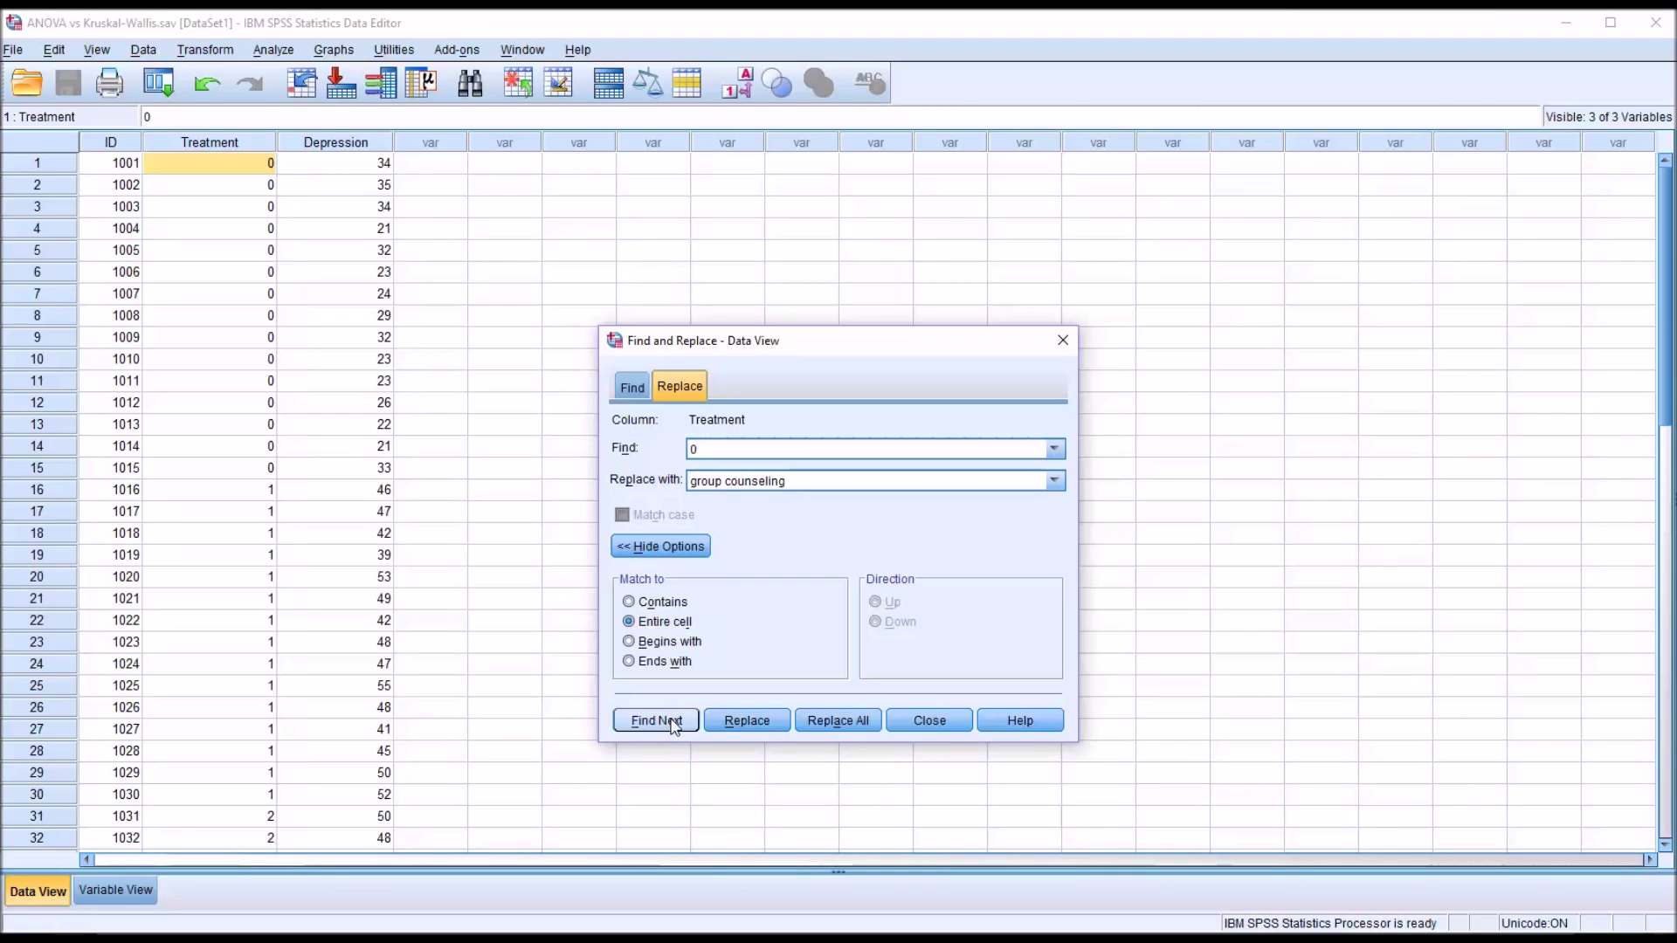
pyautogui.moveTo(788, 481); pyautogui.dragTo(690, 485)
pyautogui.moveTo(792, 482); pyautogui.dragTo(672, 487)
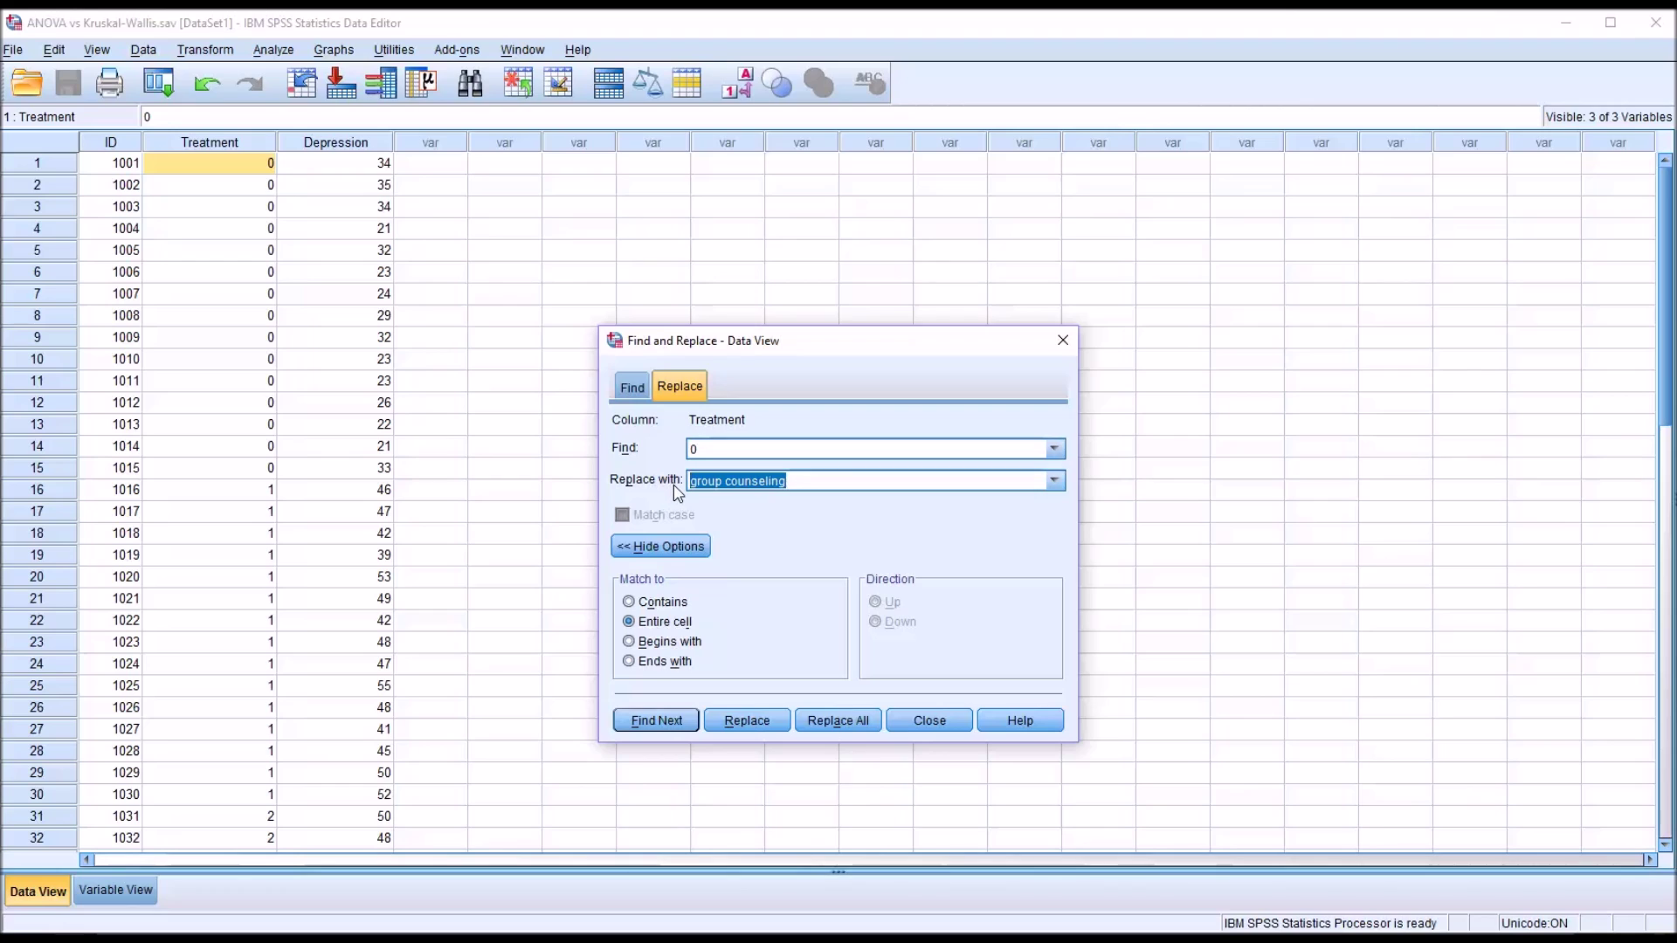
pyautogui.press('Delete')
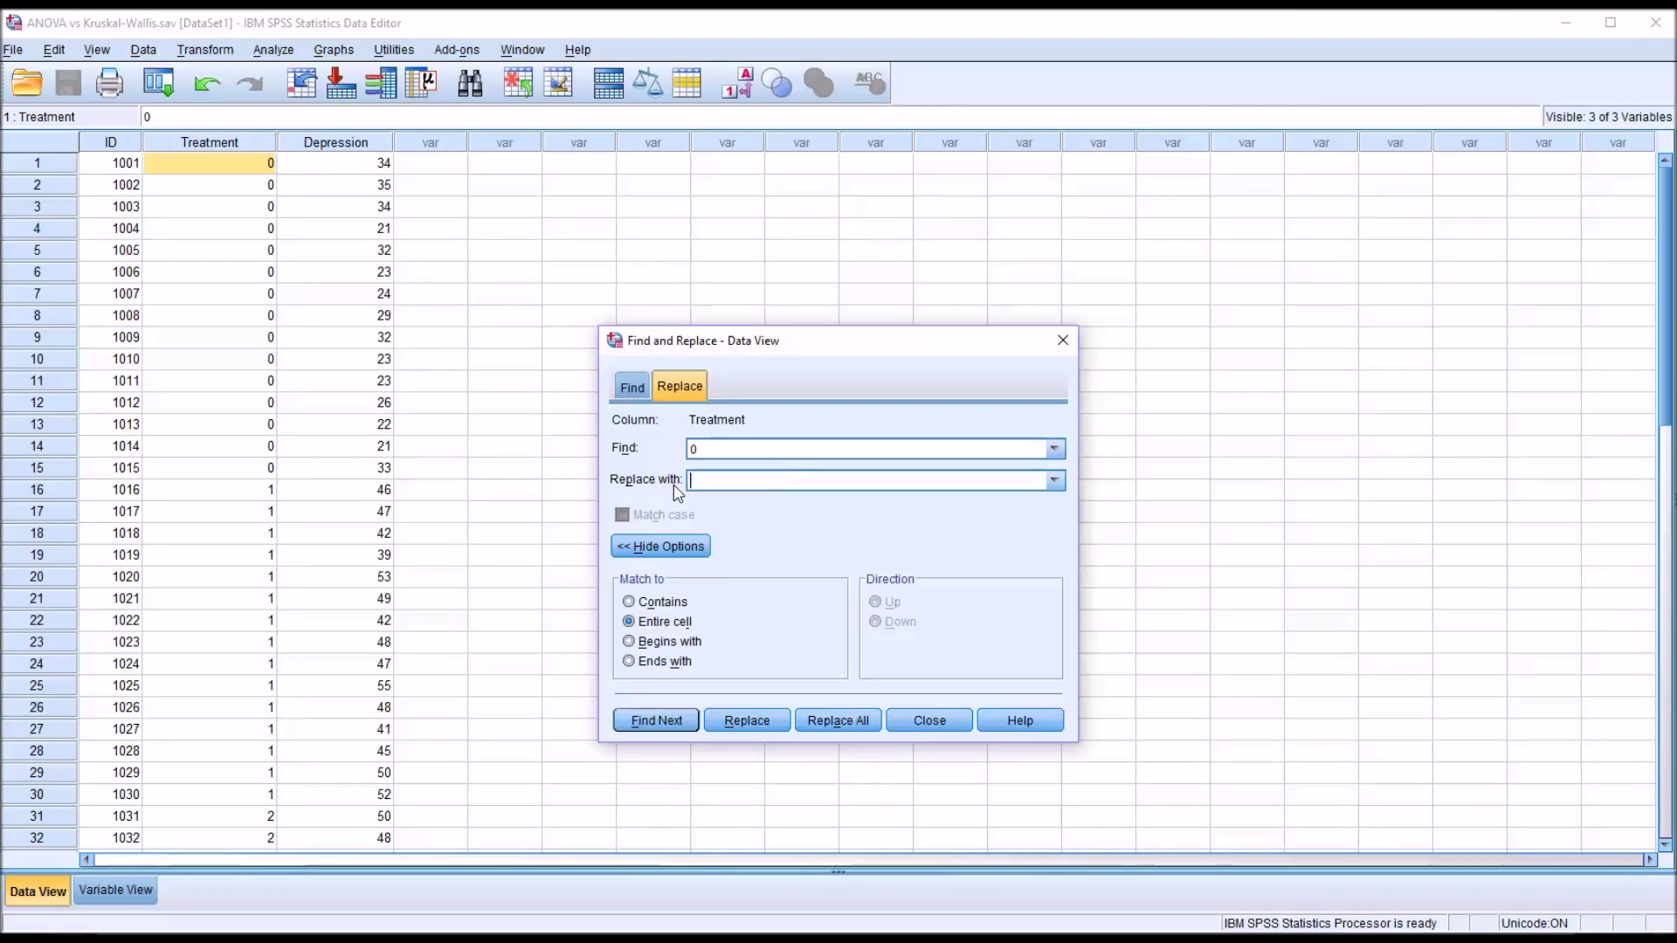
# - Step through the Treatment cases matching code 0
pyautogui.click(680, 725)
pyautogui.click(680, 725)
pyautogui.click(680, 725)
pyautogui.click(680, 725)
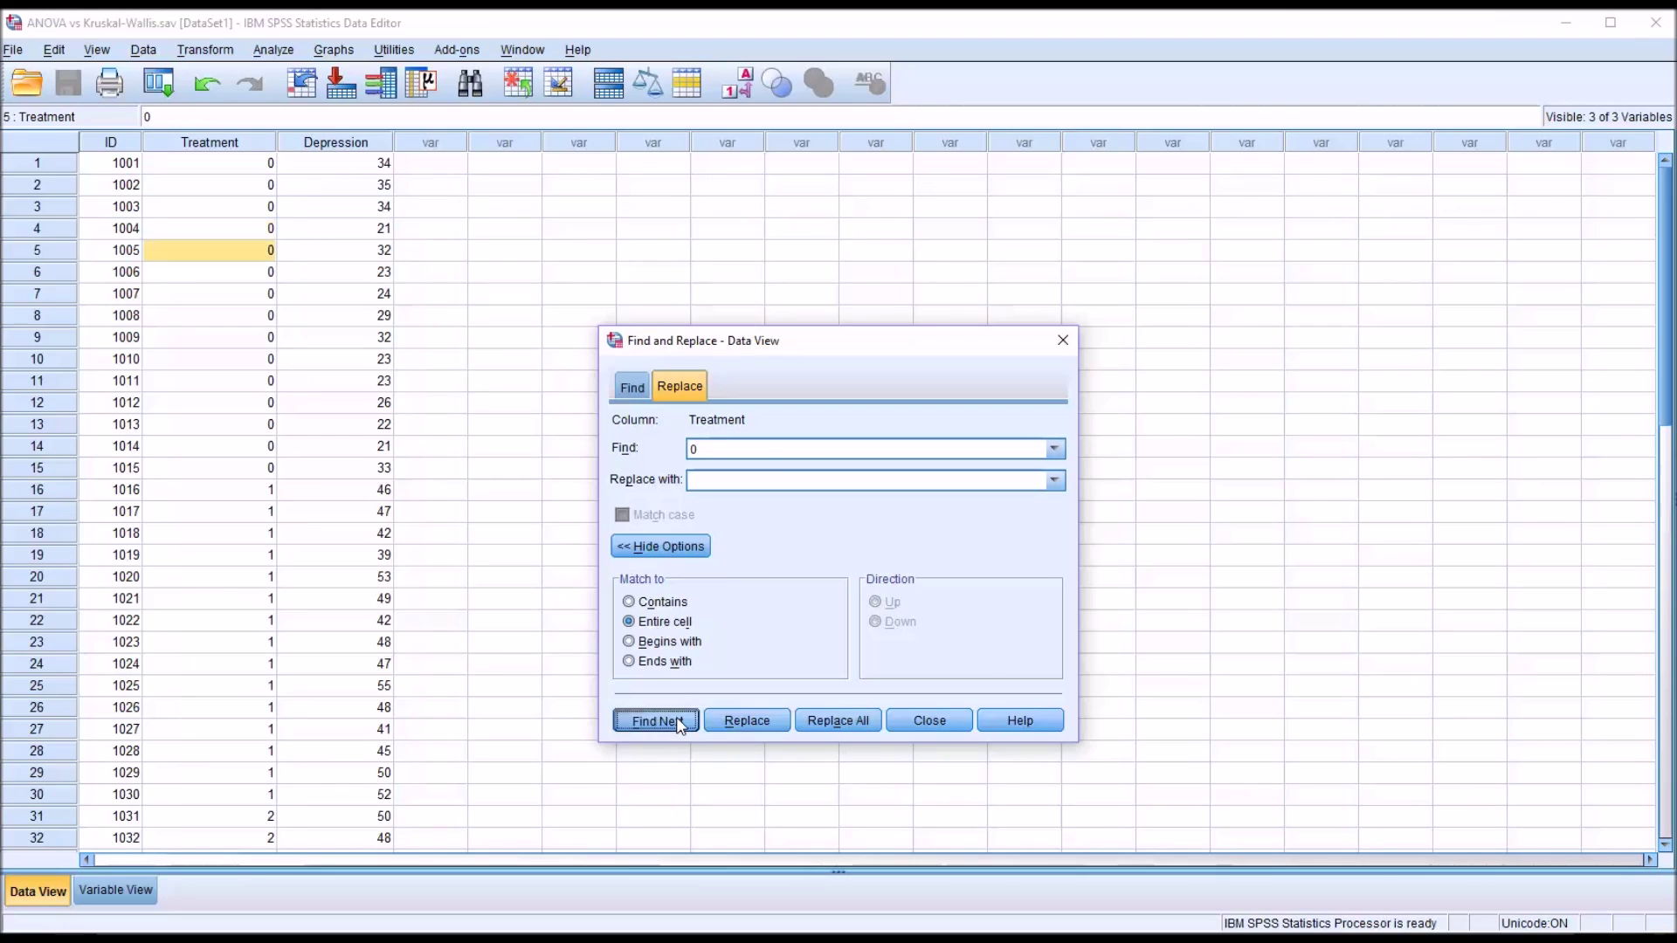
pyautogui.click(681, 725)
pyautogui.click(680, 725)
pyautogui.click(680, 725)
pyautogui.click(680, 725)
pyautogui.click(680, 725)
pyautogui.click(680, 725)
pyautogui.click(680, 725)
pyautogui.click(746, 720)
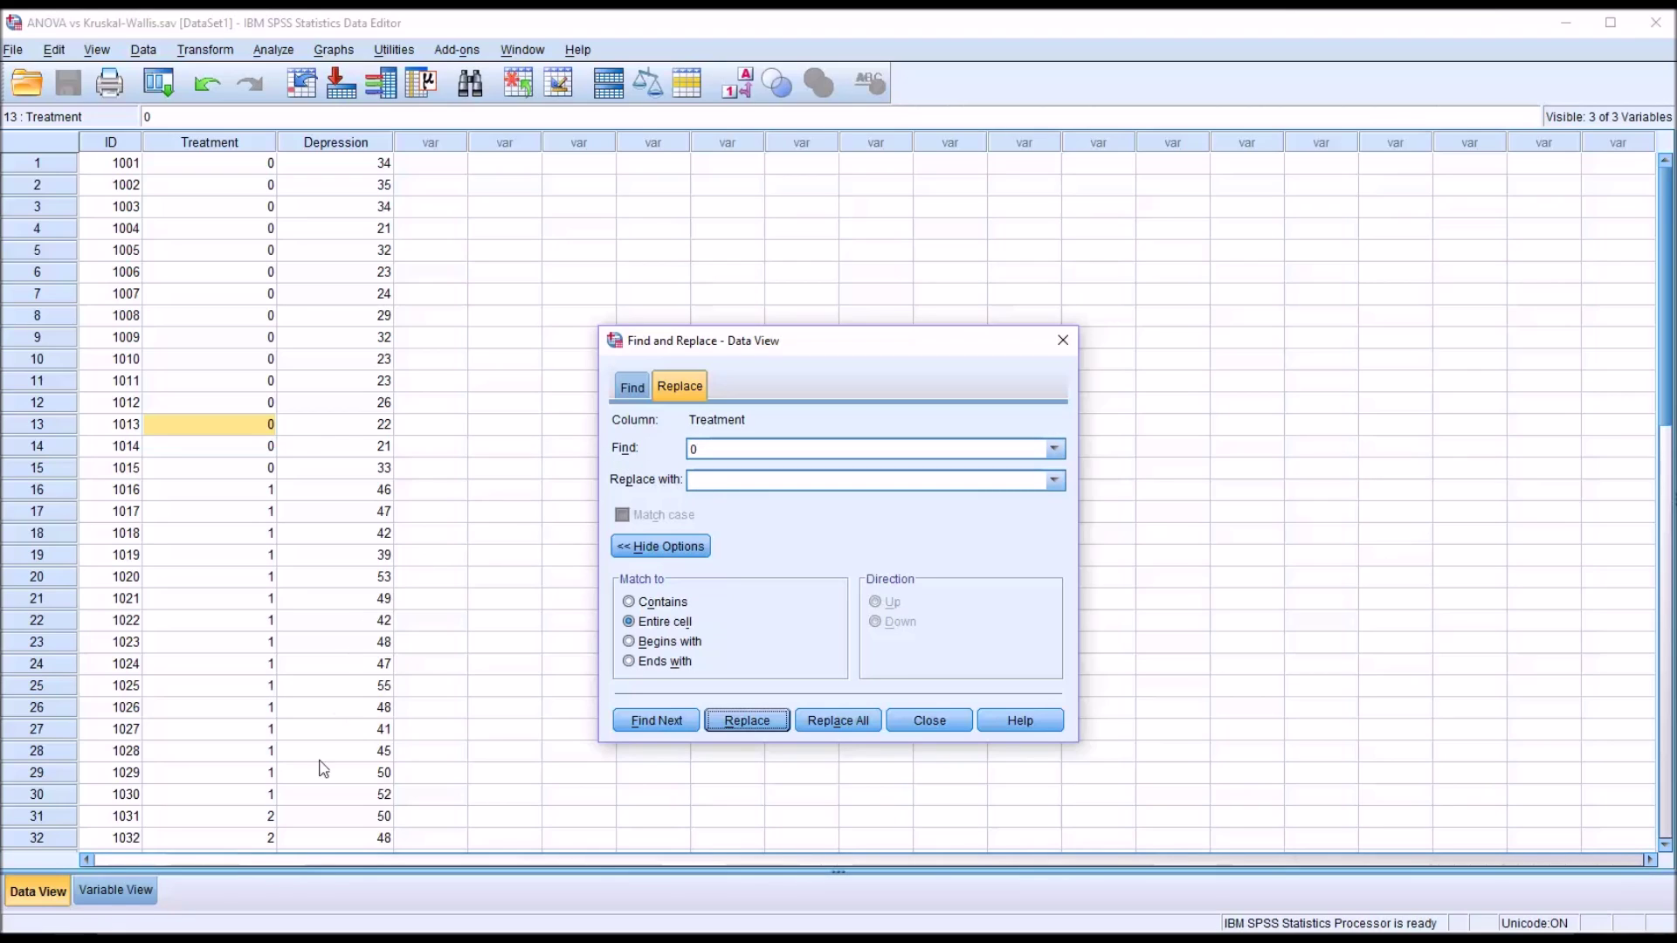
pyautogui.click(707, 480)
# - Replace code 0 with 2 in rows 13 and 5, toggling value labels to compare
pyautogui.write('2')
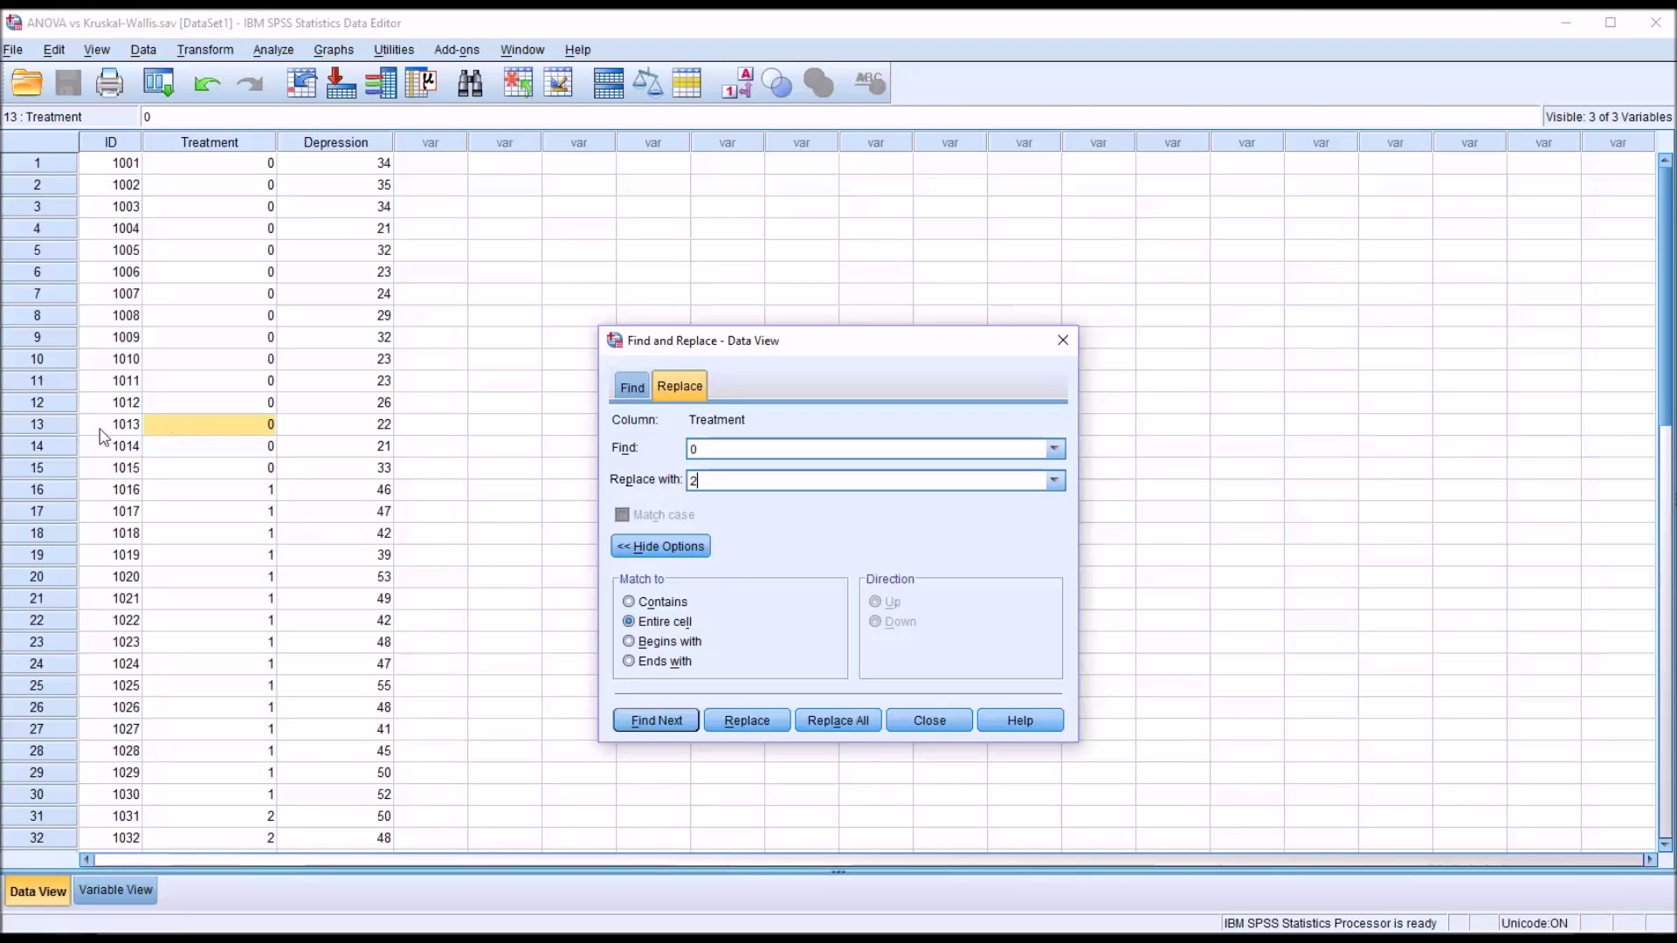
pyautogui.click(749, 721)
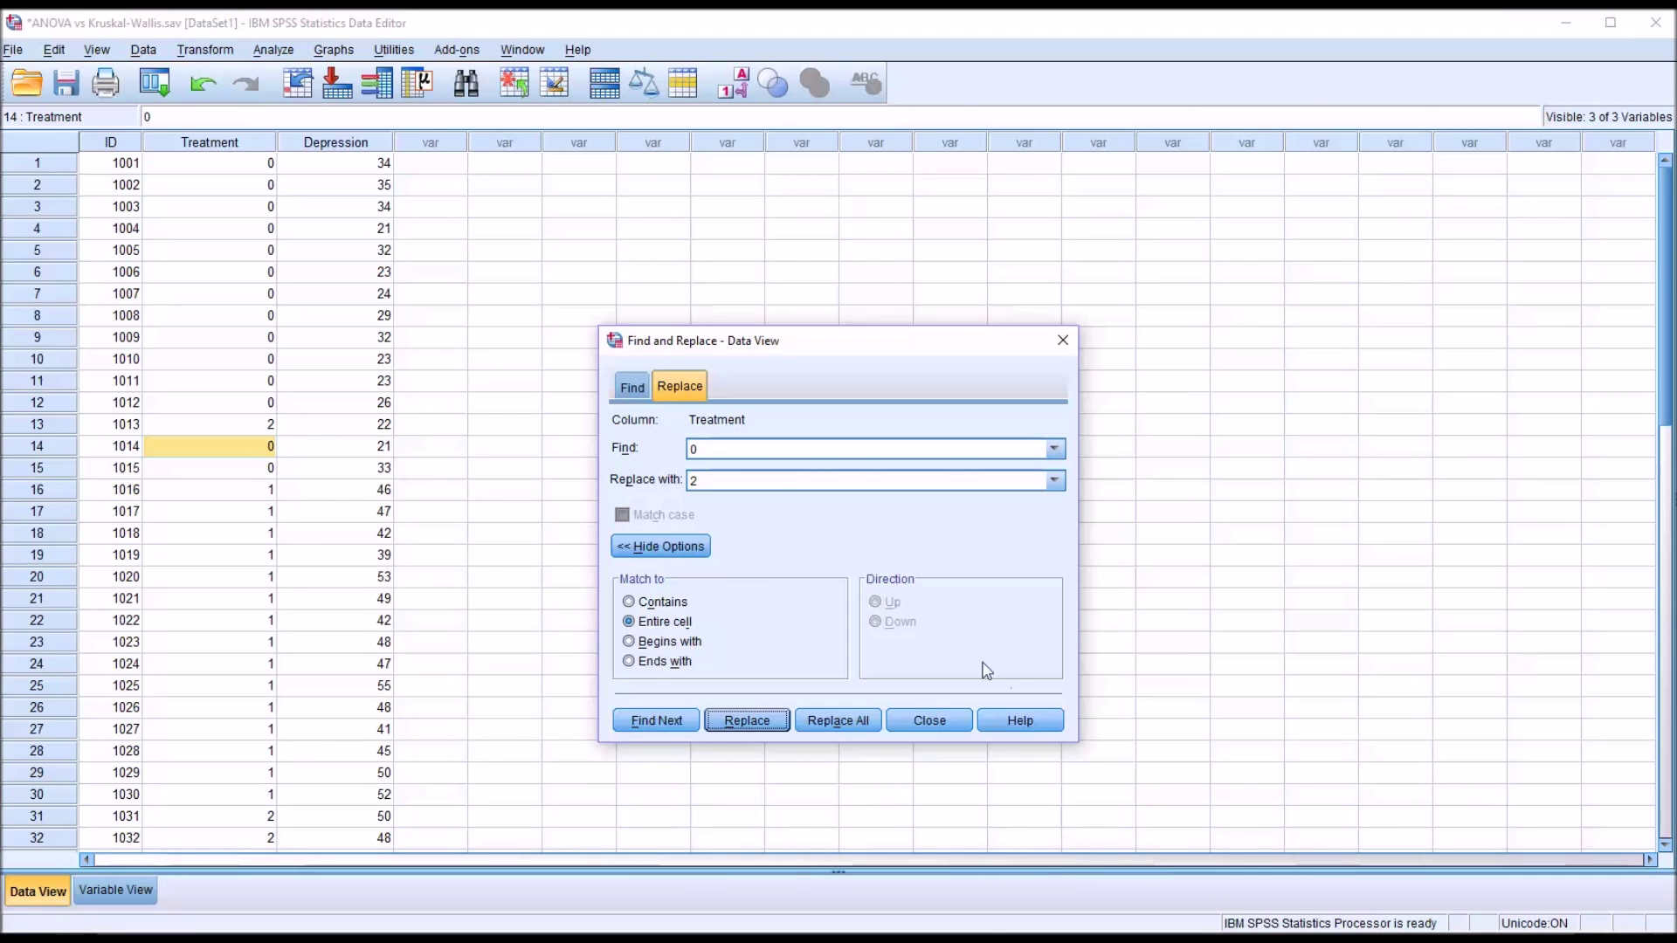
pyautogui.click(734, 82)
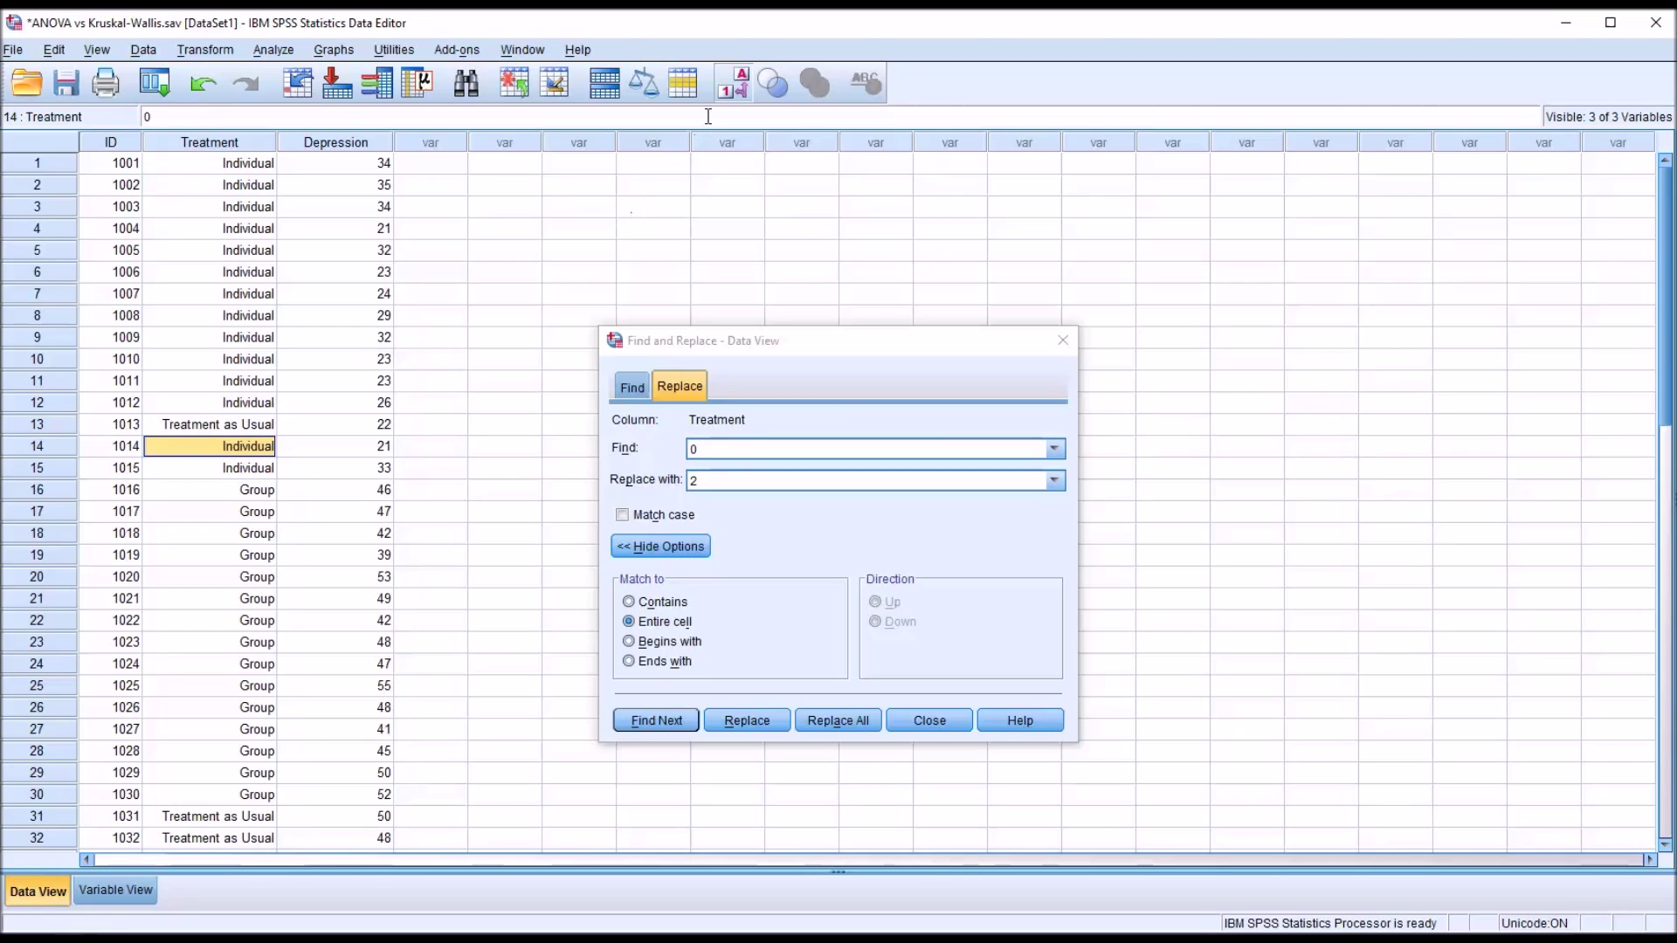
pyautogui.click(730, 93)
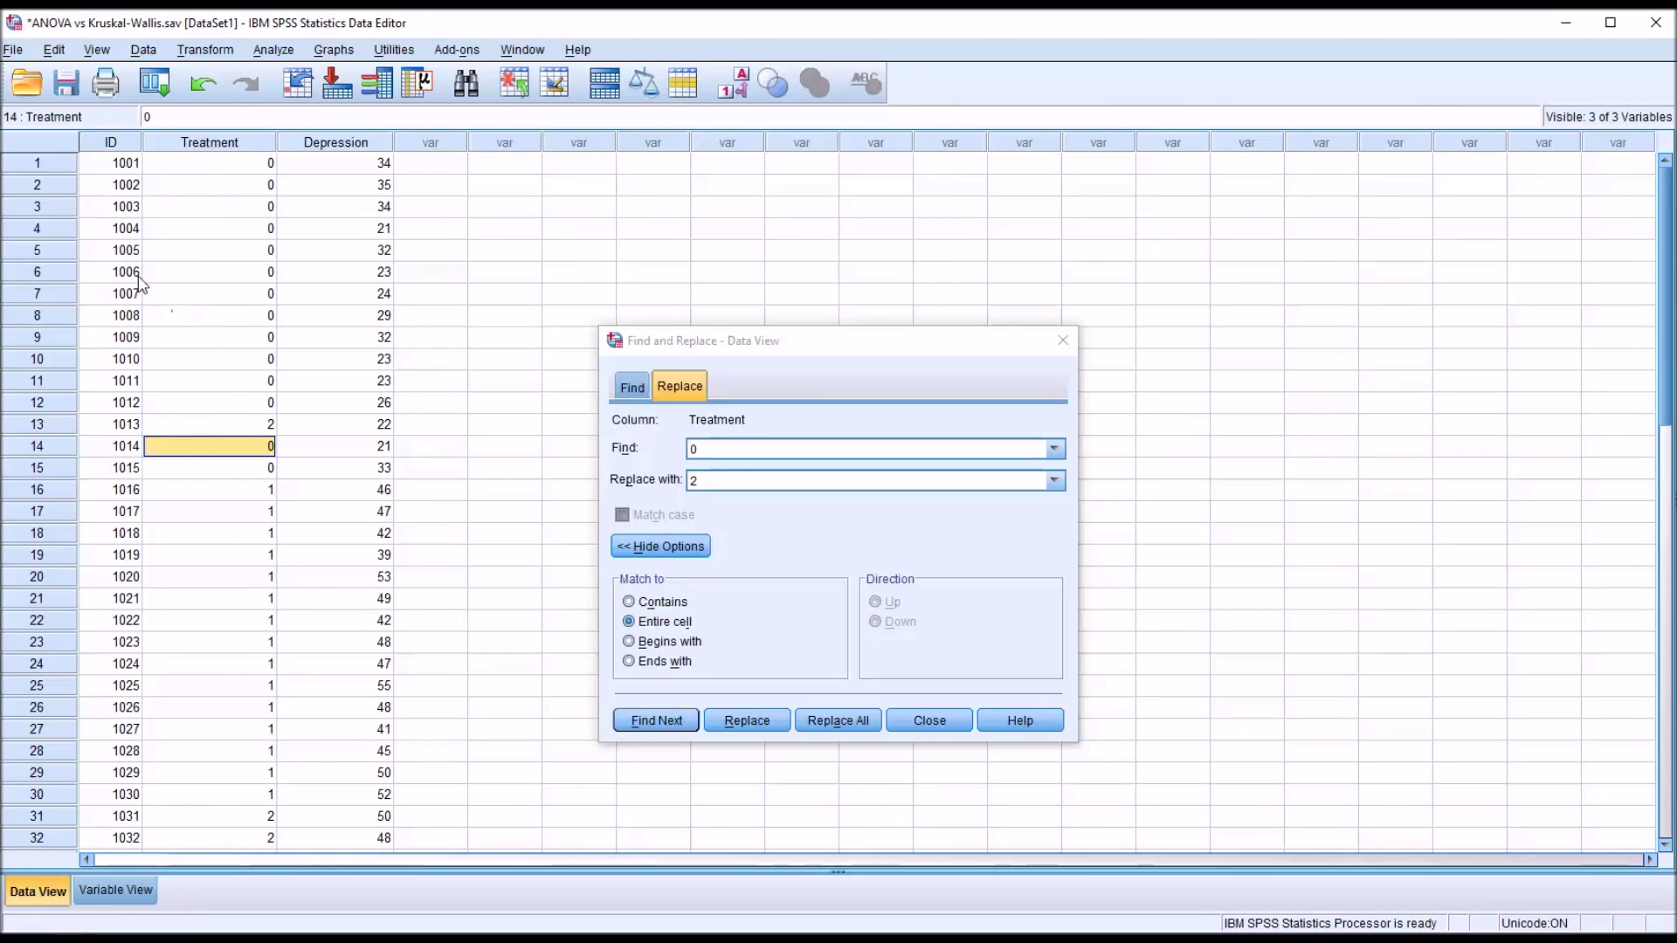
pyautogui.click(211, 254)
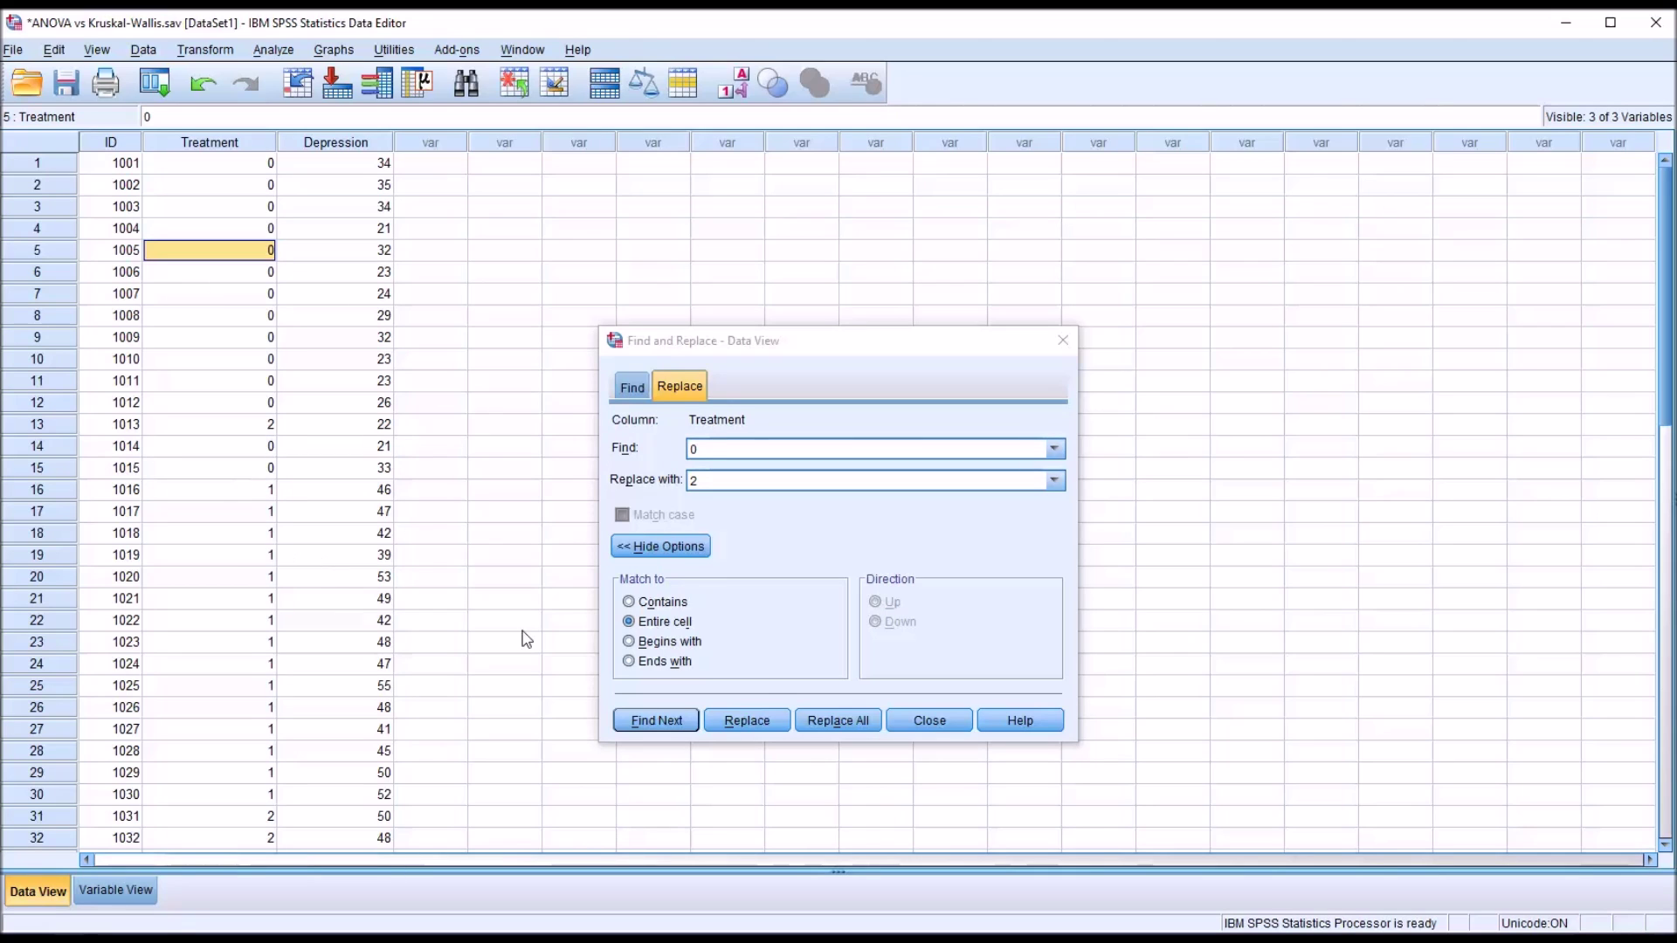
pyautogui.click(742, 720)
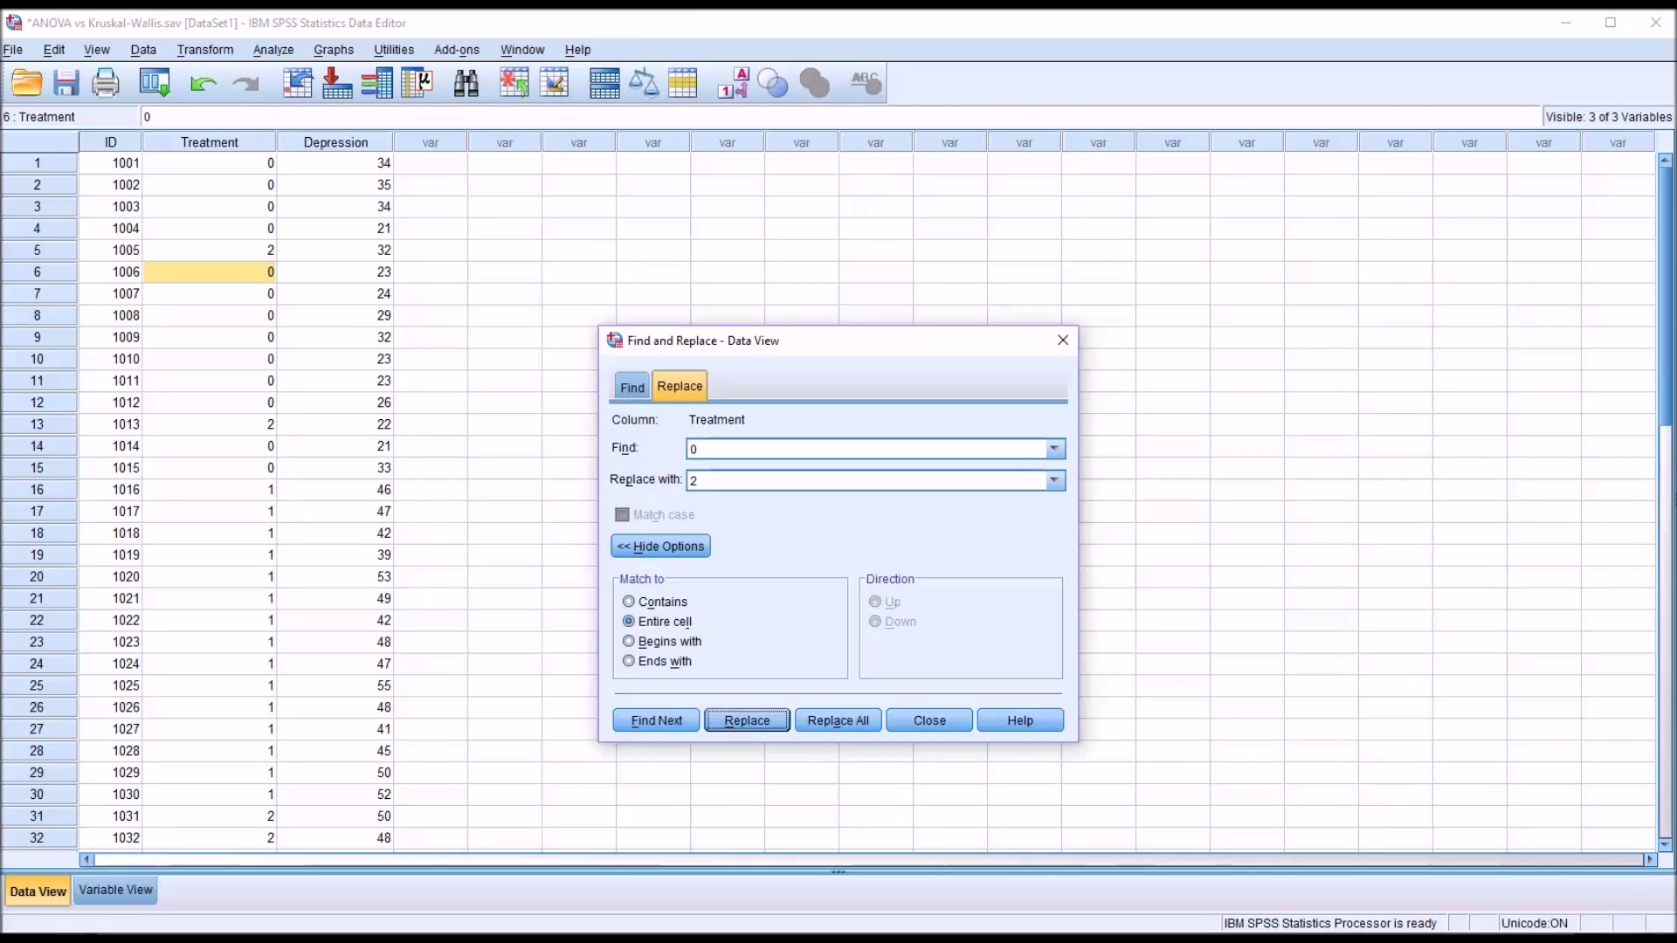
pyautogui.click(733, 87)
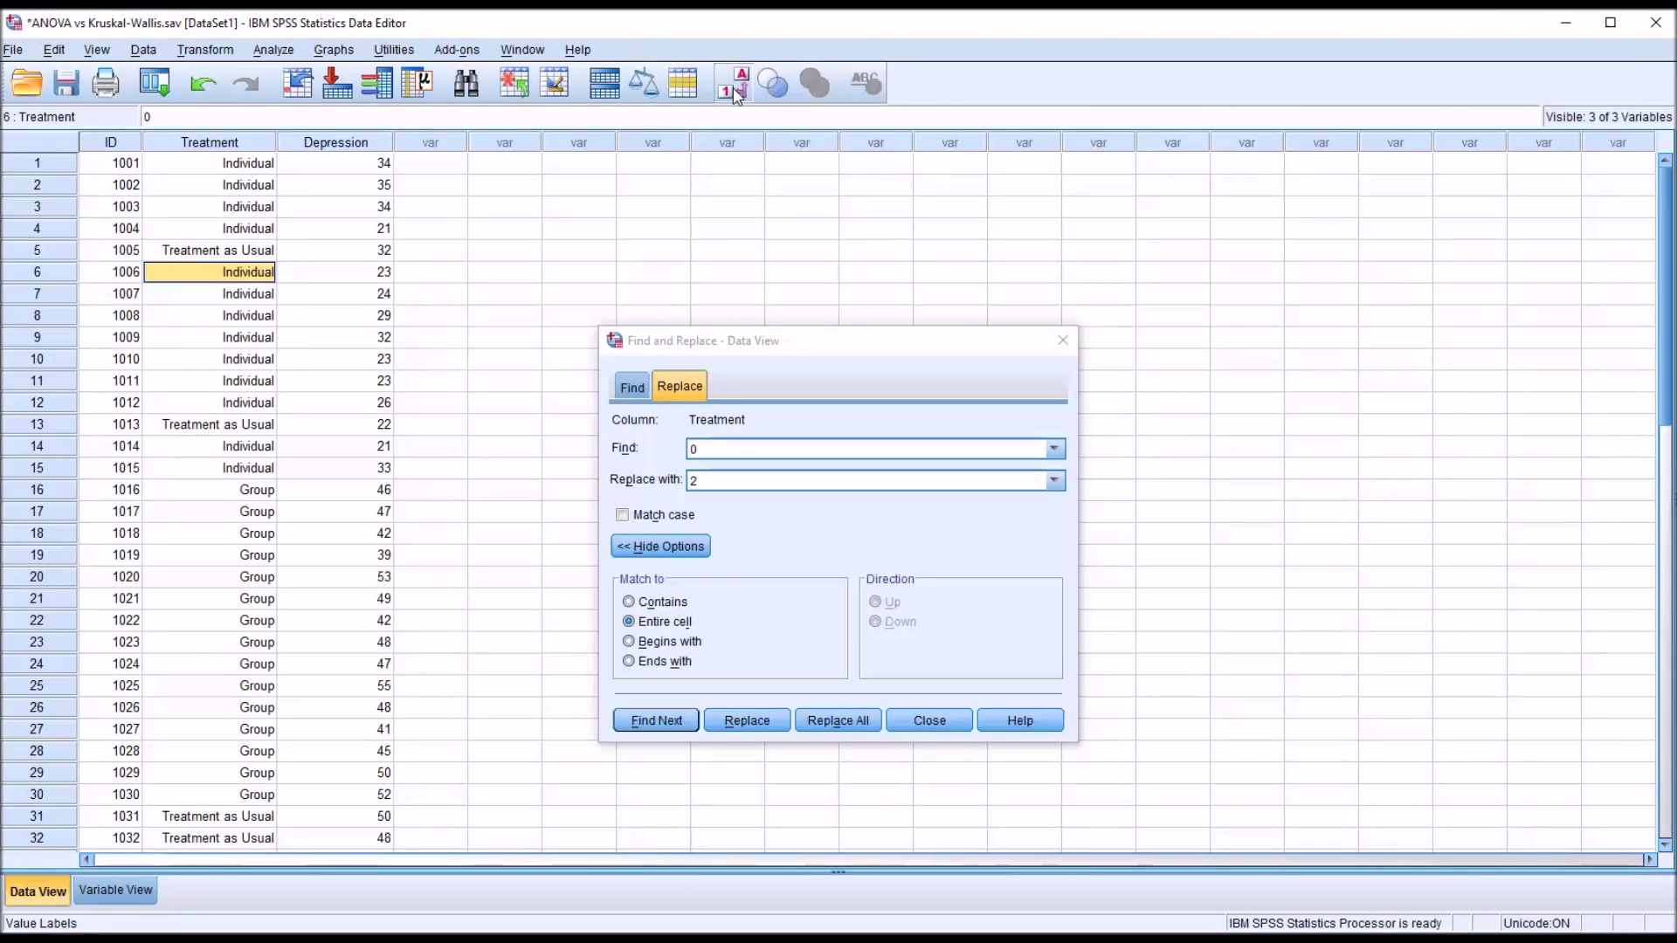
pyautogui.click(734, 87)
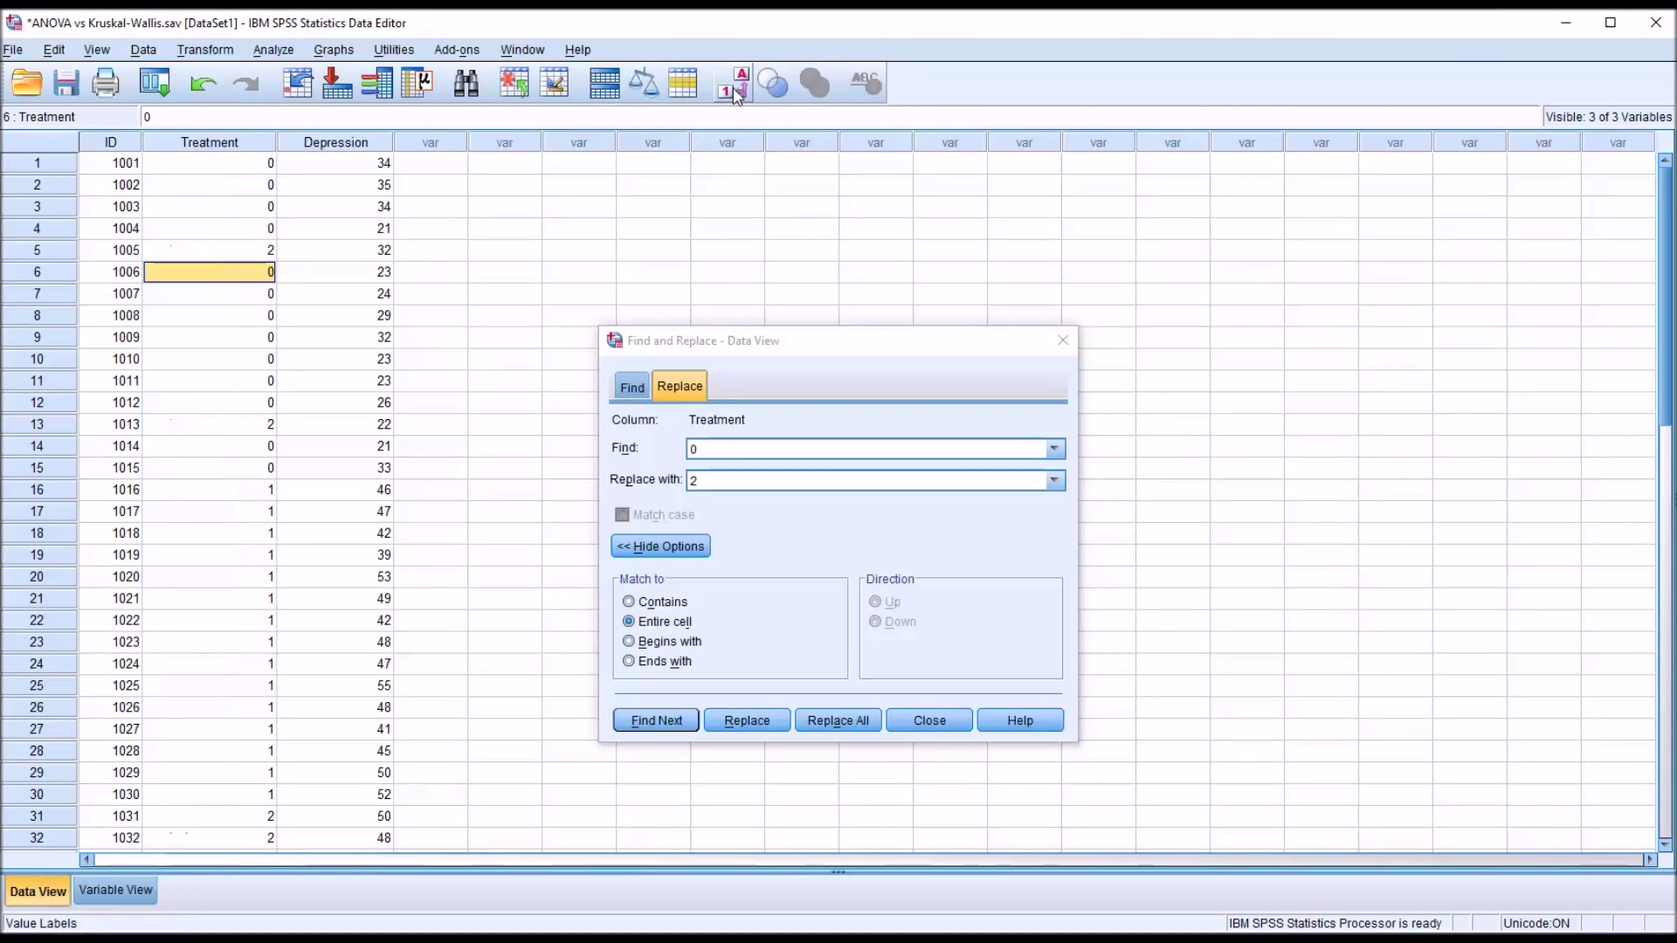
# - Restore code 0 in the row 13 and row 5 Treatment cells
pyautogui.click(219, 424)
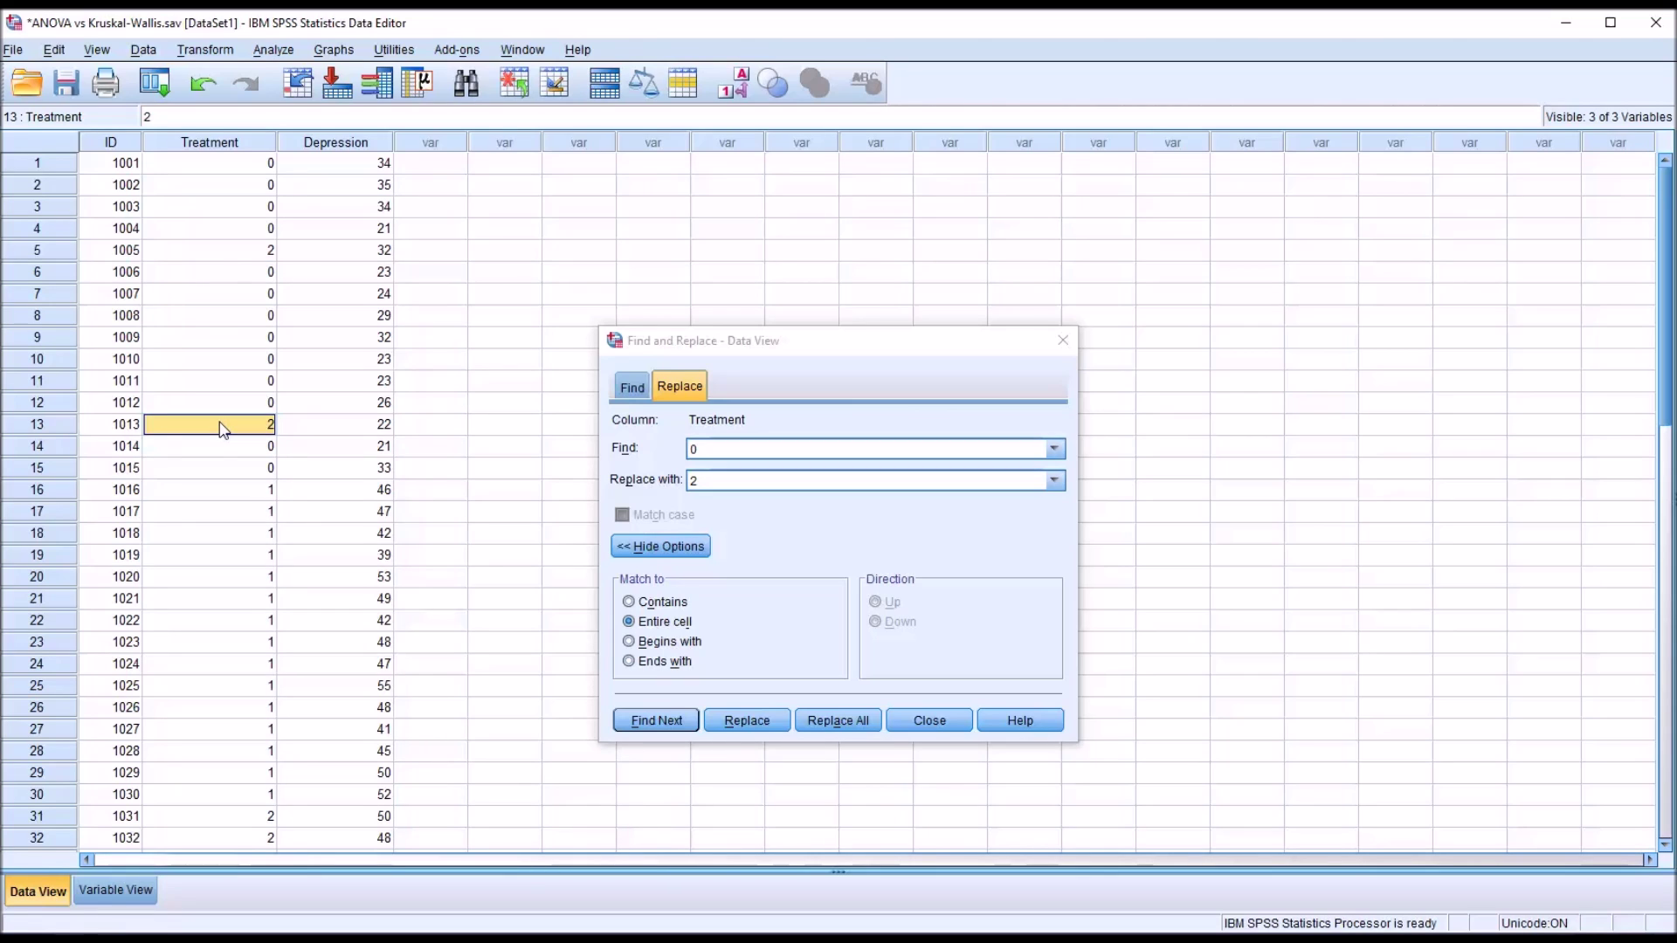
pyautogui.write('0')
pyautogui.click(226, 255)
pyautogui.write('0')
pyautogui.click(225, 274)
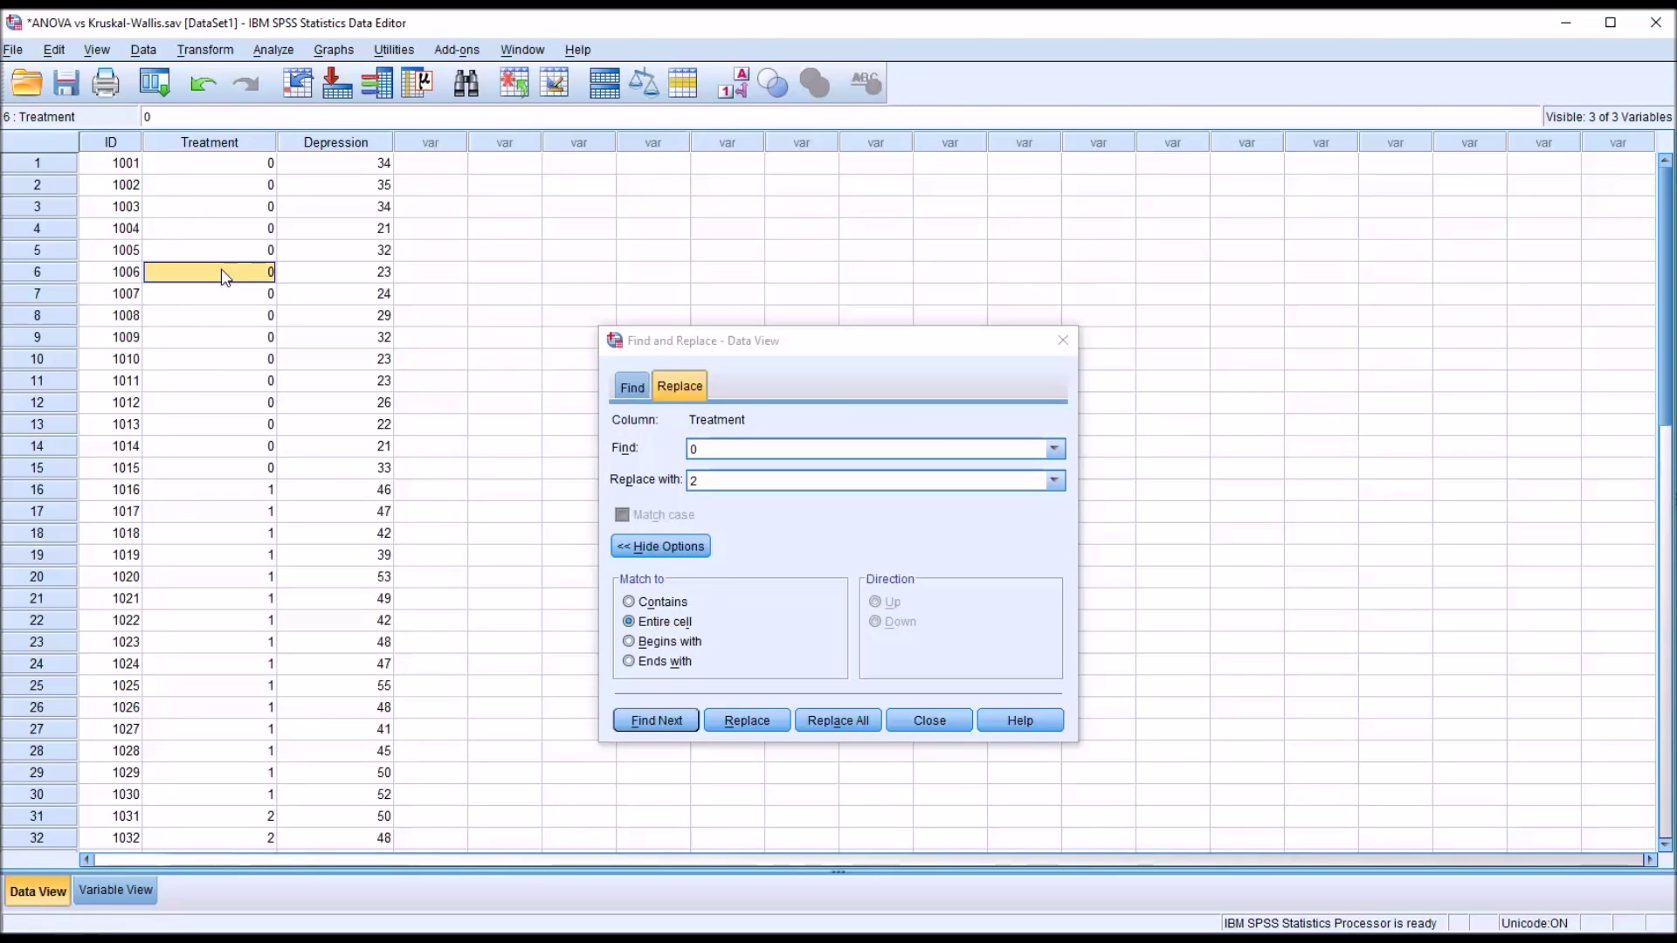
# - Enter code 2 in row 10's Treatment cell and check its label
pyautogui.click(218, 361)
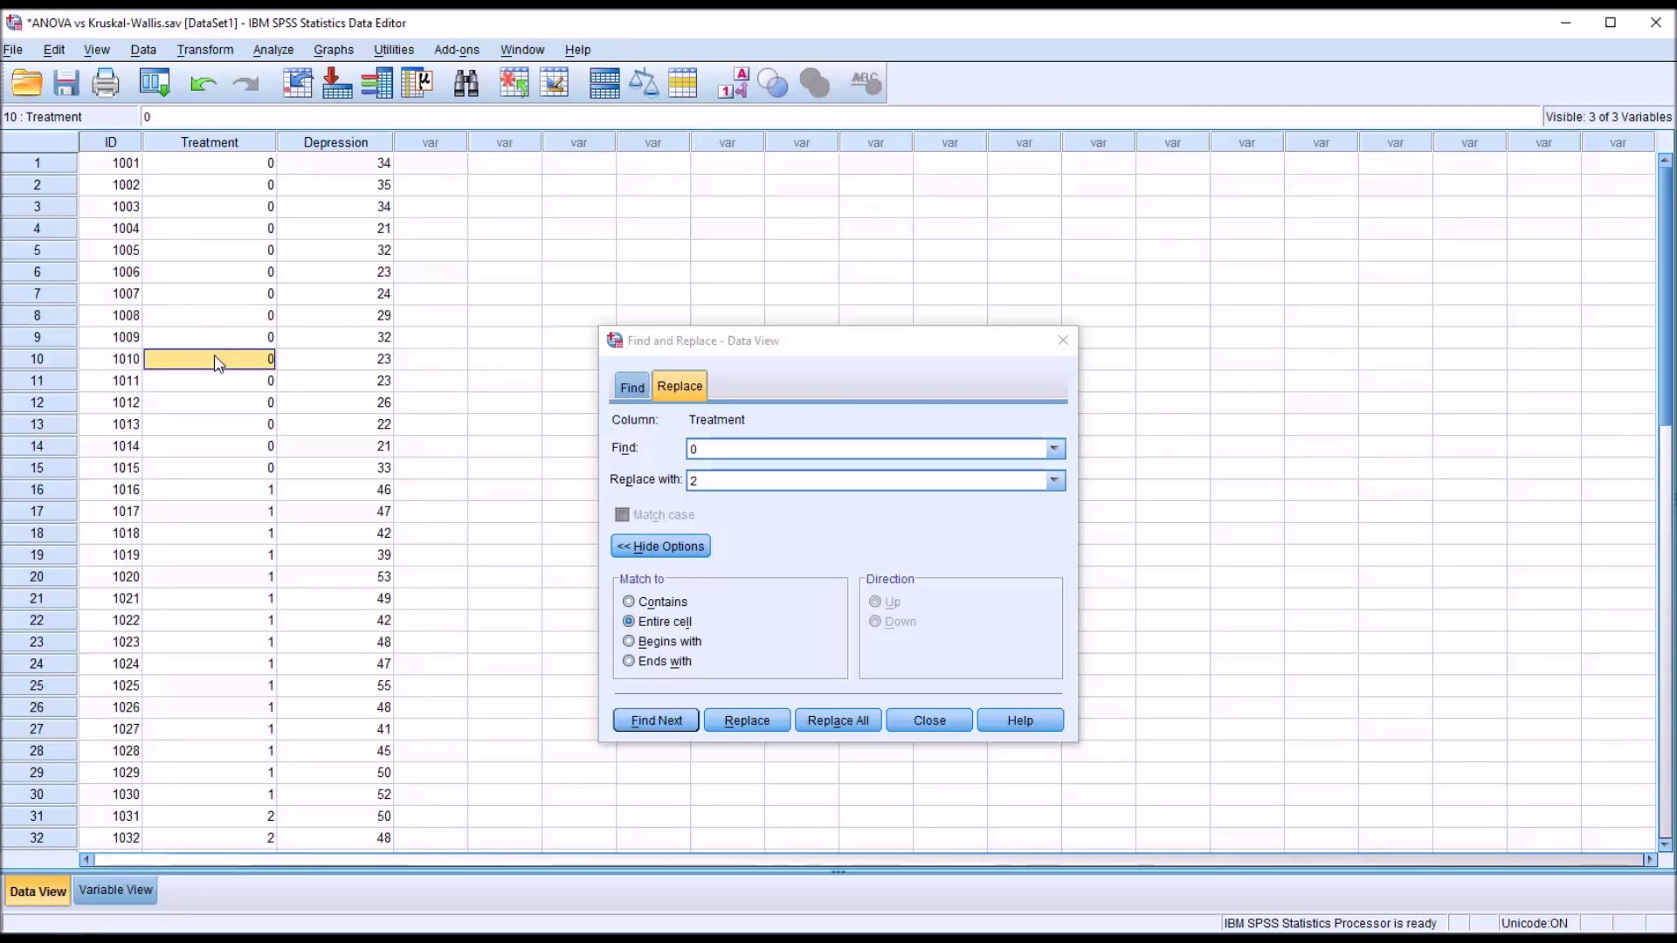
pyautogui.write('2')
pyautogui.click(225, 382)
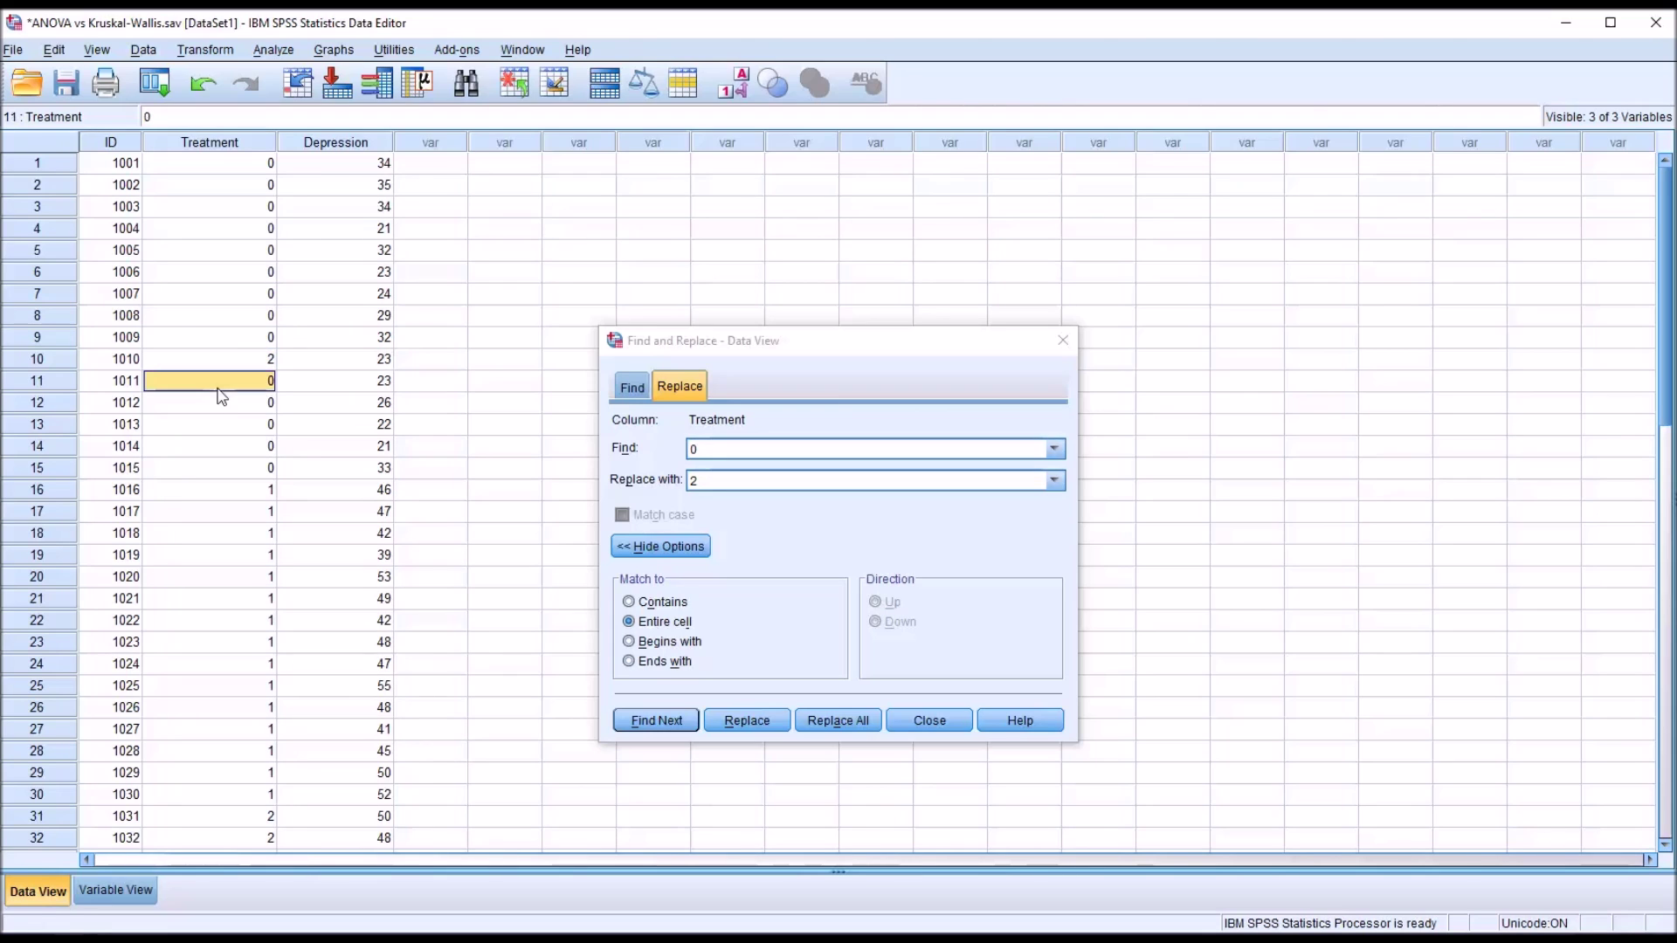
pyautogui.click(732, 84)
pyautogui.click(731, 84)
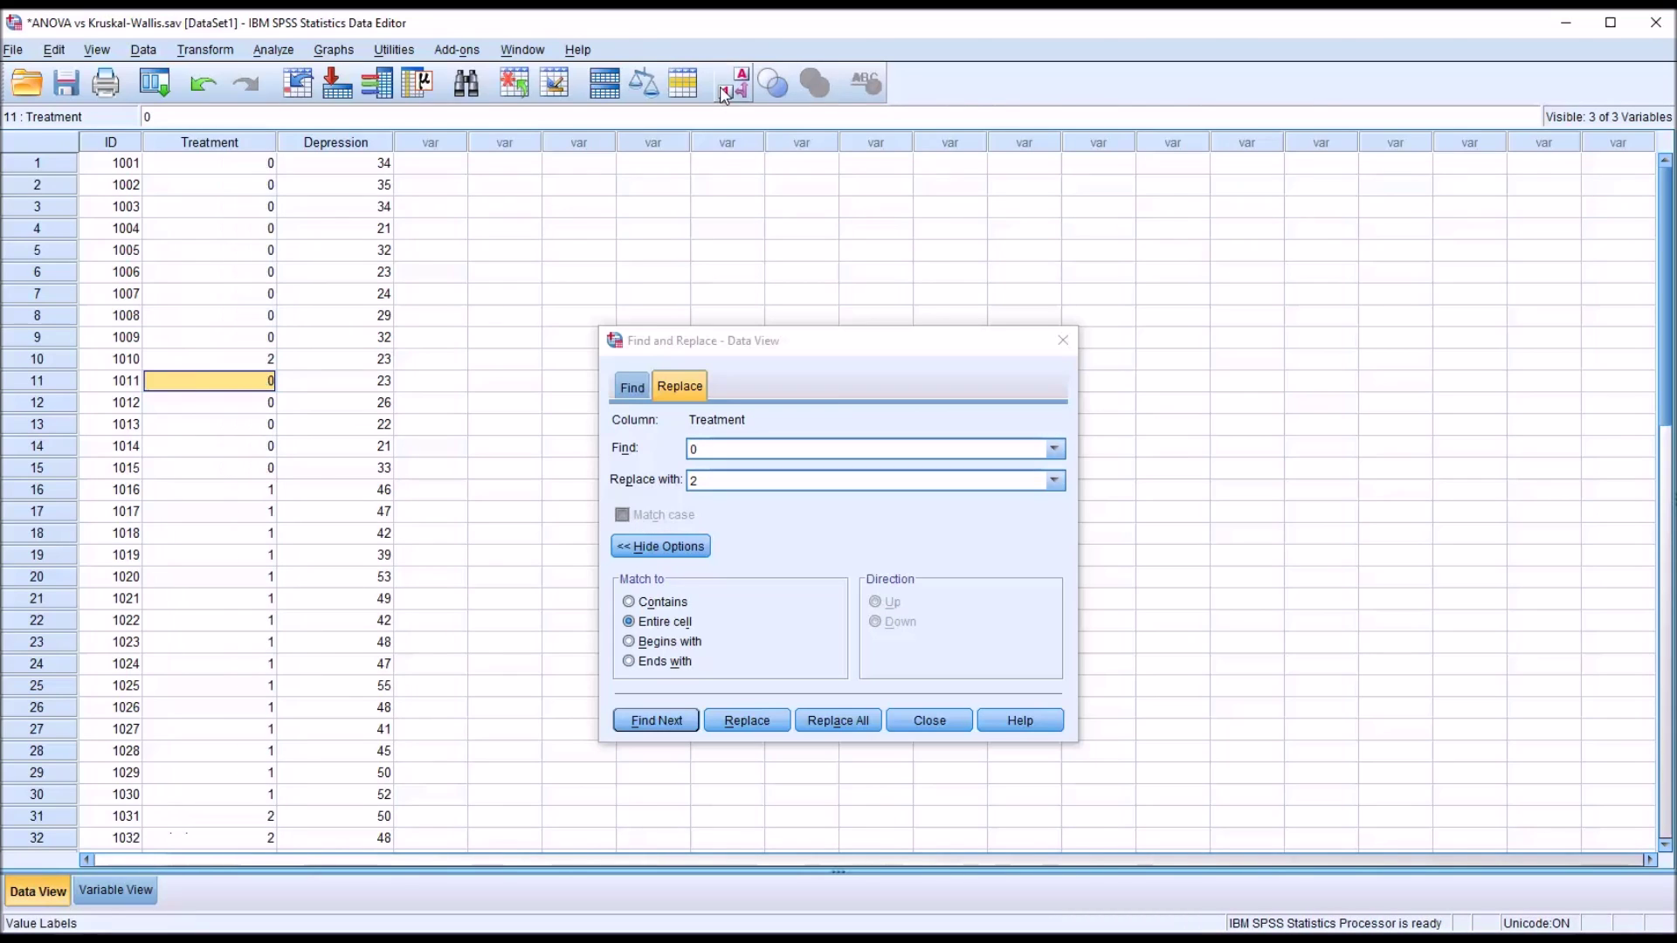
pyautogui.click(234, 356)
# - Restore row 10's Treatment code to 0
pyautogui.write('0')
pyautogui.press('Return')
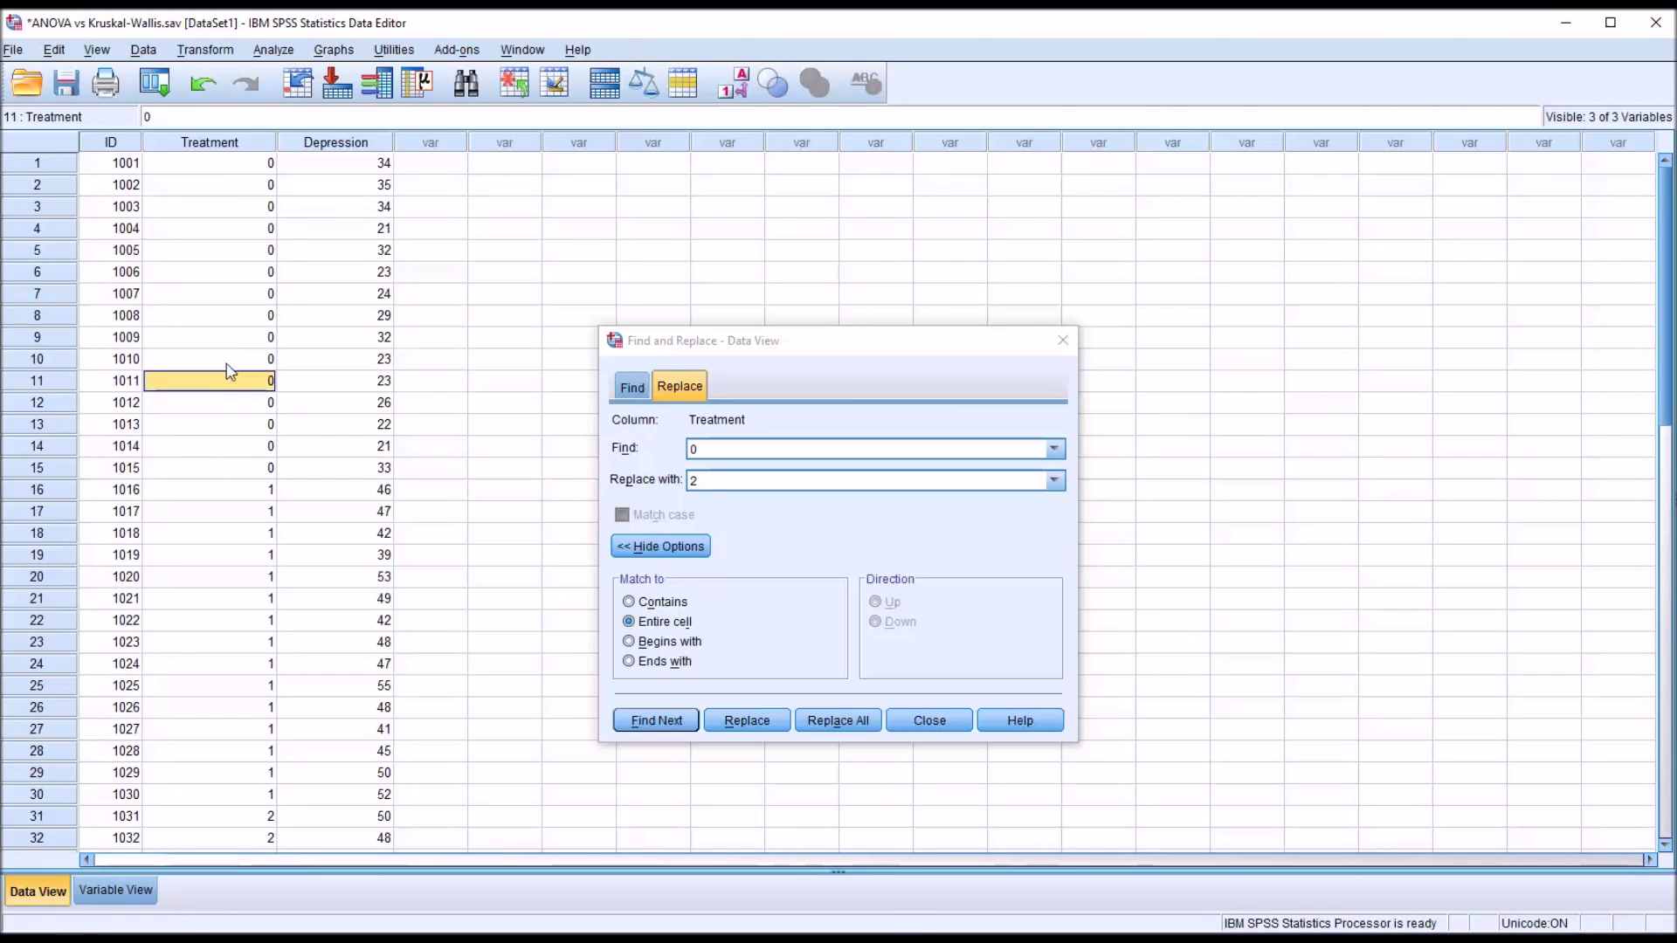
pyautogui.press('Up')
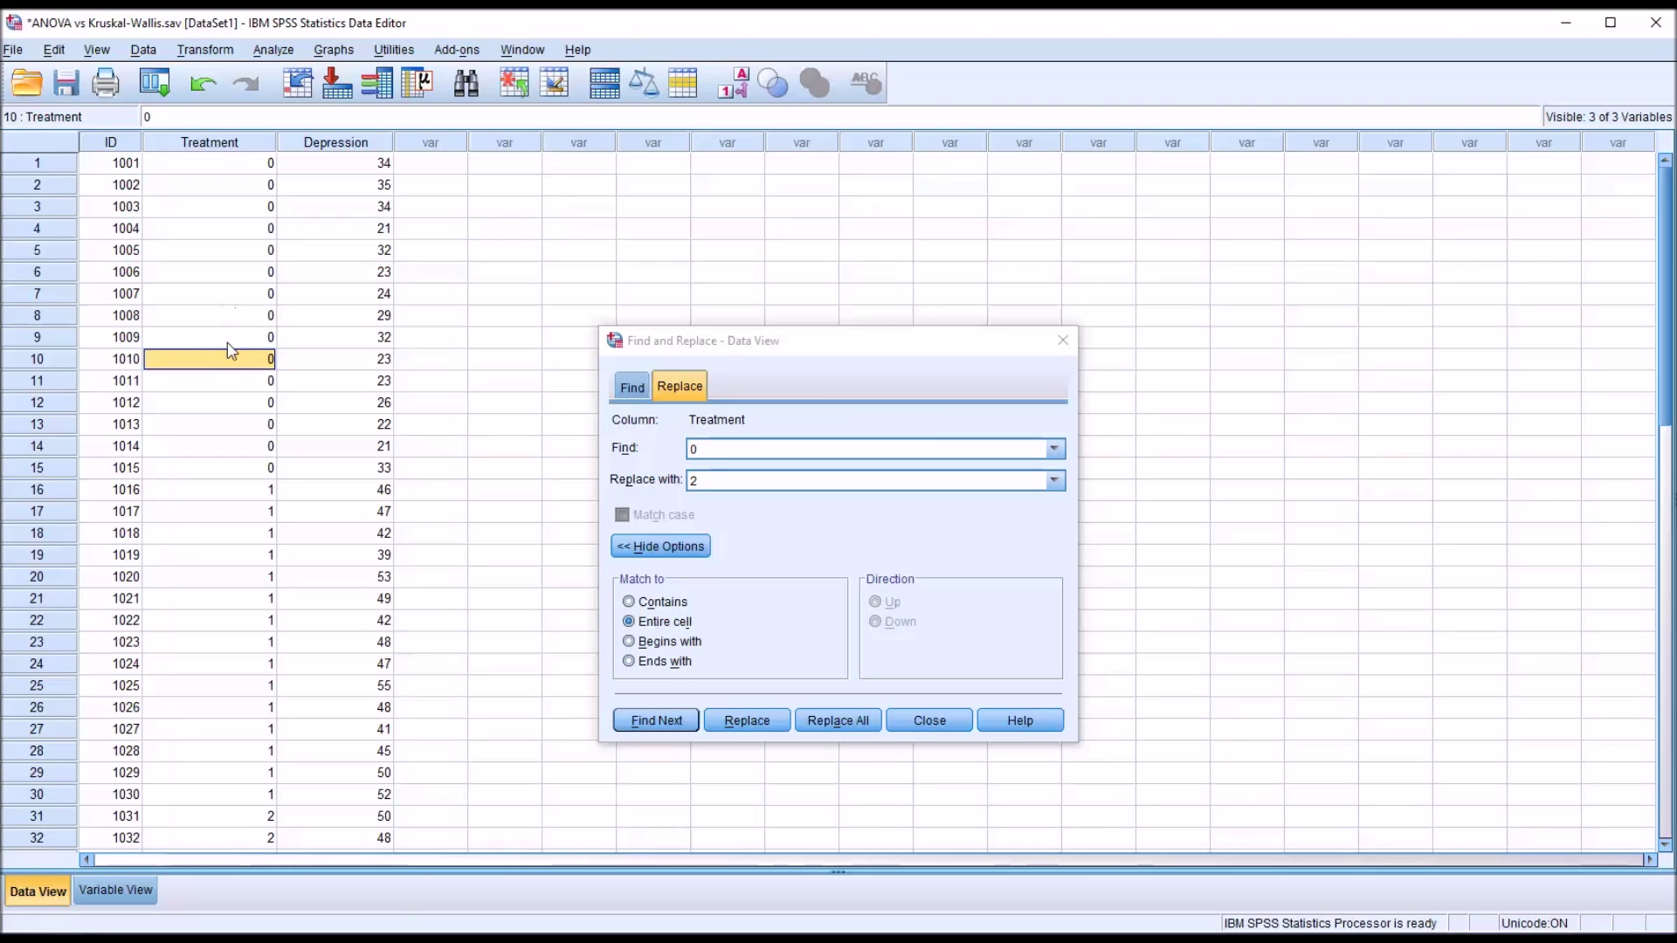
# - Test Contains, Begins with and Ends with matching for 0, leaving Contains selected
pyautogui.click(625, 602)
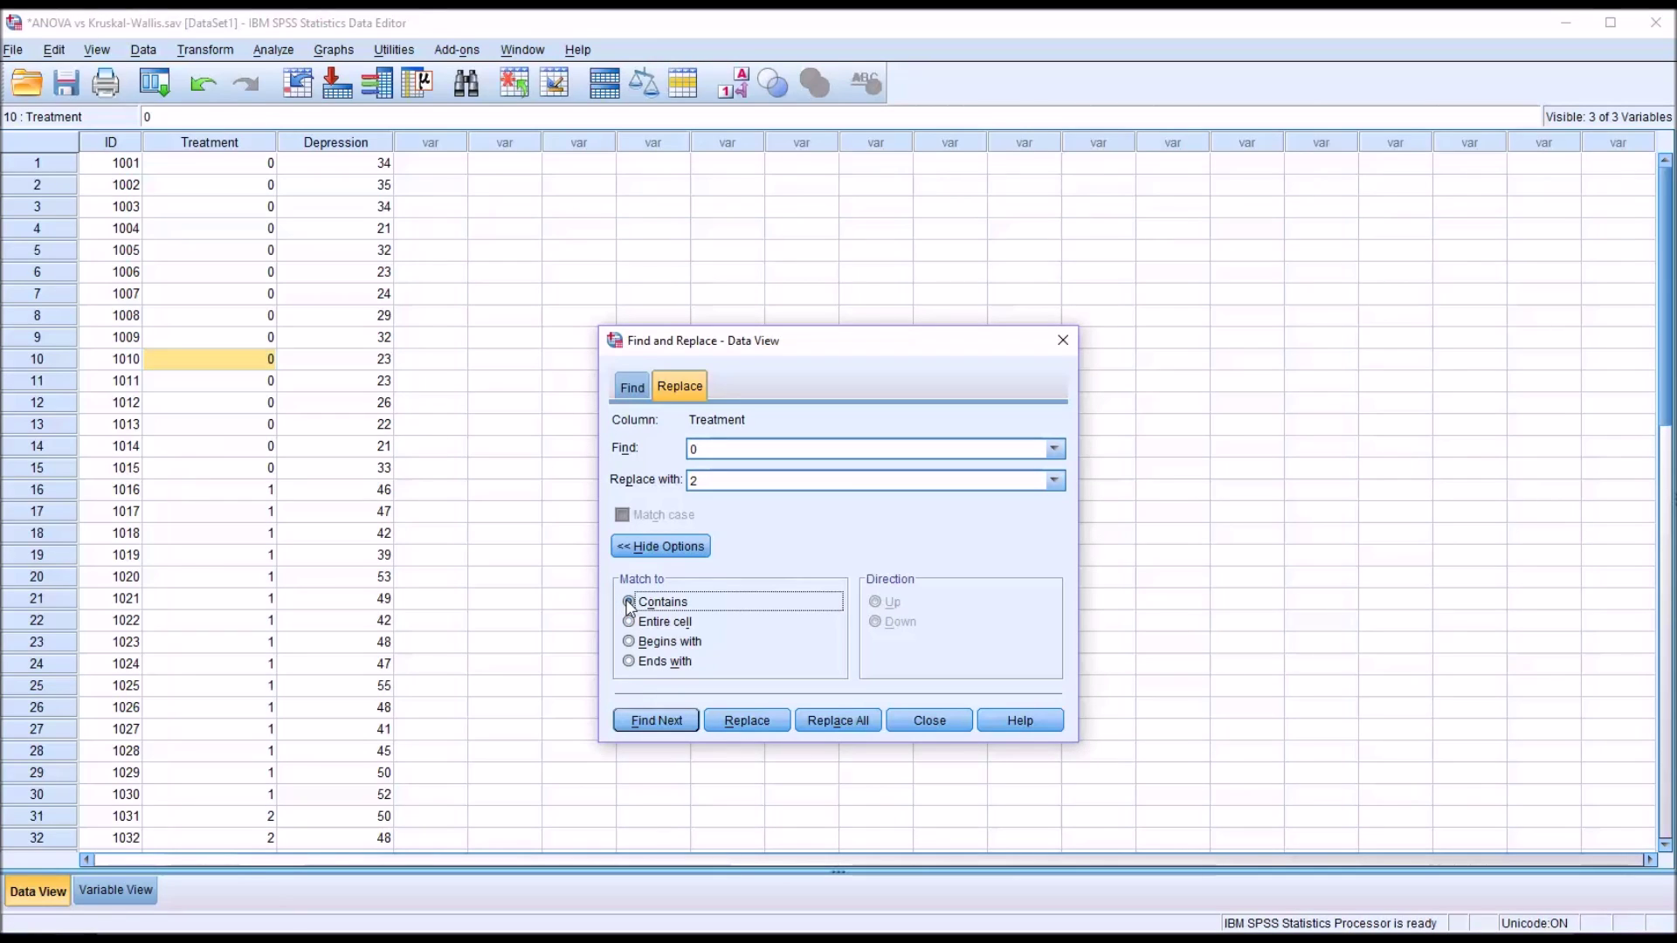
pyautogui.click(656, 720)
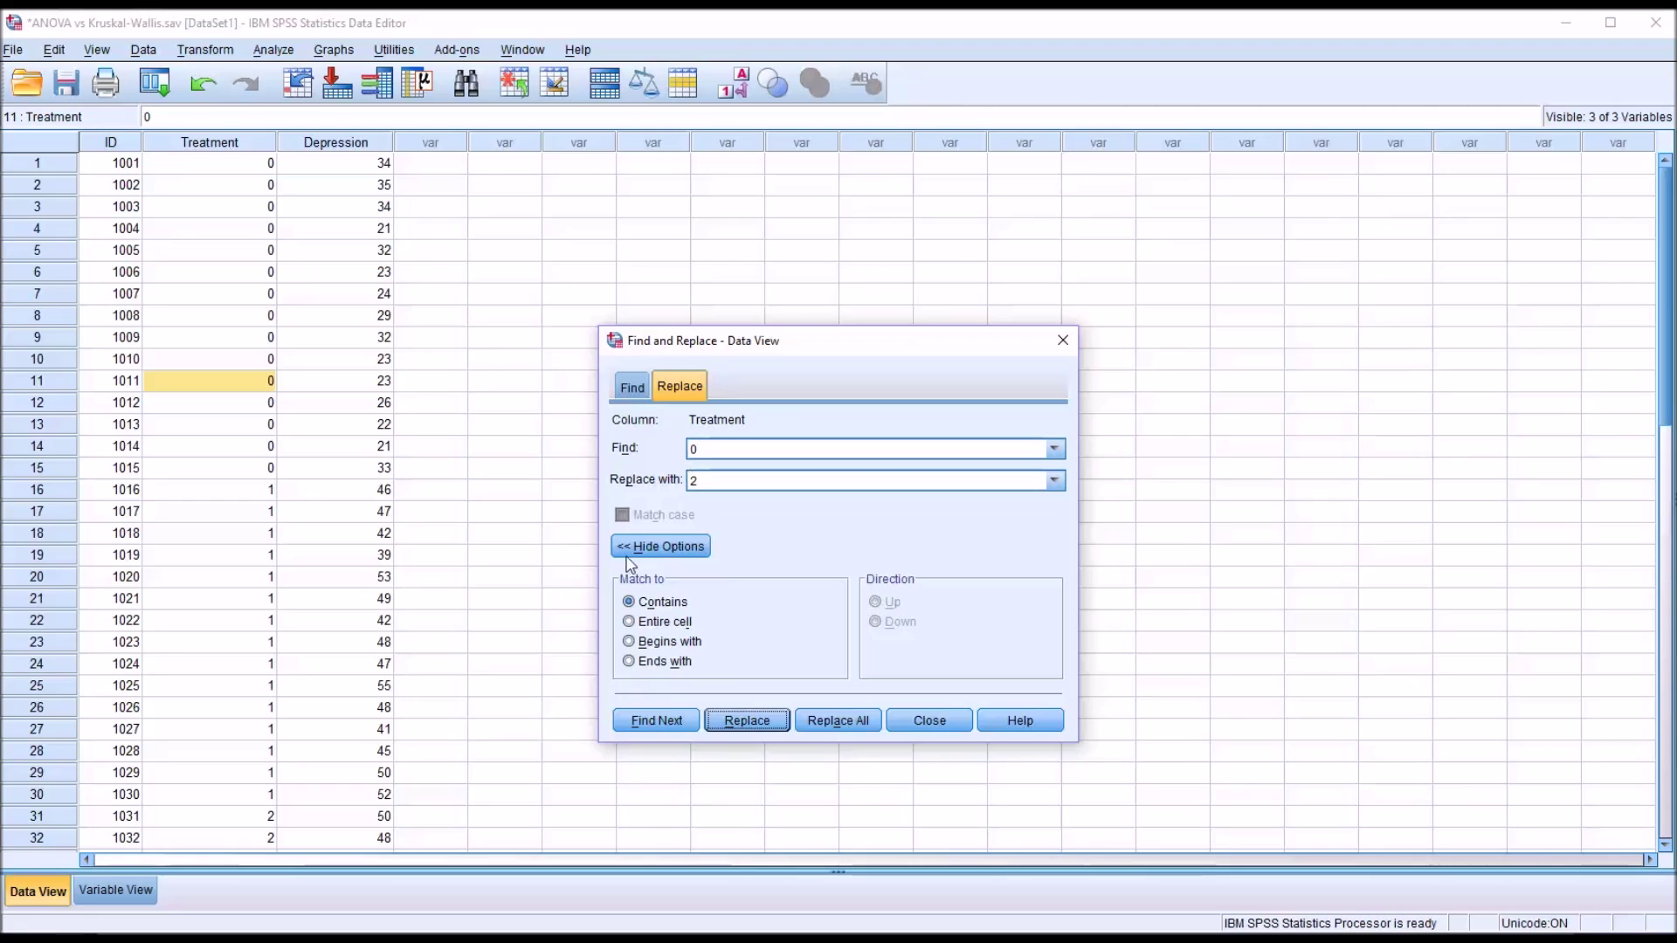
pyautogui.click(628, 641)
pyautogui.click(651, 723)
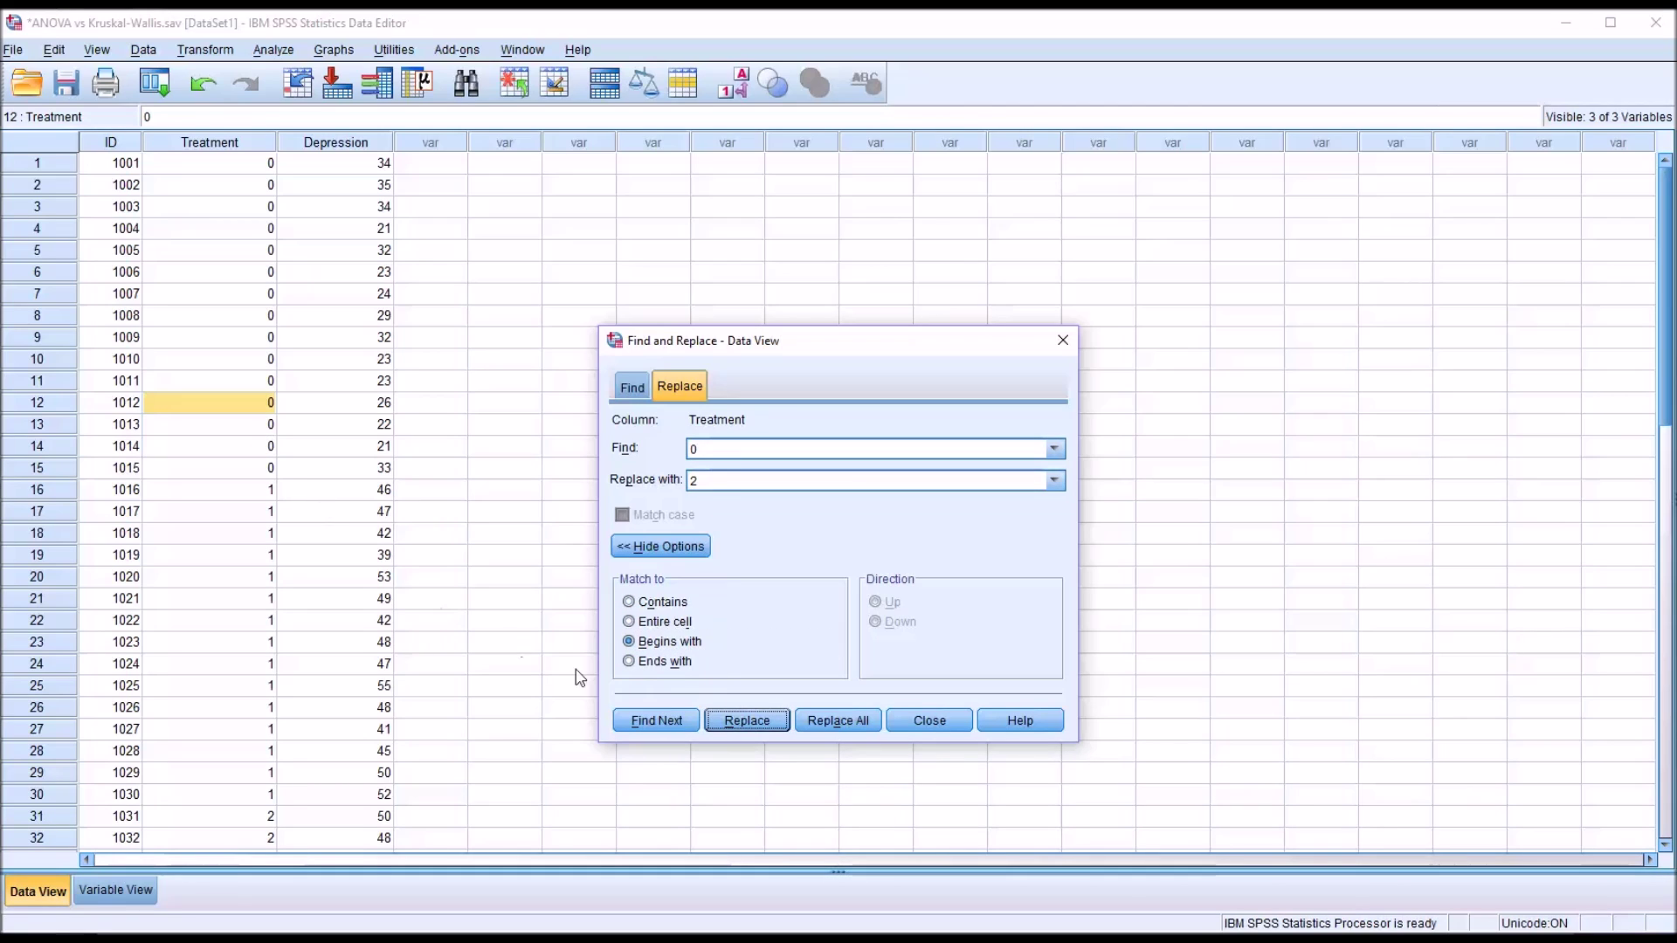
pyautogui.click(629, 661)
pyautogui.click(651, 724)
pyautogui.click(629, 602)
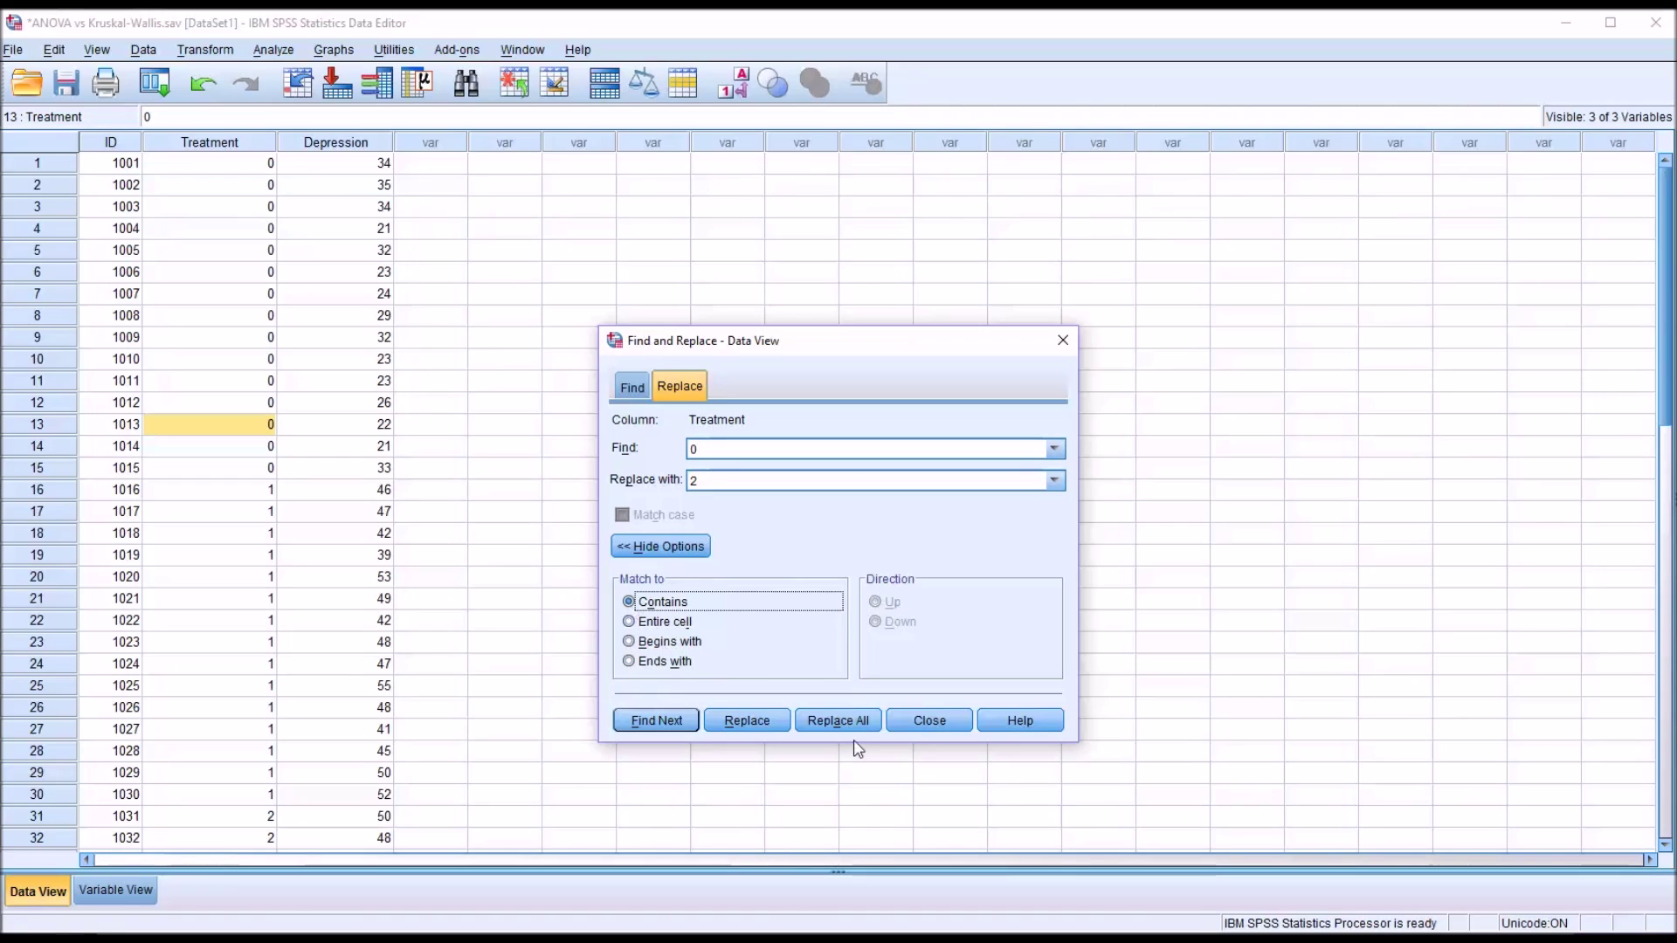